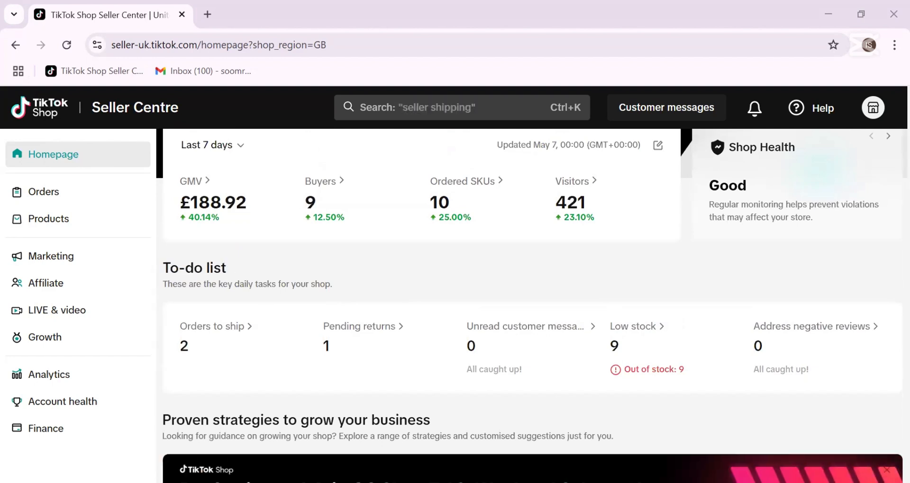
# - Open the shop's marketing promotions and show the options for creating a promotion
pyautogui.scroll(1, 260, 284)
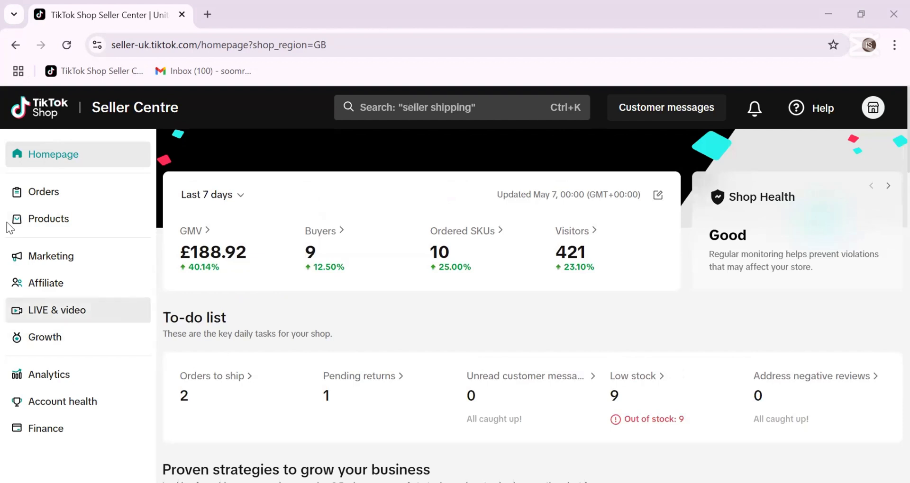
pyautogui.click(52, 258)
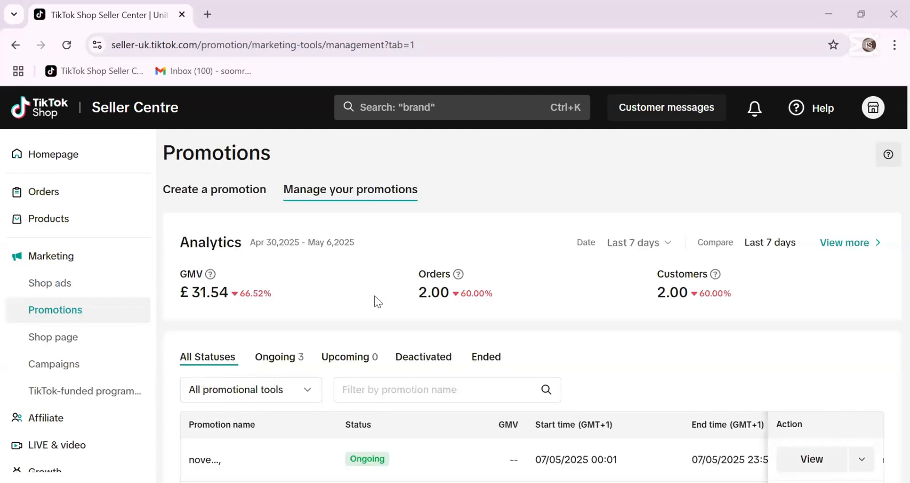
pyautogui.scroll(-1, 375, 296)
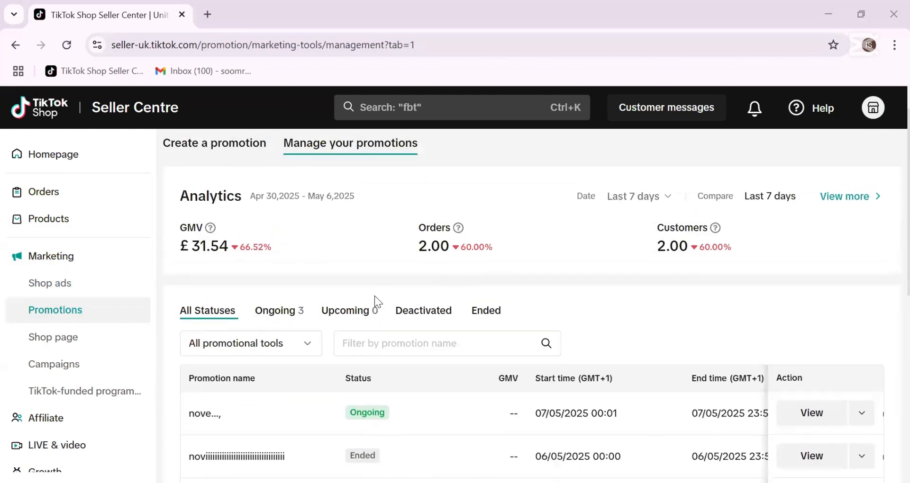
pyautogui.scroll(1, 374, 296)
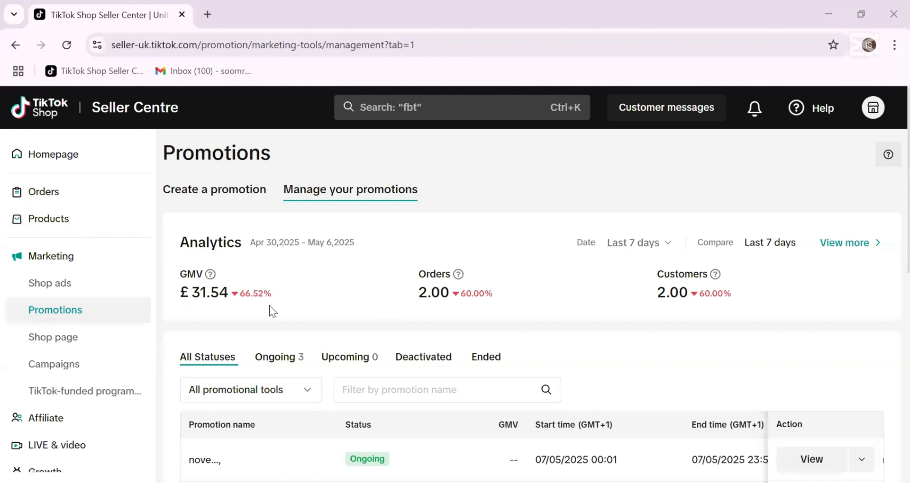
pyautogui.click(204, 194)
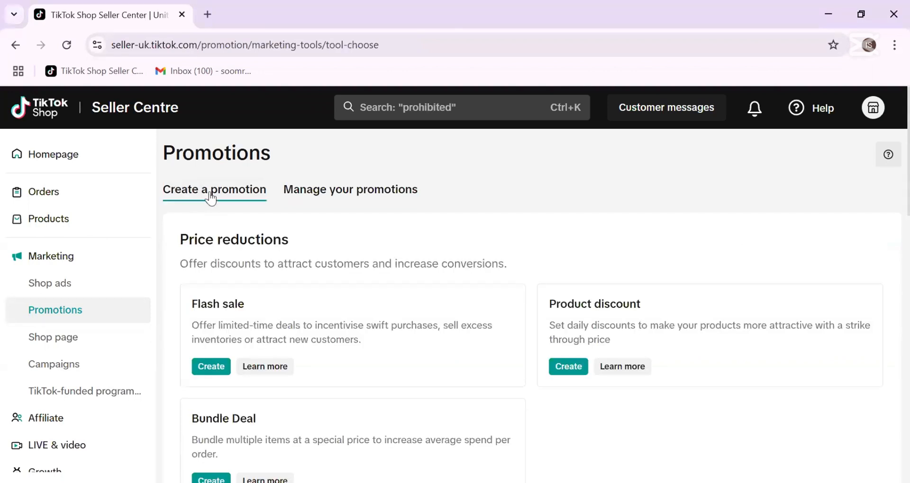
# - Look over the price reduction and customer incentive promotion types on offer
pyautogui.scroll(-1, 312, 232)
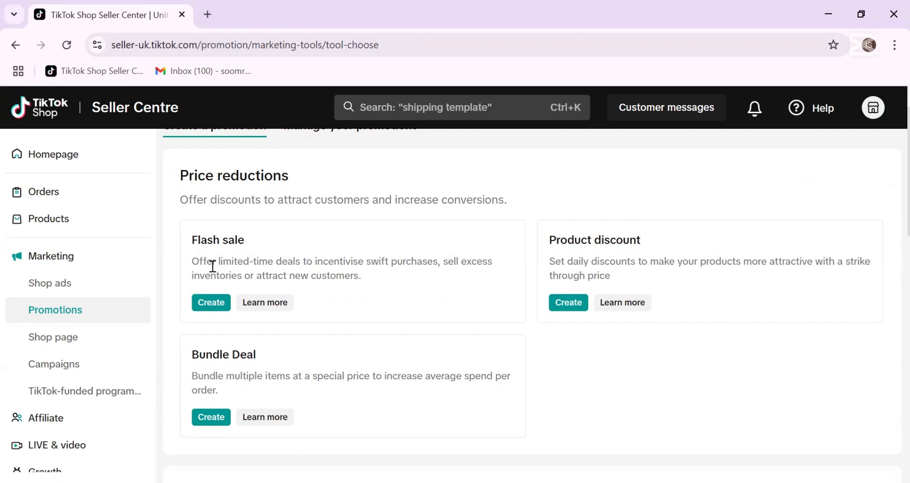
pyautogui.scroll(-1, 359, 295)
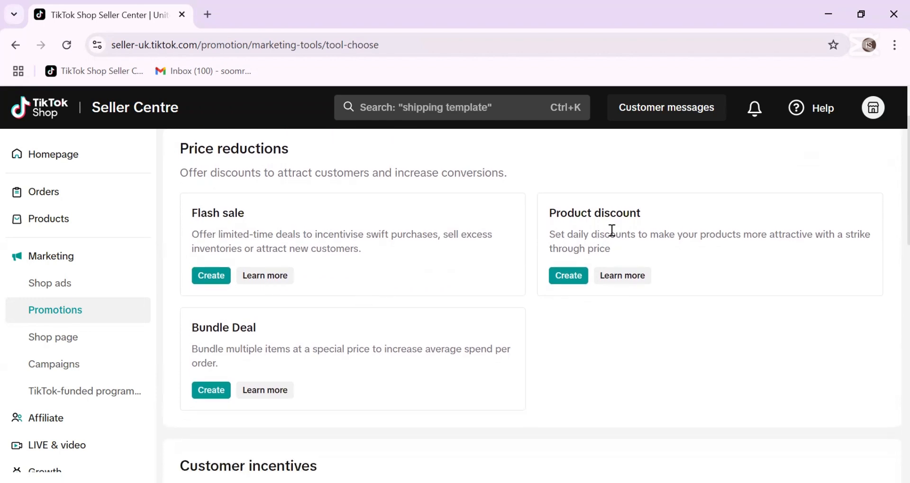
pyautogui.scroll(-2, 337, 304)
pyautogui.scroll(-4, 336, 303)
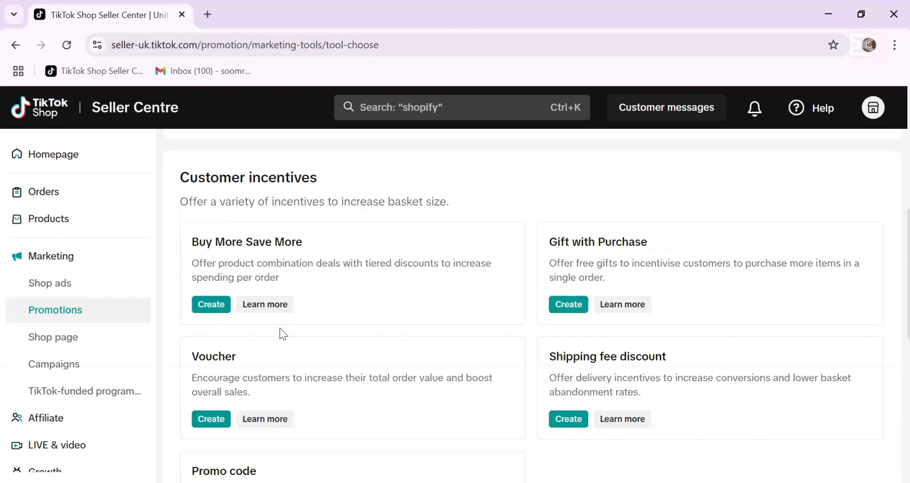
pyautogui.scroll(-2, 280, 333)
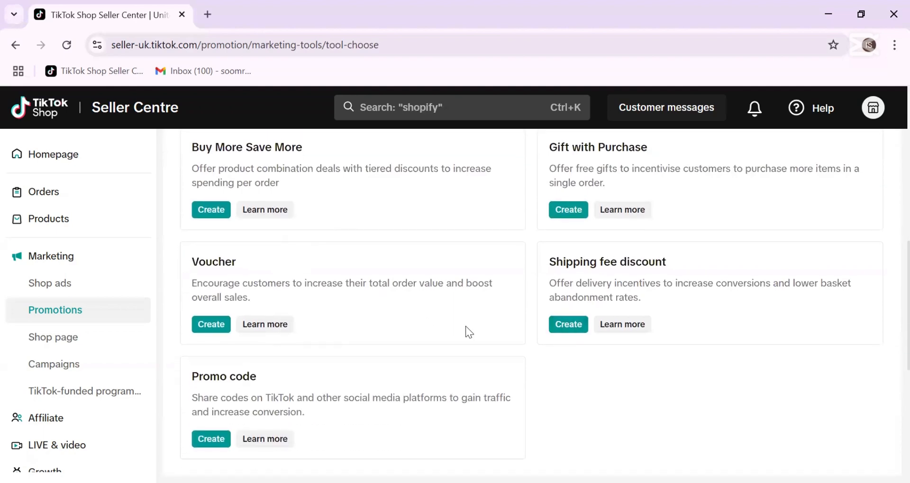
pyautogui.scroll(-1, 466, 326)
pyautogui.scroll(6, 335, 332)
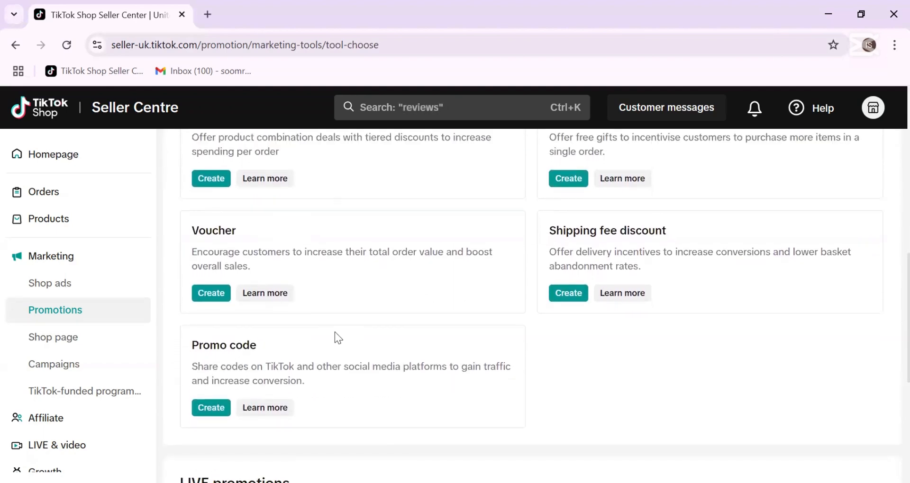
pyautogui.scroll(4, 336, 332)
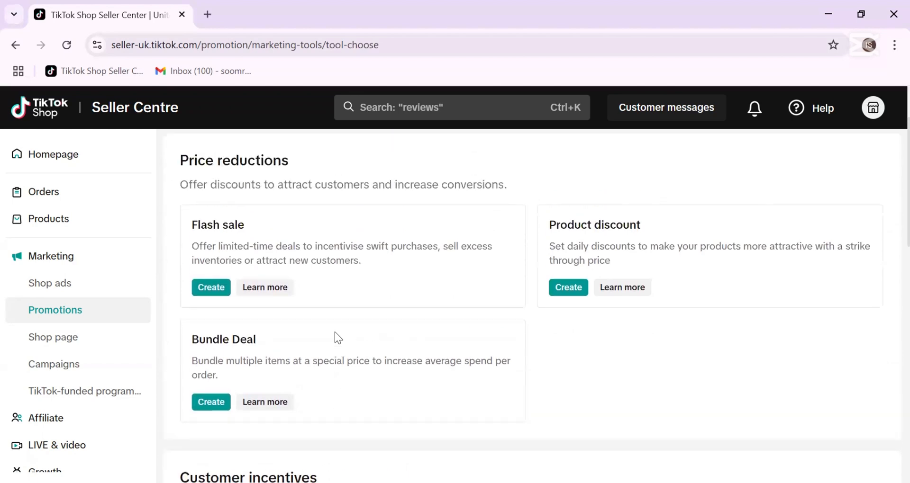
# - Examine the descriptions of each promotion type, from Flash sale and Bundle Deal through the customer incentives to the LIVE promotions
pyautogui.scroll(-1, 335, 332)
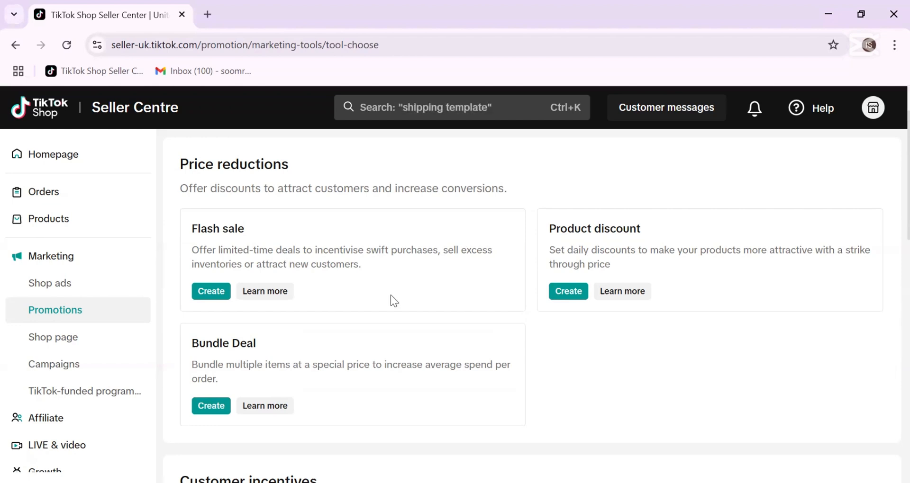
pyautogui.scroll(-2, 391, 295)
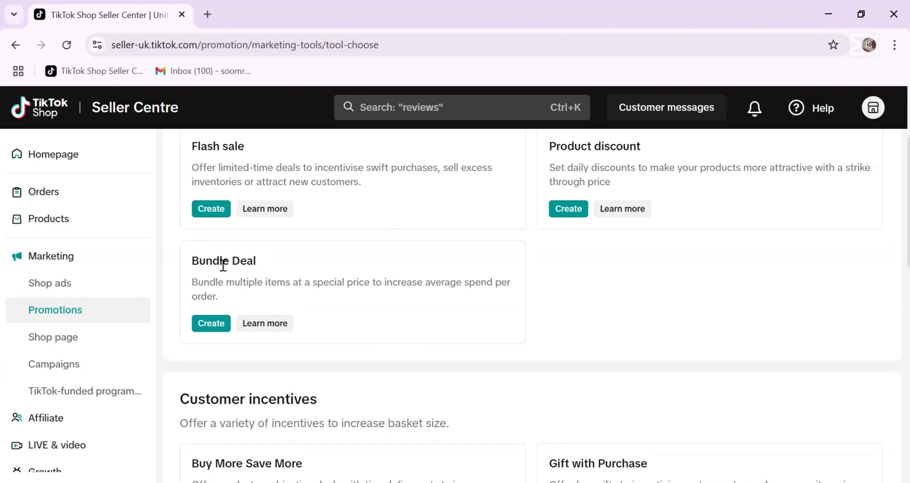
pyautogui.scroll(-1, 367, 314)
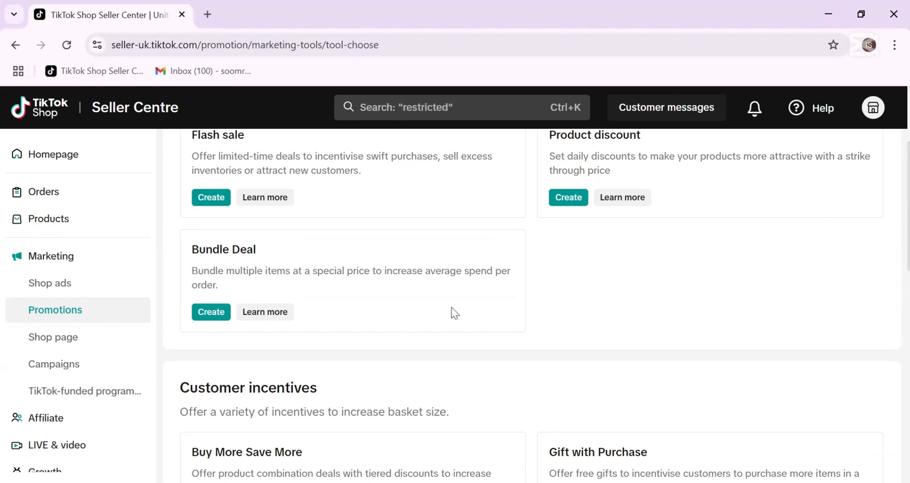
pyautogui.scroll(-4, 451, 313)
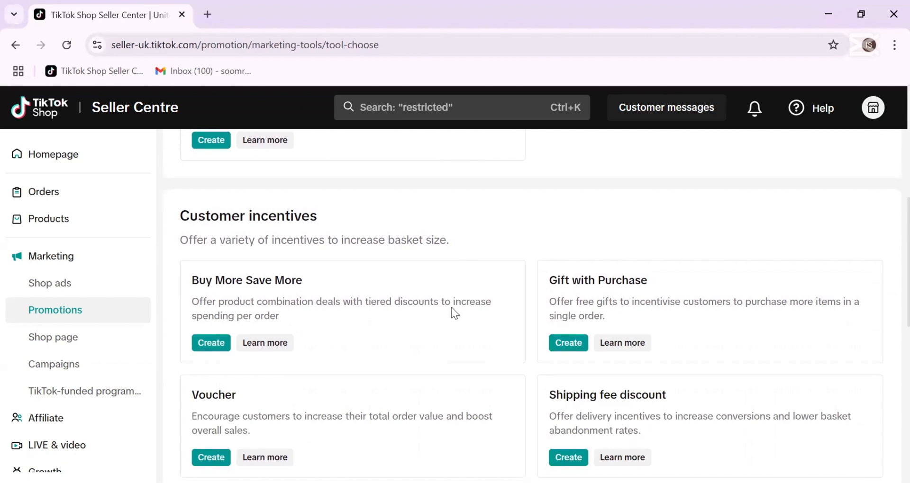
pyautogui.scroll(-2, 451, 307)
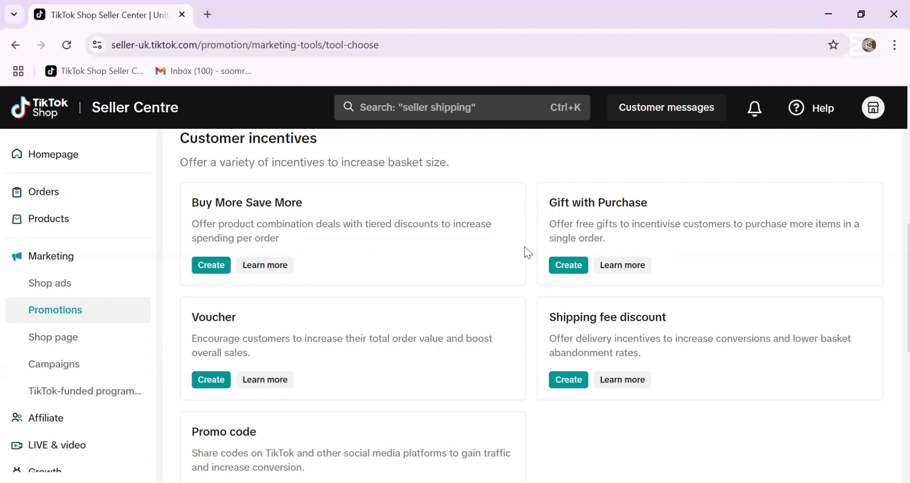
pyautogui.scroll(-2, 494, 268)
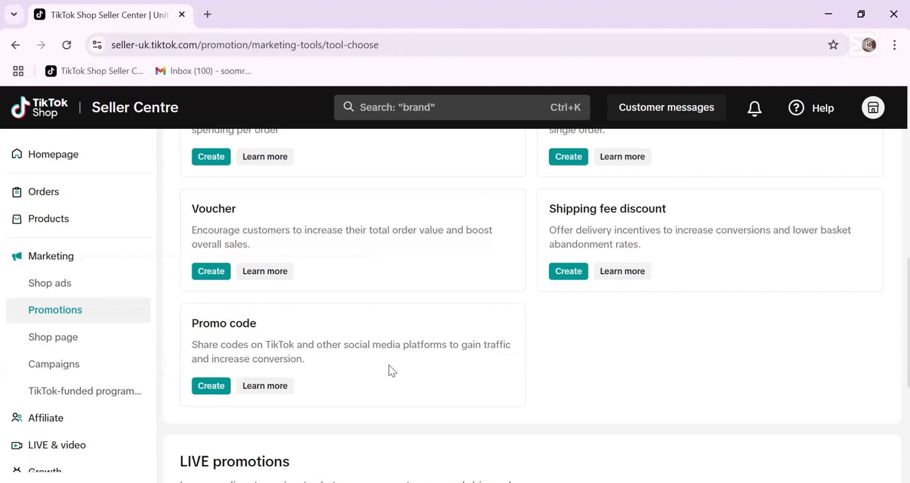
pyautogui.scroll(-3, 389, 366)
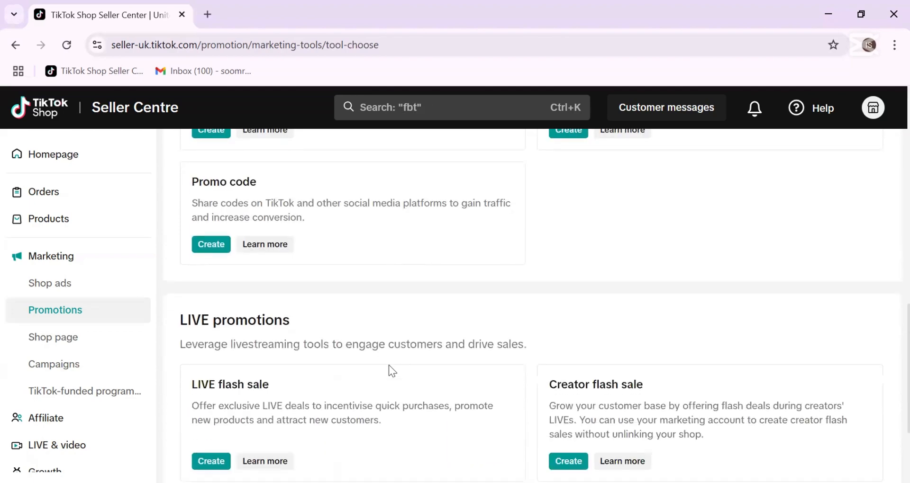
pyautogui.scroll(5, 389, 366)
pyautogui.scroll(-7, 389, 366)
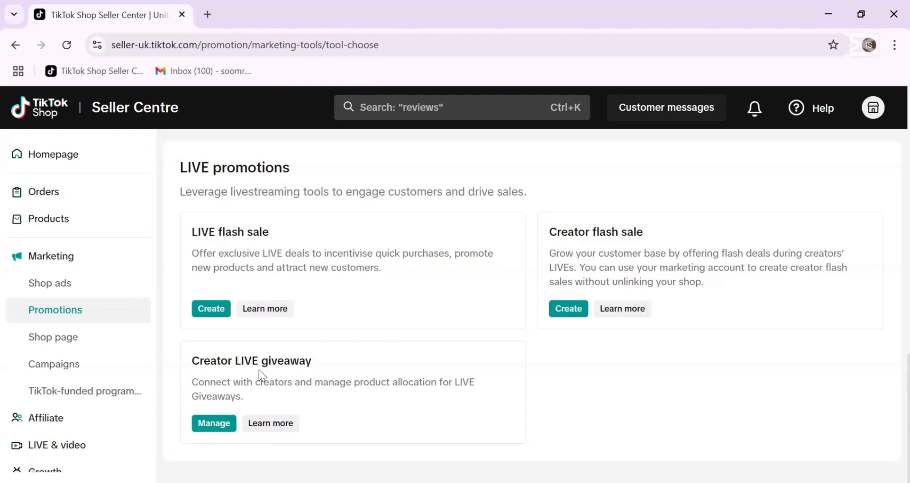
pyautogui.scroll(15, 259, 370)
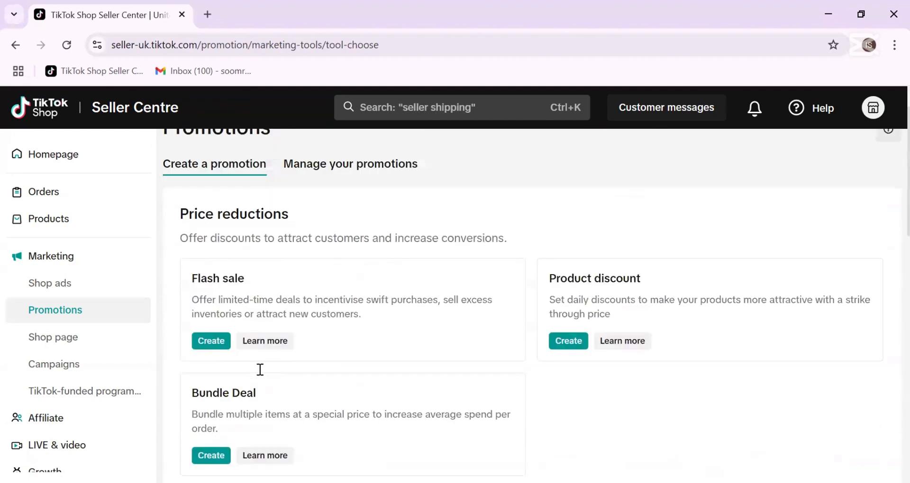
# - Start creating a Flash sale promotion from the price reductions
pyautogui.scroll(1, 260, 372)
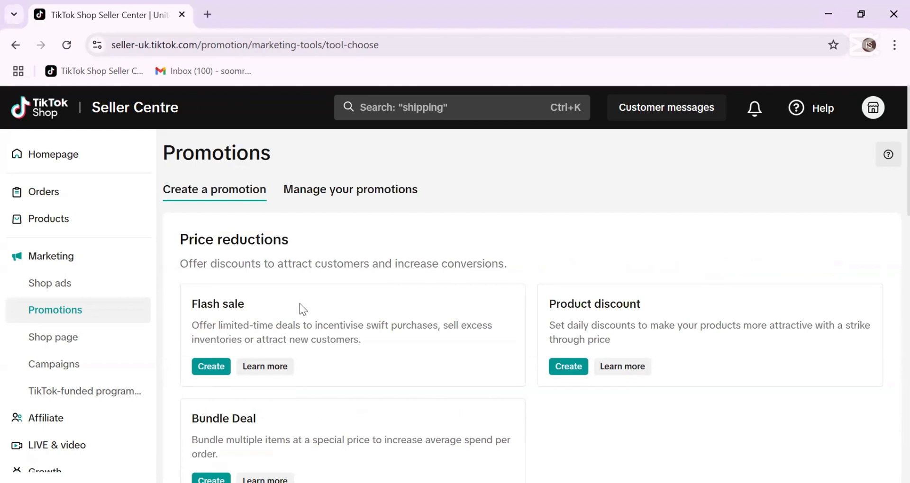
pyautogui.scroll(-1, 300, 305)
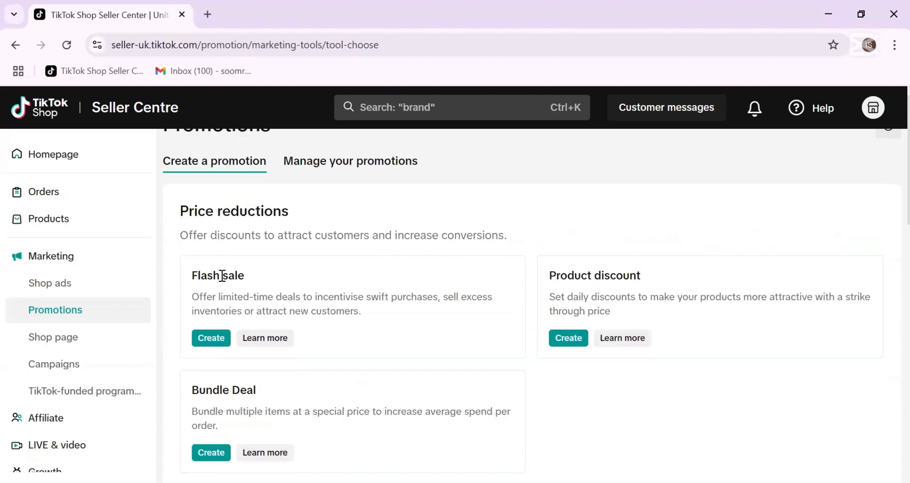
pyautogui.scroll(-1, 259, 276)
pyautogui.scroll(-8, 260, 279)
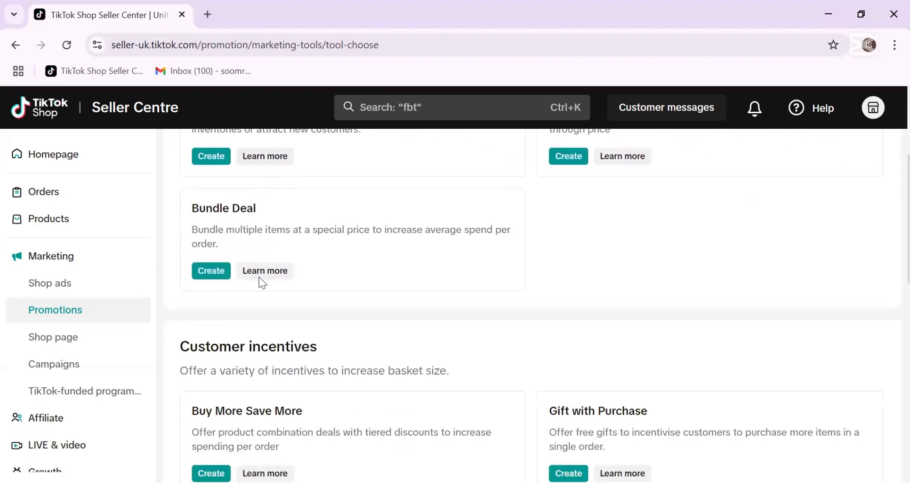
pyautogui.scroll(-3, 624, 331)
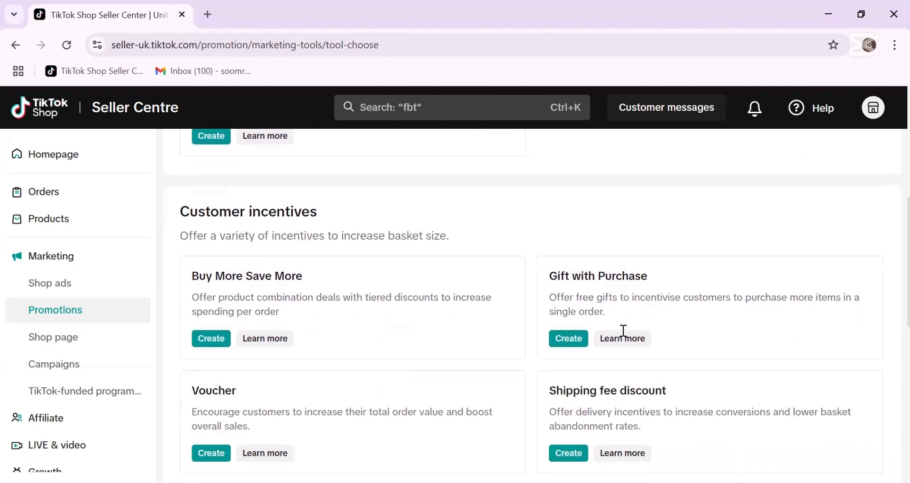
pyautogui.scroll(9, 623, 330)
pyautogui.scroll(1, 624, 331)
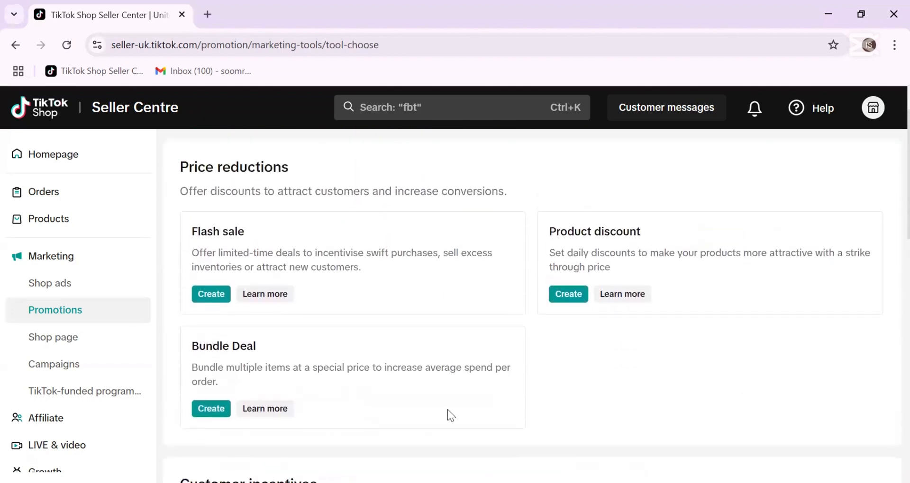
pyautogui.click(210, 295)
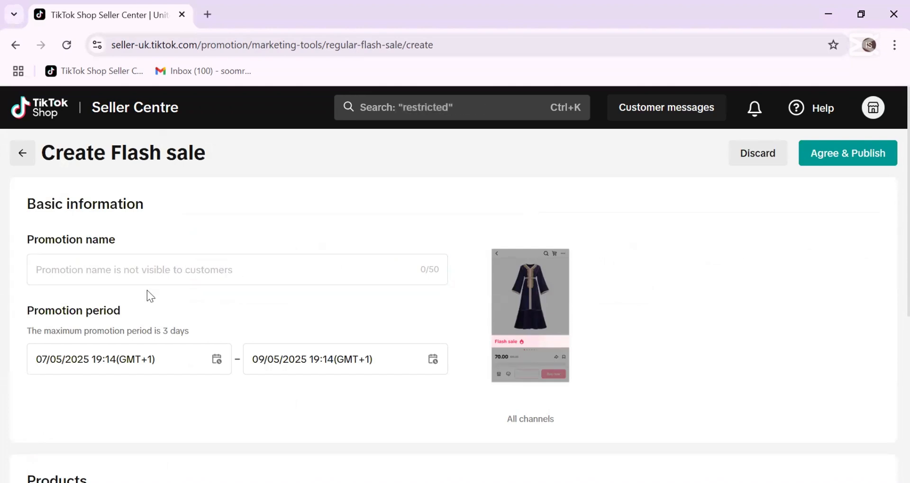
pyautogui.scroll(-1, 147, 291)
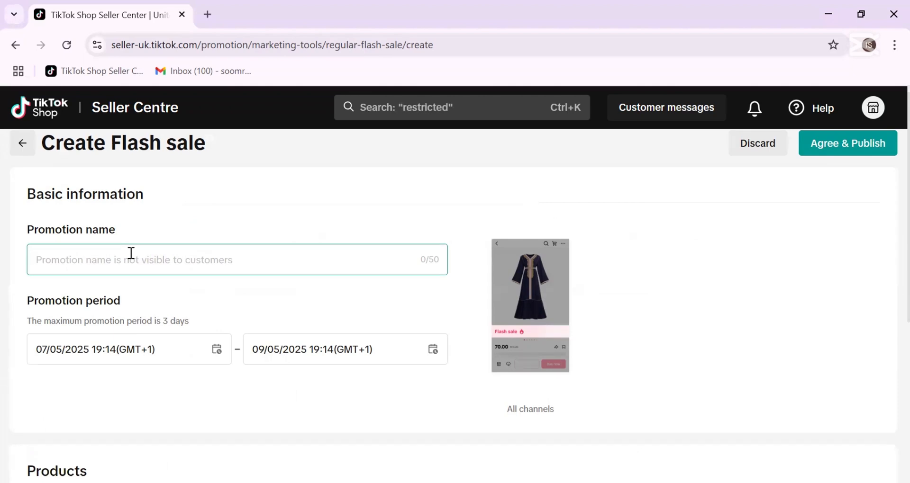
pyautogui.write('fkashdgjkhaskjdfh')
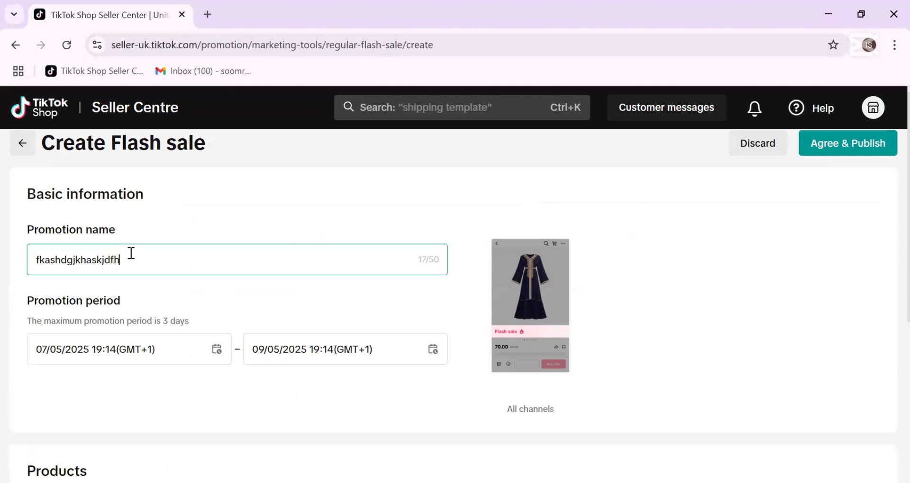
pyautogui.scroll(-2, 131, 254)
pyautogui.scroll(2, 138, 248)
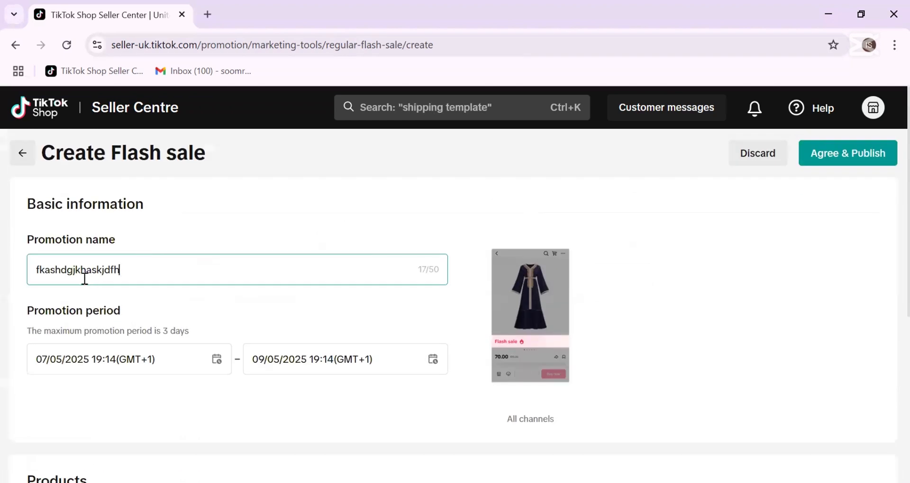
# - Replace the promotion name with a person's first name followed by "testing"
pyautogui.doubleClick(83, 274)
pyautogui.write('Asif testing')
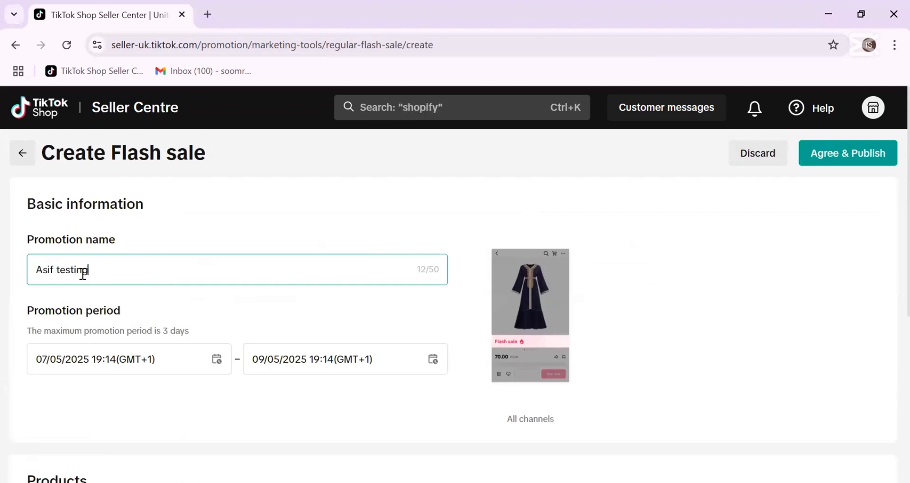
pyautogui.click(230, 304)
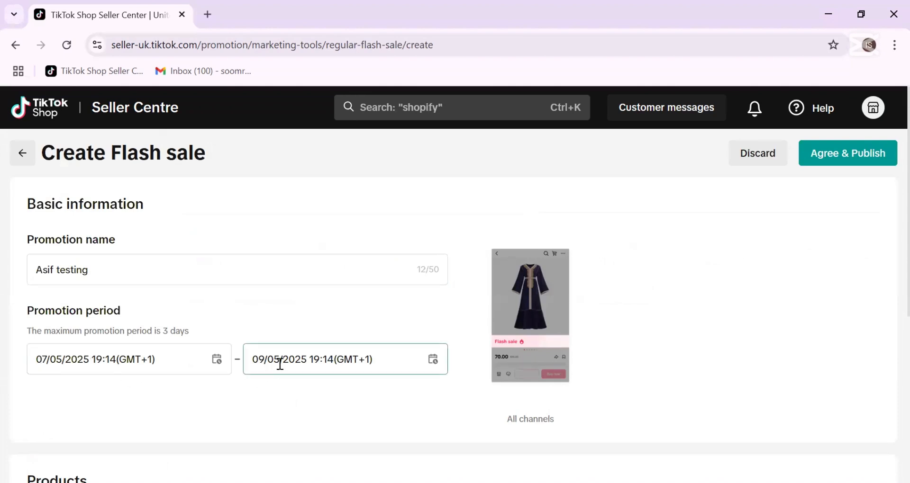
# - Set the promotion period's start time on 07/05/2025 to 15:20
pyautogui.scroll(-1, 278, 365)
pyautogui.scroll(-1, 279, 364)
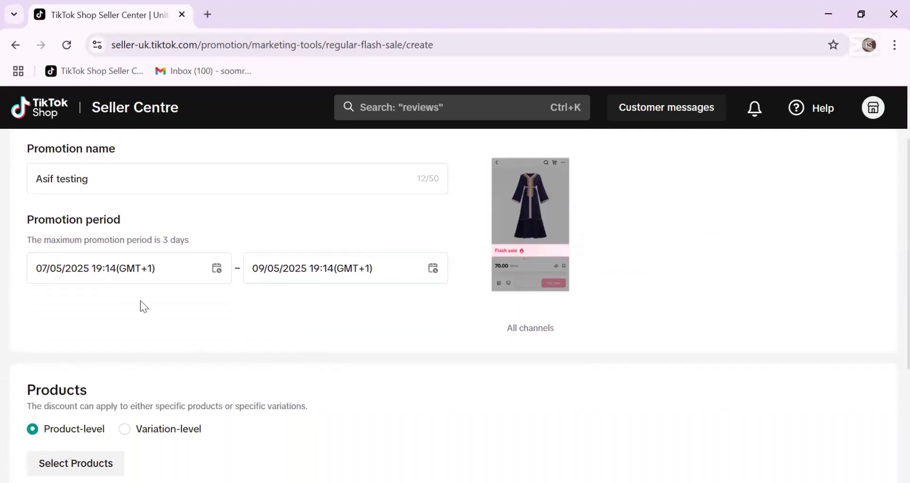
pyautogui.click(127, 271)
pyautogui.scroll(-3, 127, 271)
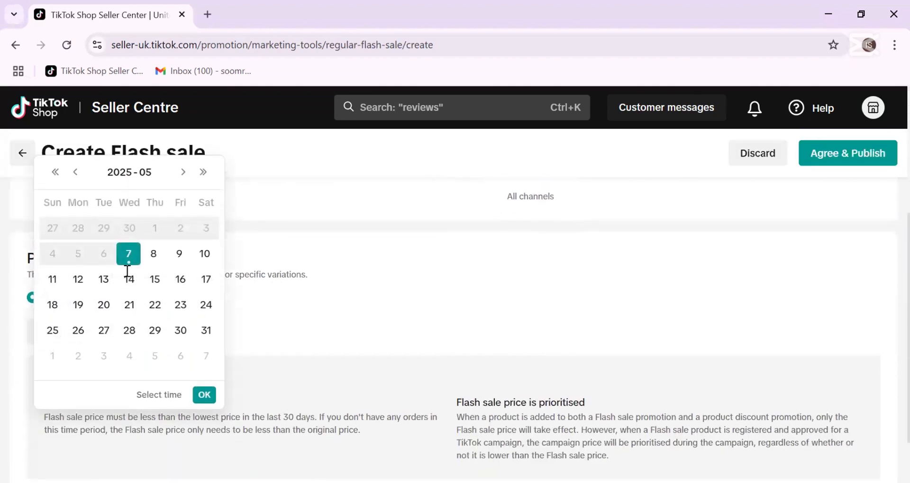
pyautogui.click(159, 393)
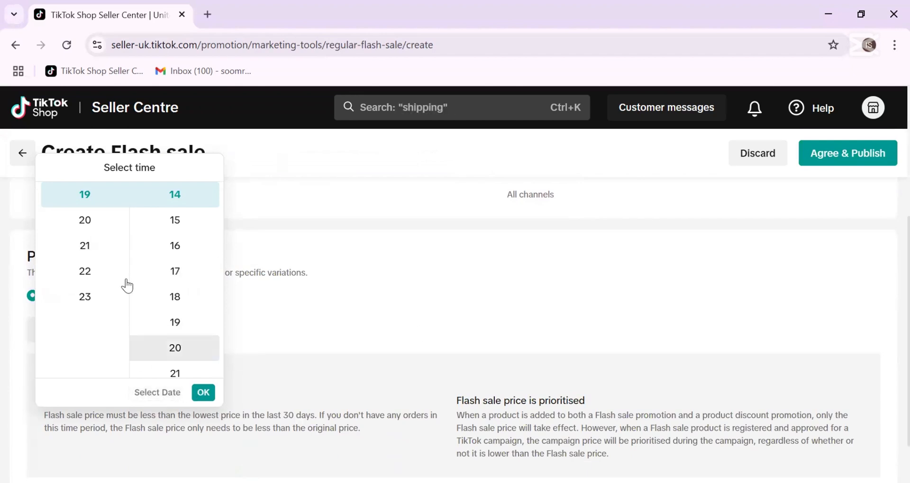
pyautogui.scroll(3, 71, 246)
pyautogui.scroll(3, 70, 247)
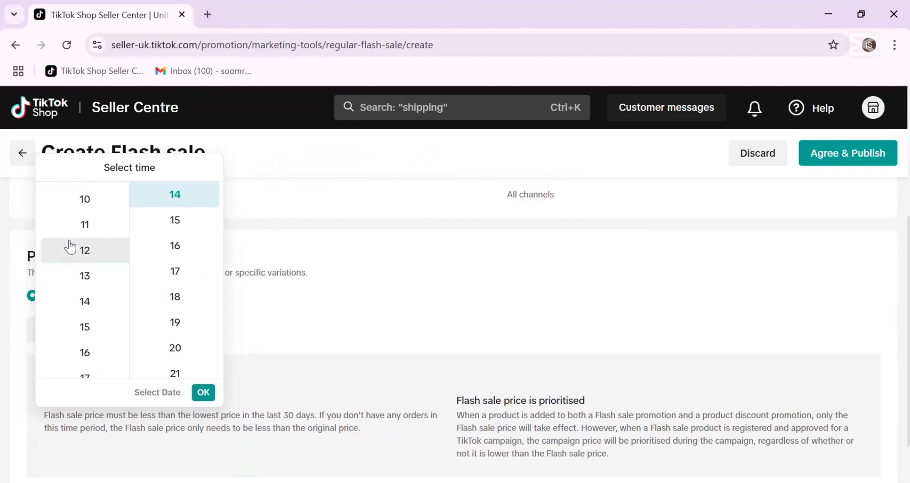
pyautogui.scroll(5, 70, 247)
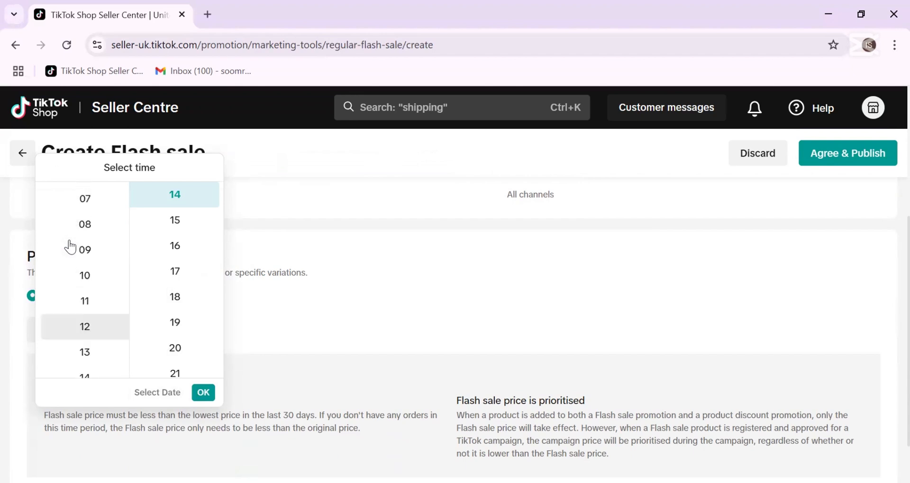
pyautogui.scroll(-8, 70, 247)
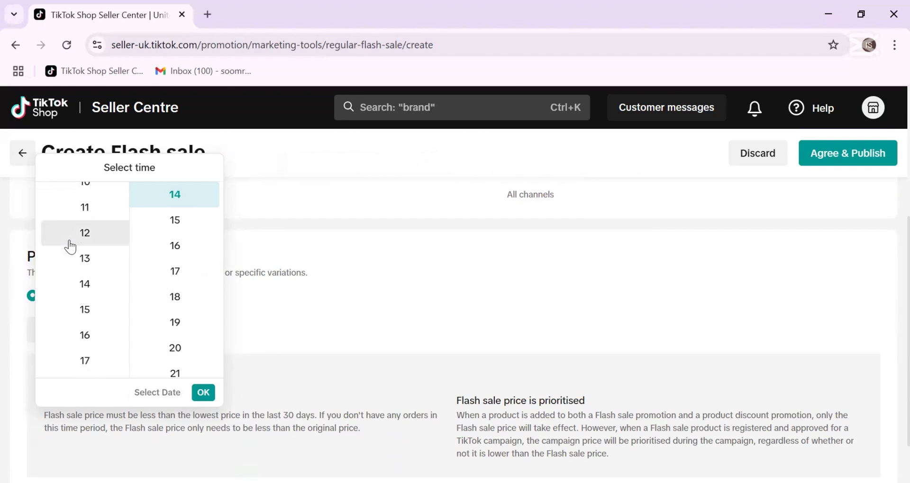
pyautogui.click(90, 211)
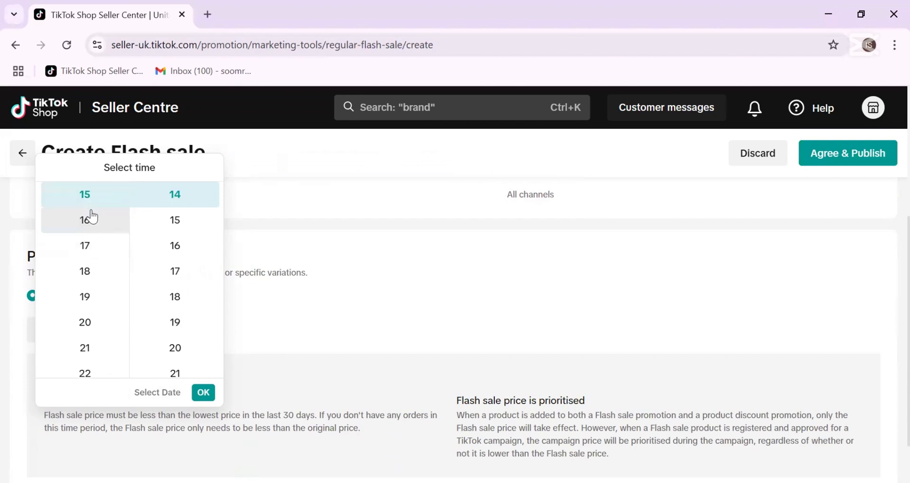
pyautogui.click(182, 283)
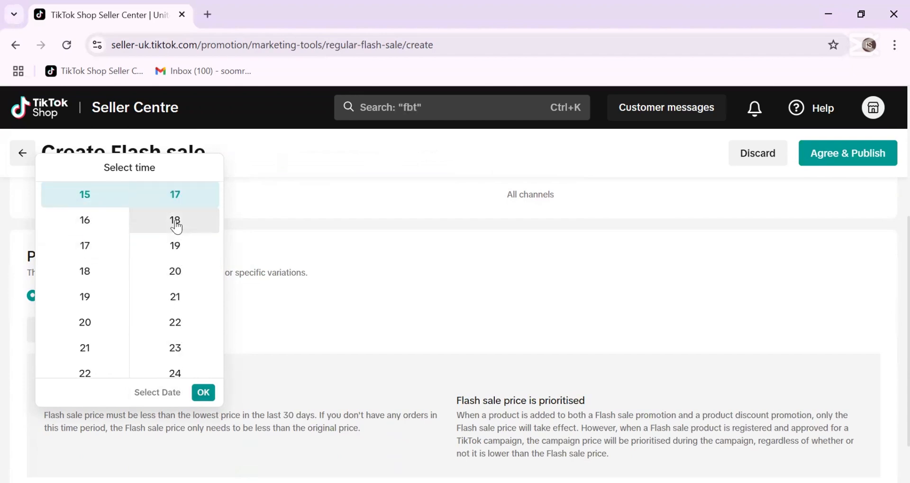
pyautogui.click(175, 222)
pyautogui.click(177, 244)
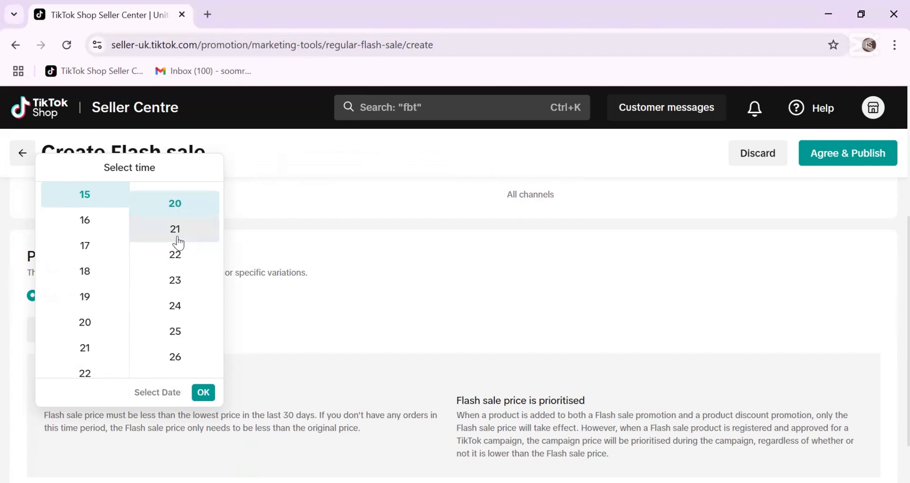
pyautogui.click(210, 390)
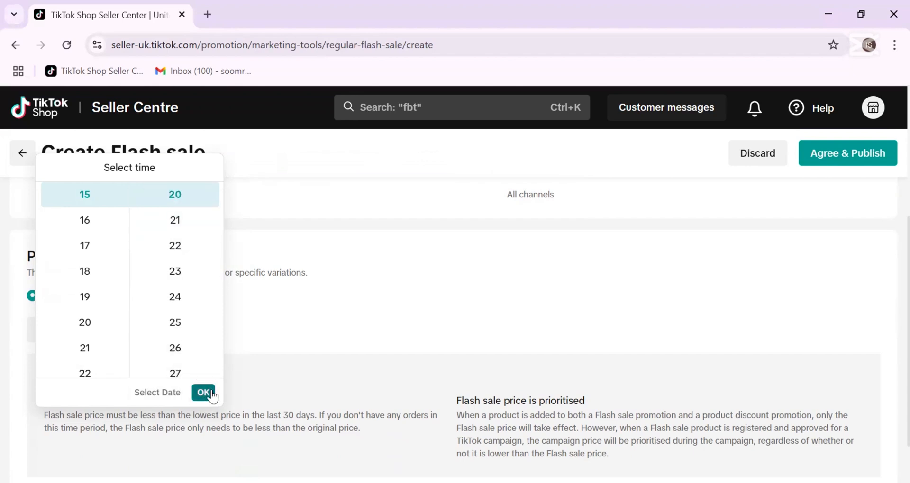
pyautogui.scroll(5, 191, 338)
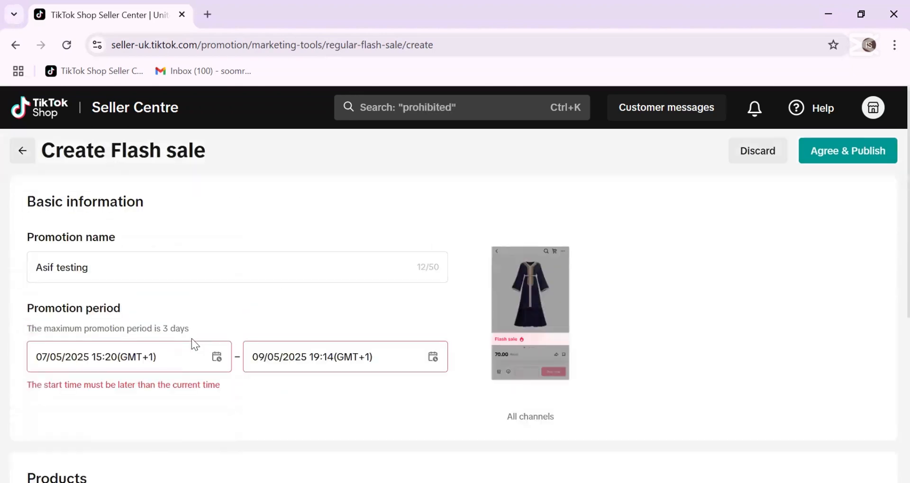
# - Change the promotion's start time to 16:20, keeping the same start date
pyautogui.click(103, 355)
pyautogui.scroll(-4, 146, 373)
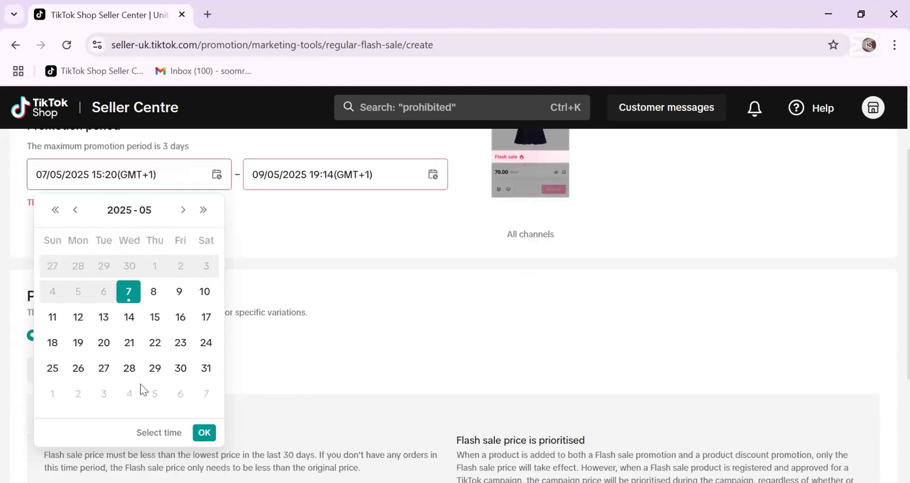
pyautogui.click(161, 392)
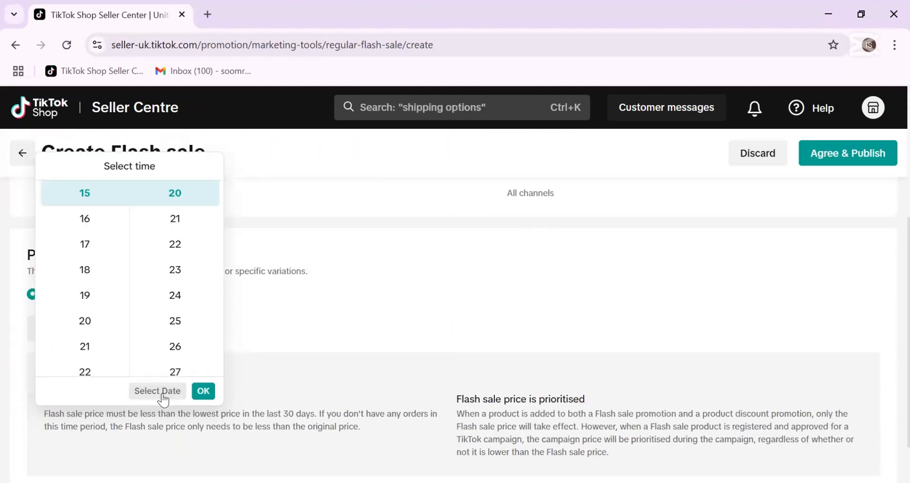
pyautogui.click(87, 221)
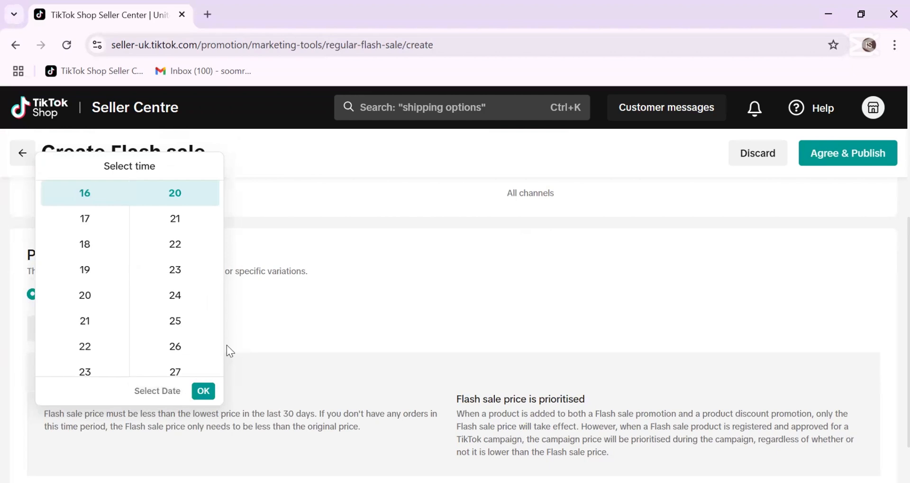
pyautogui.click(203, 391)
pyautogui.scroll(3, 238, 303)
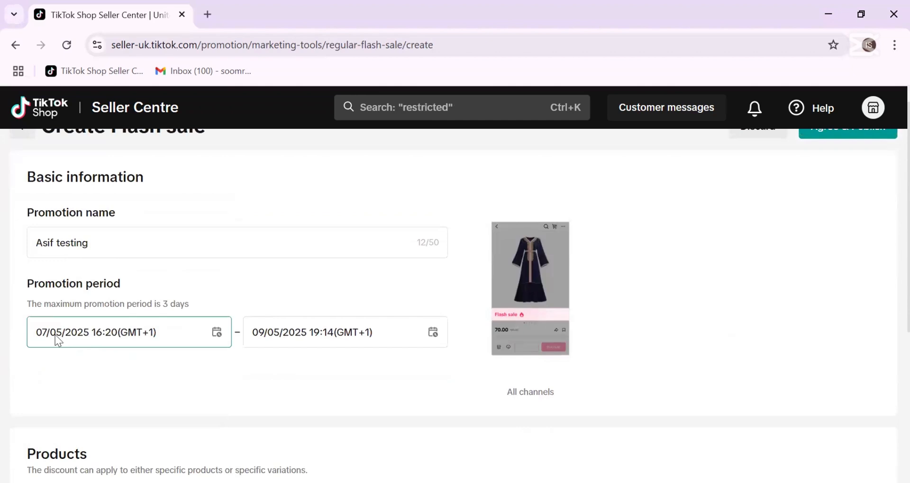
# - Set the end of the promotion period to 07/05/2025 at 20:20
pyautogui.click(270, 335)
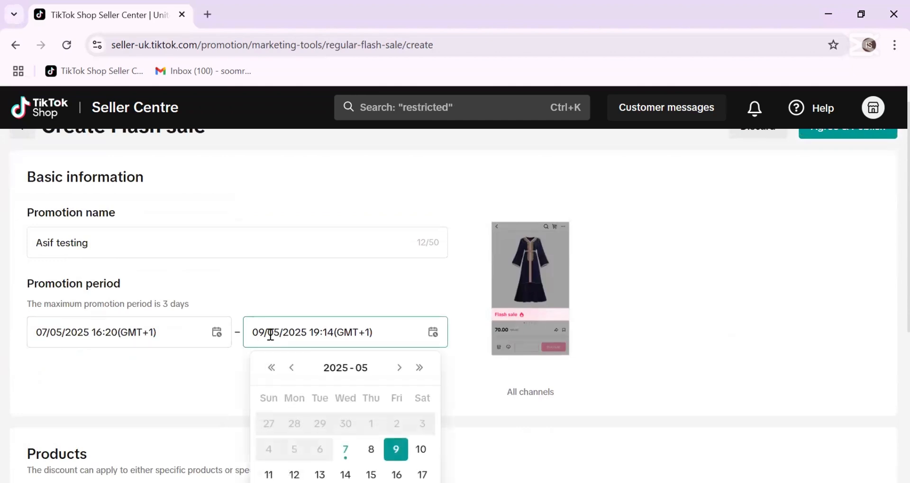
pyautogui.scroll(-4, 270, 335)
pyautogui.scroll(-2, 364, 297)
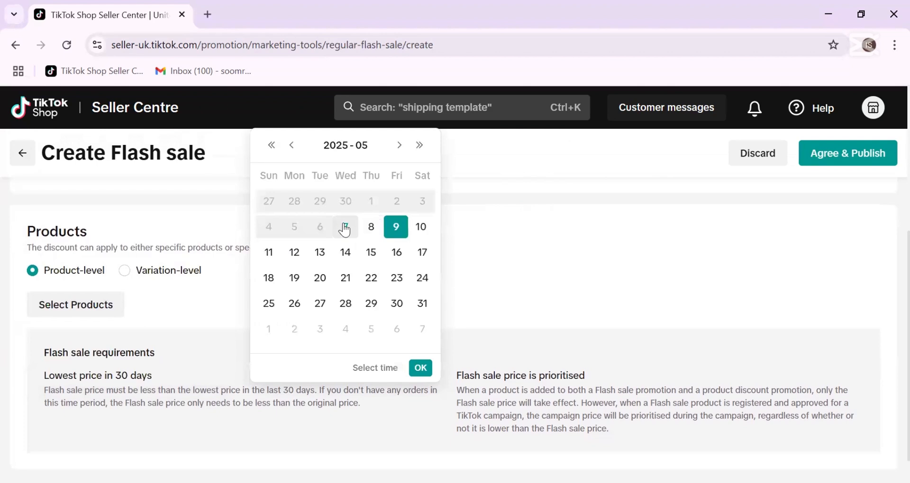
pyautogui.click(346, 228)
pyautogui.click(375, 368)
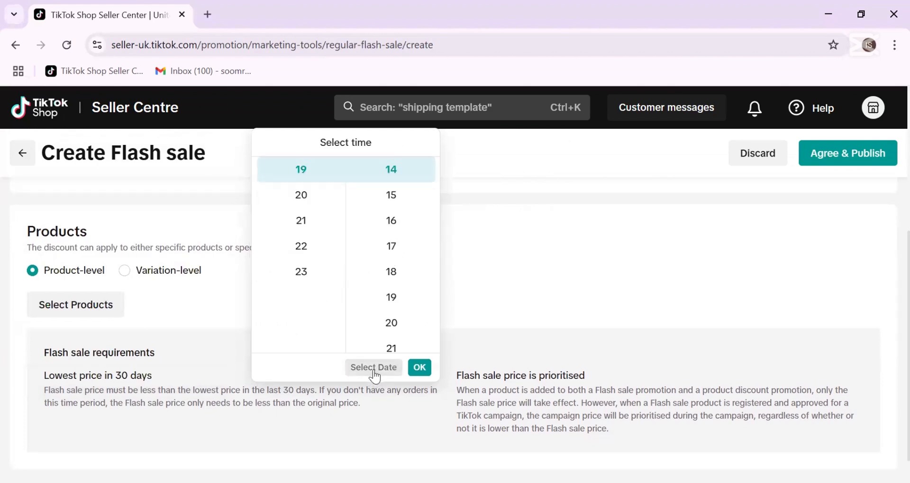
pyautogui.click(303, 272)
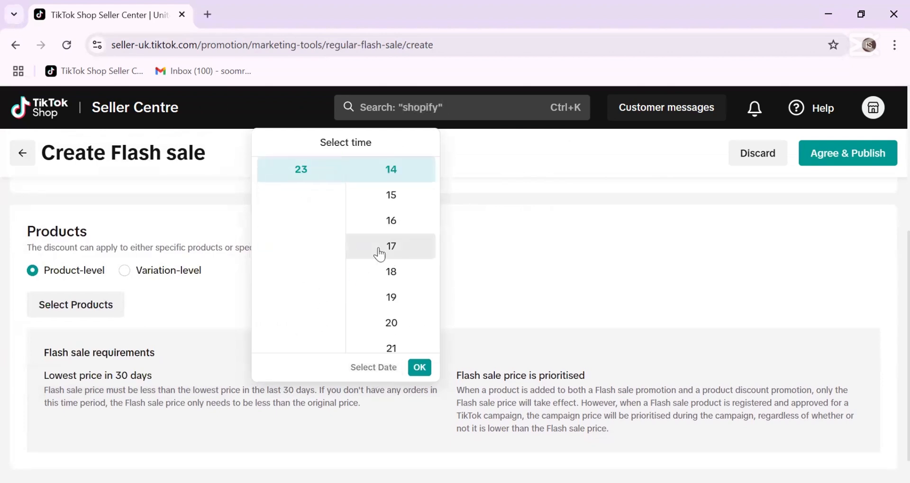
pyautogui.scroll(3, 330, 214)
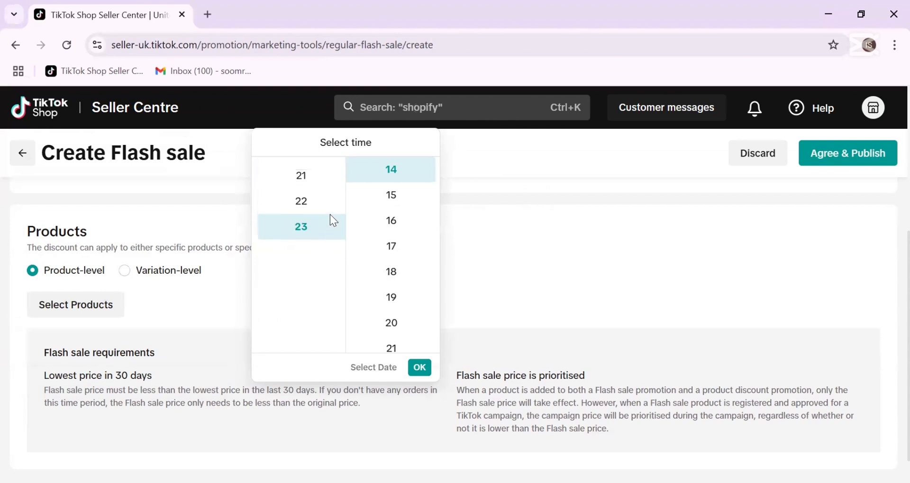
pyautogui.click(305, 236)
pyautogui.click(393, 326)
pyautogui.click(419, 367)
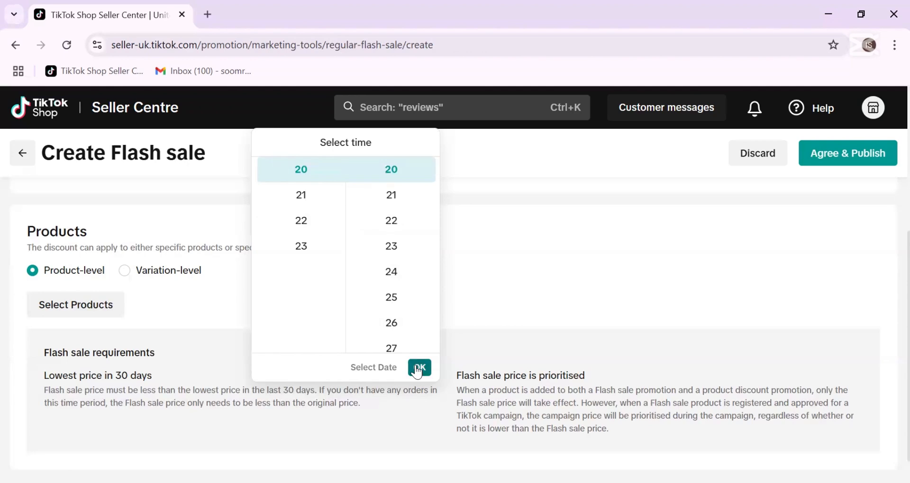
pyautogui.scroll(4, 350, 322)
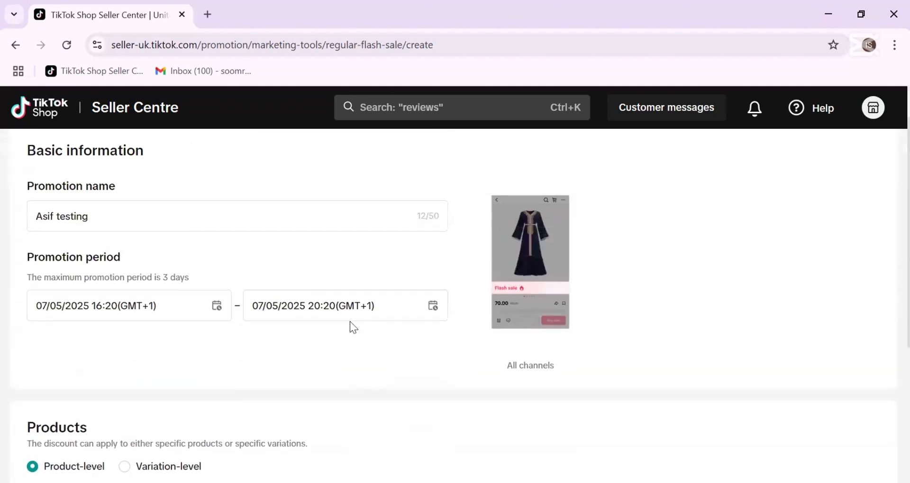
# - Add the Vileda Turbo Spin Mop Refill to the Flash sale as a product-level item
pyautogui.scroll(-5, 283, 327)
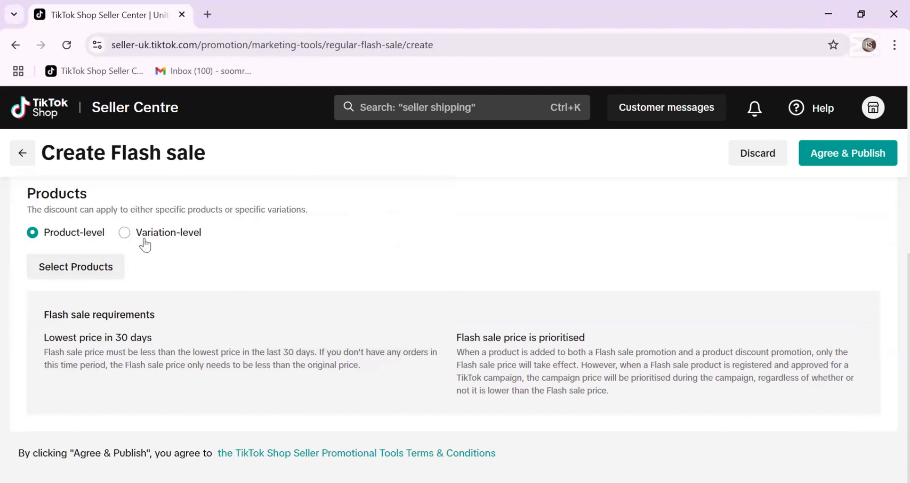
pyautogui.click(111, 268)
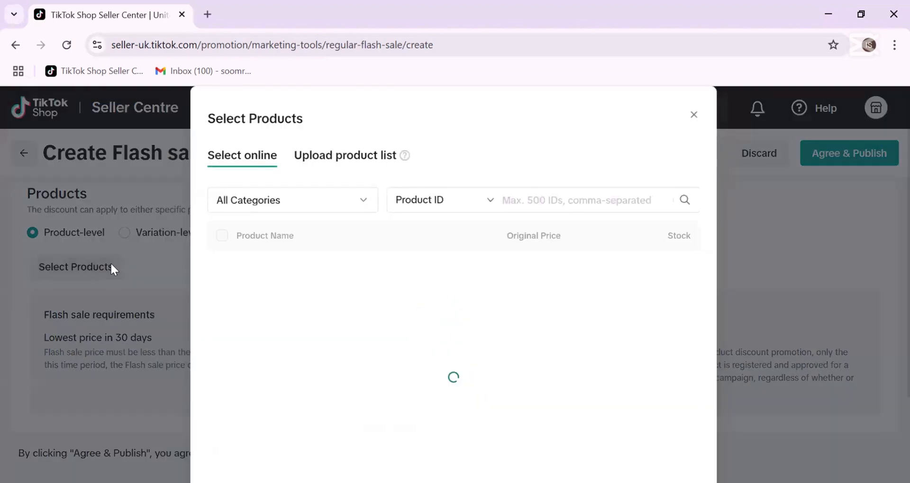
pyautogui.scroll(-3, 360, 248)
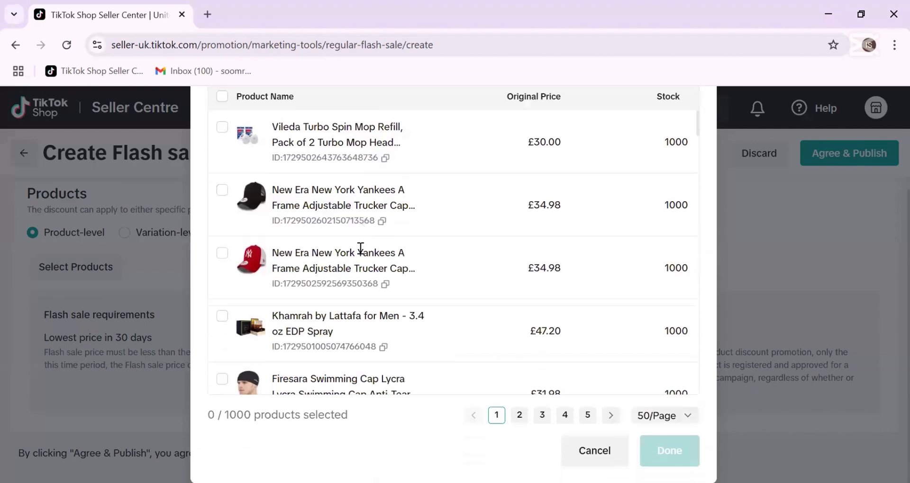
pyautogui.scroll(-2, 361, 248)
pyautogui.scroll(2, 361, 251)
pyautogui.click(222, 128)
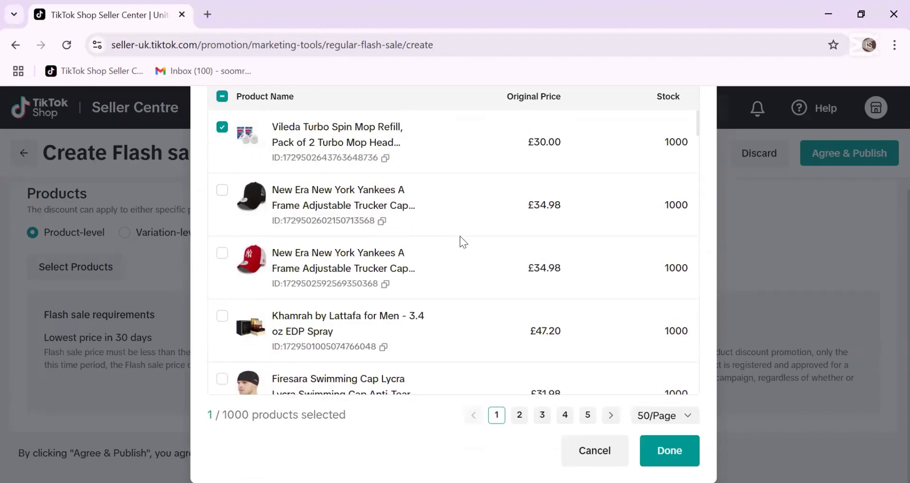
pyautogui.scroll(-2, 616, 292)
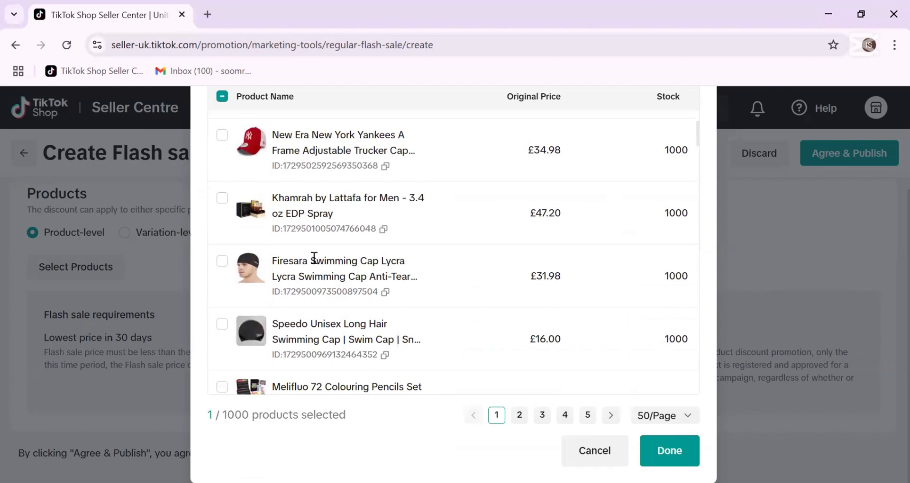
pyautogui.scroll(-2, 654, 374)
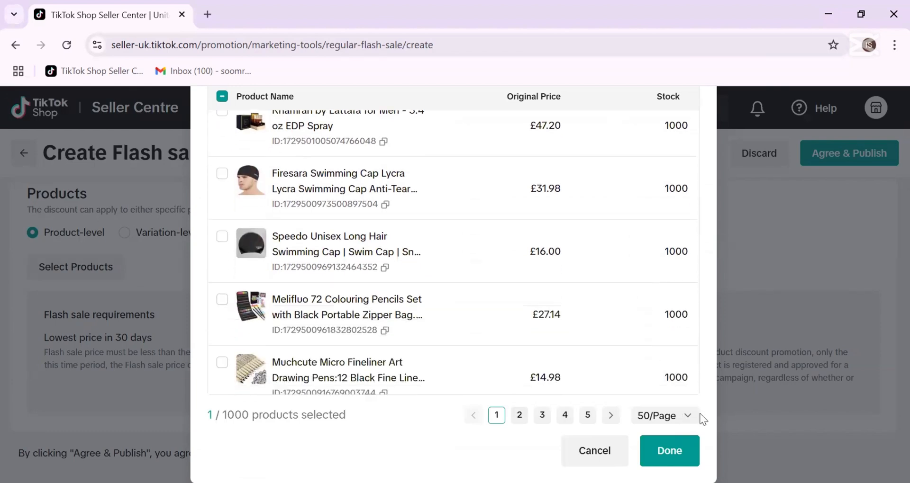
pyautogui.click(657, 456)
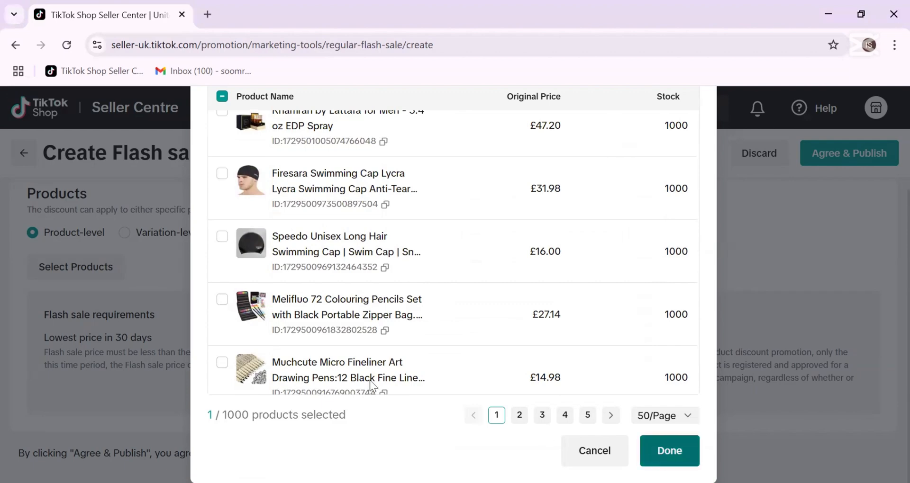
pyautogui.scroll(-2, 370, 381)
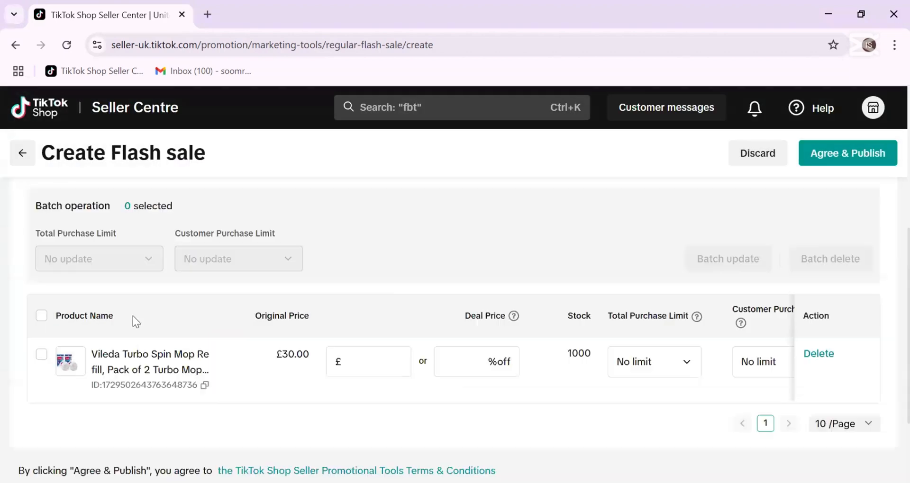
# - Add the black and the red New Era New York Yankees A Frame trucker caps to the Flash sale products
pyautogui.scroll(3, 209, 359)
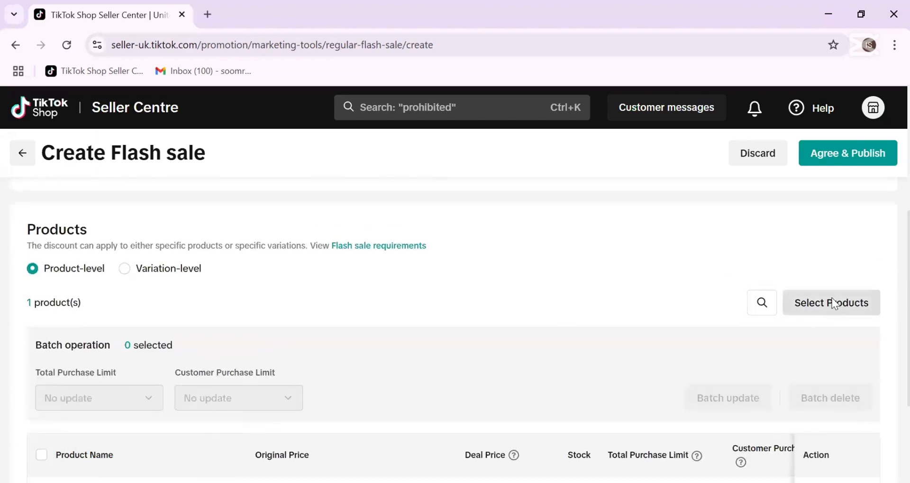
pyautogui.click(833, 305)
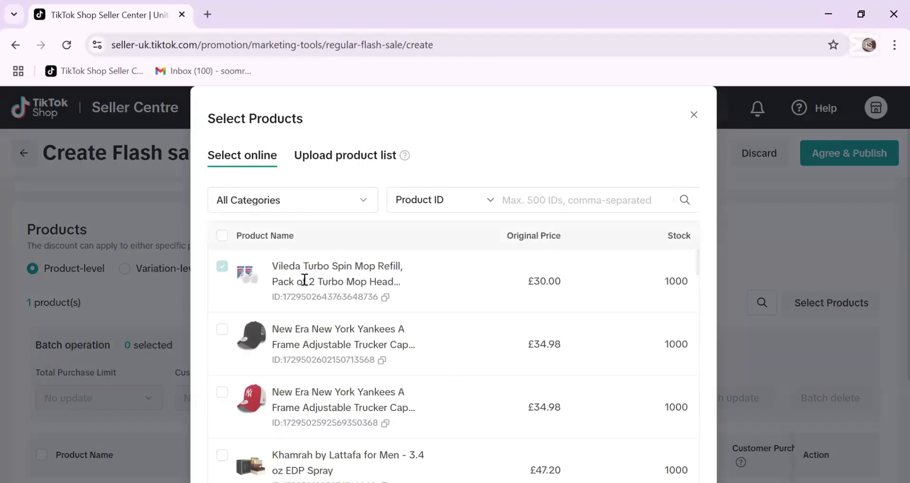
pyautogui.click(221, 329)
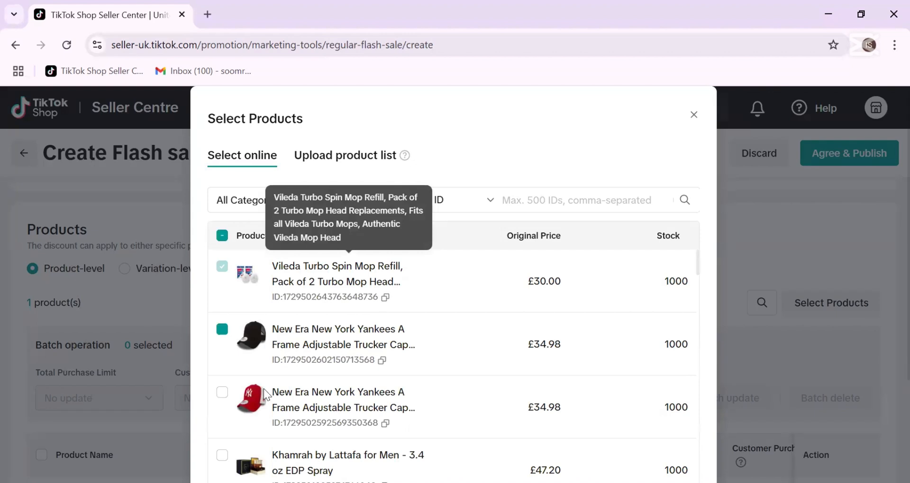
pyautogui.click(222, 393)
pyautogui.scroll(-3, 704, 427)
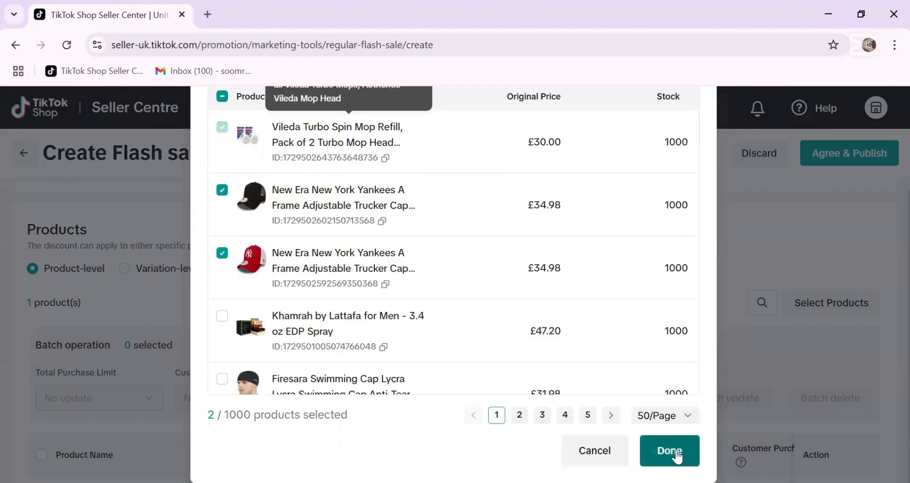
pyautogui.click(677, 457)
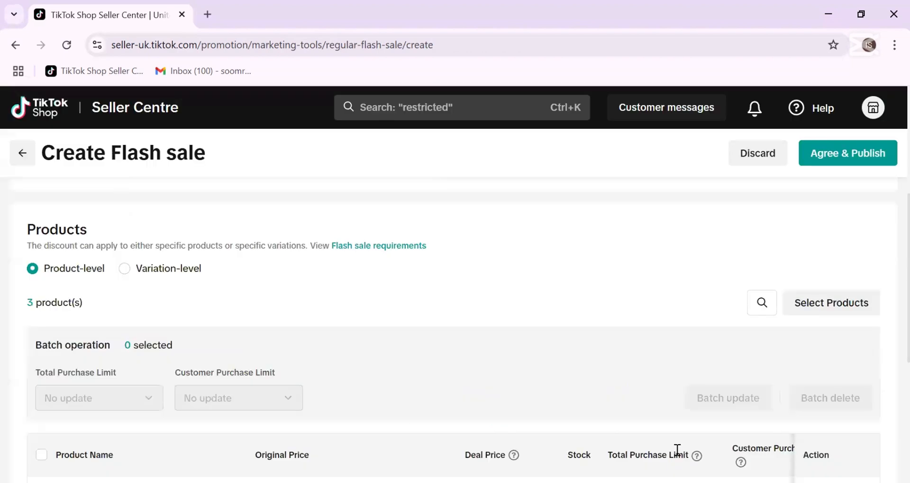
# - Set the deal prices of the red cap to £14, the black cap to £13 and the Vileda mop refill to £10
pyautogui.scroll(-3, 348, 337)
pyautogui.scroll(-1, 347, 332)
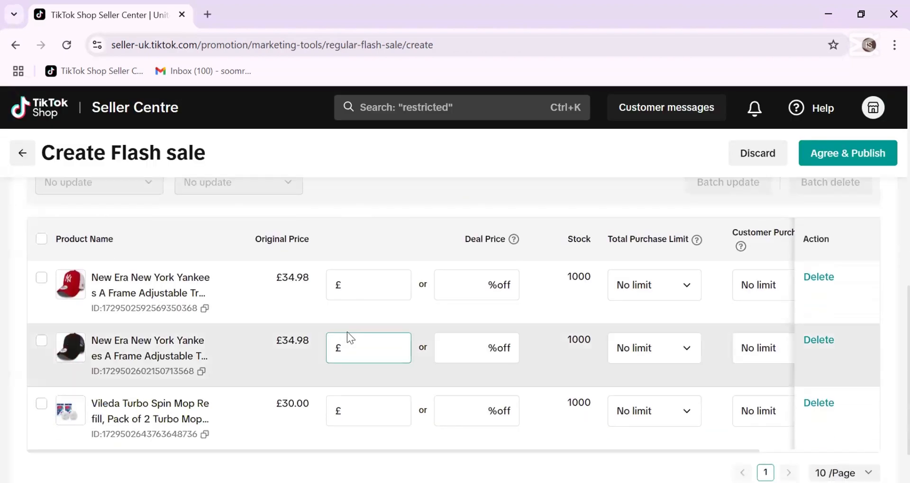
pyautogui.scroll(1, 359, 318)
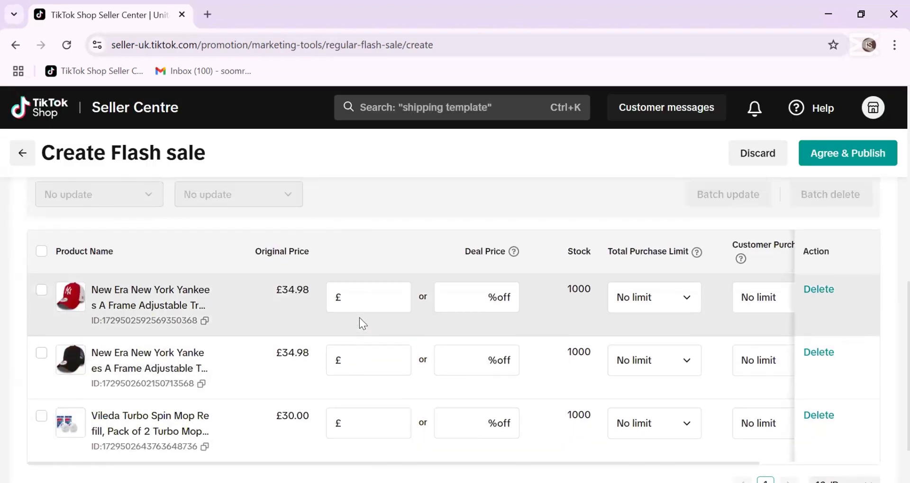
pyautogui.scroll(-2, 360, 317)
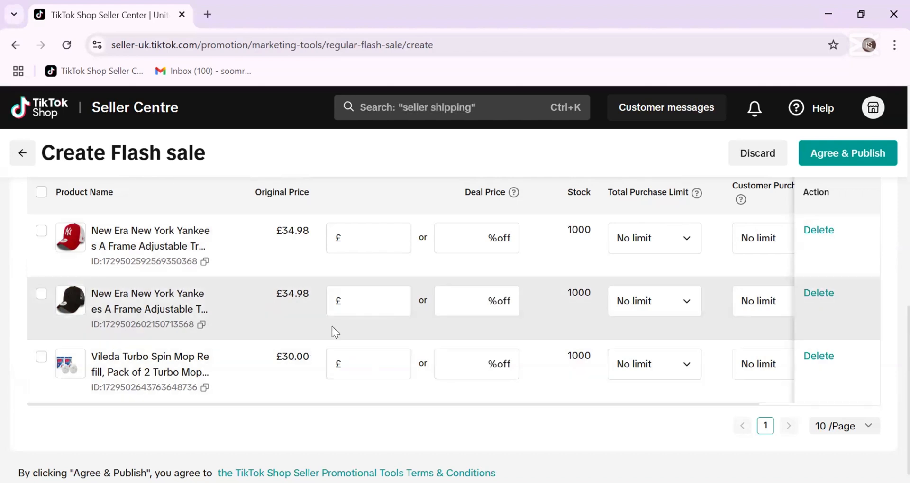
pyautogui.click(331, 367)
pyautogui.click(368, 243)
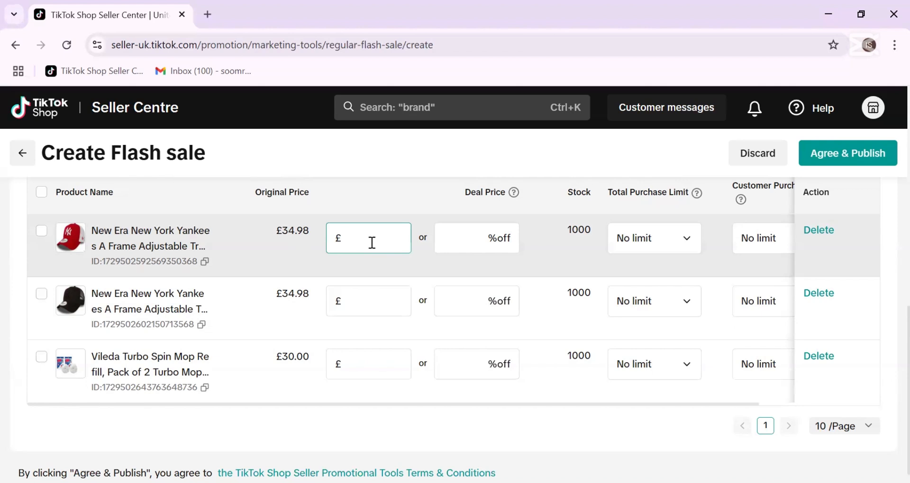
pyautogui.write('14')
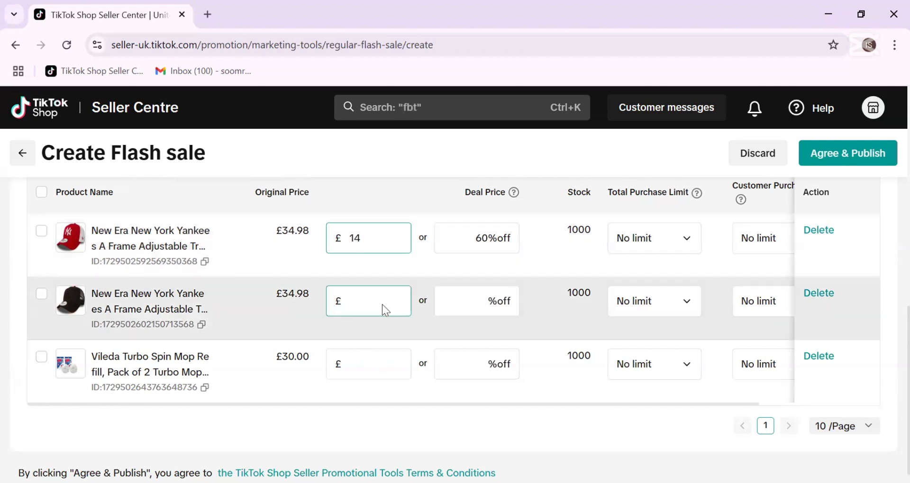
pyautogui.click(382, 304)
pyautogui.write('13')
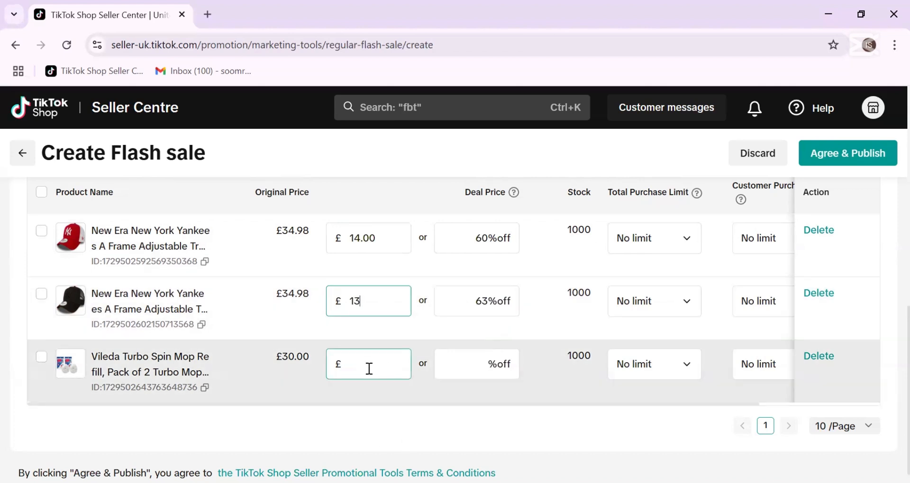
pyautogui.click(369, 369)
pyautogui.write('10')
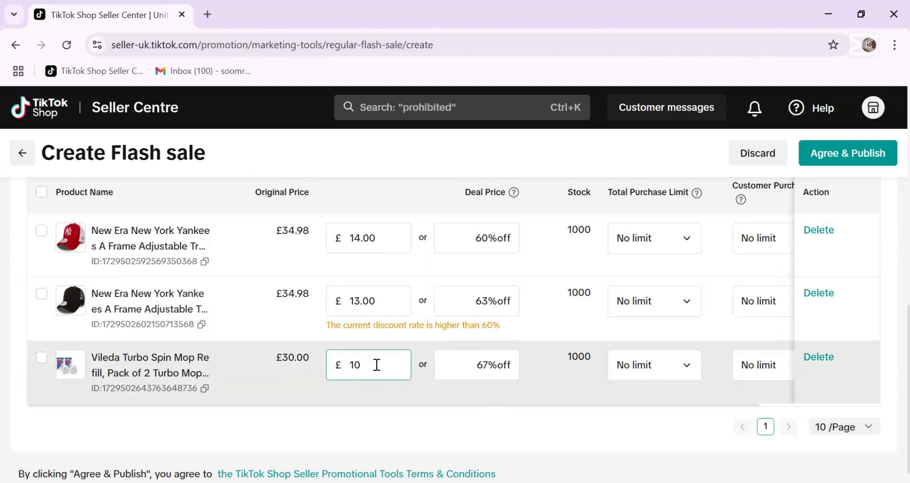
# - Select all three Flash sale products for batch editing and set the batch customer purchase limit to 1
pyautogui.scroll(5, 358, 320)
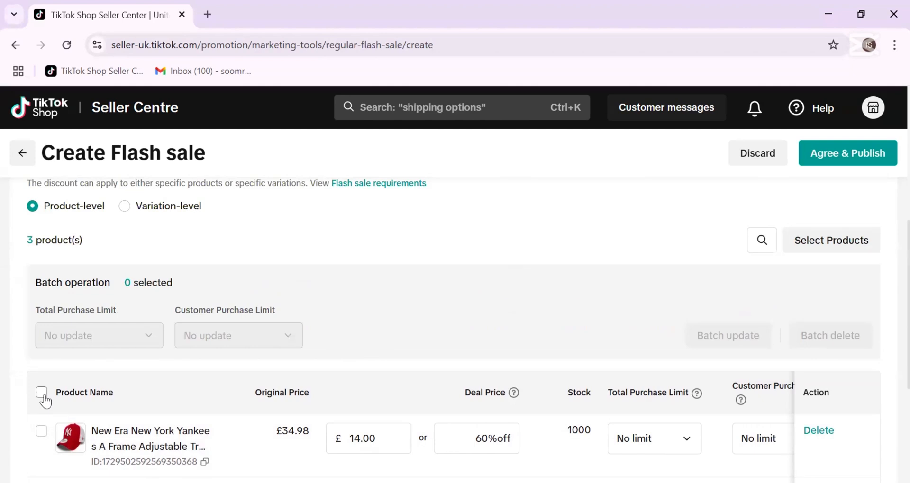
pyautogui.click(42, 394)
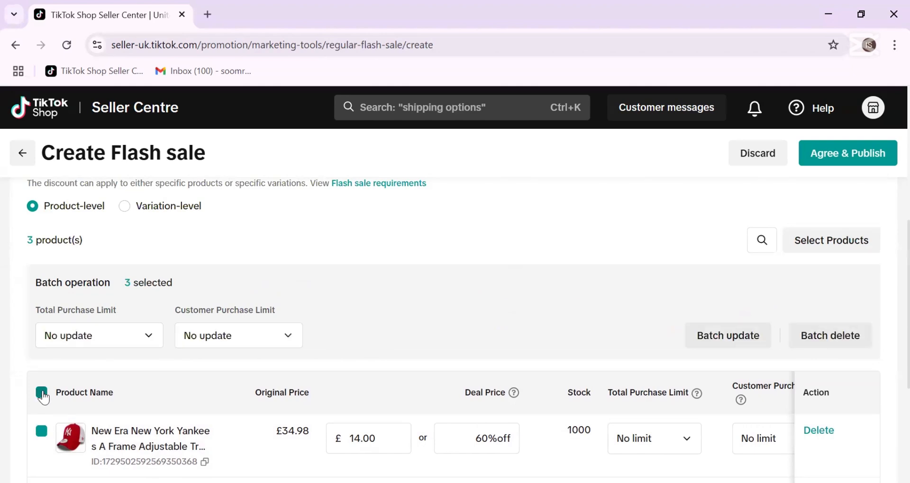
pyautogui.click(42, 394)
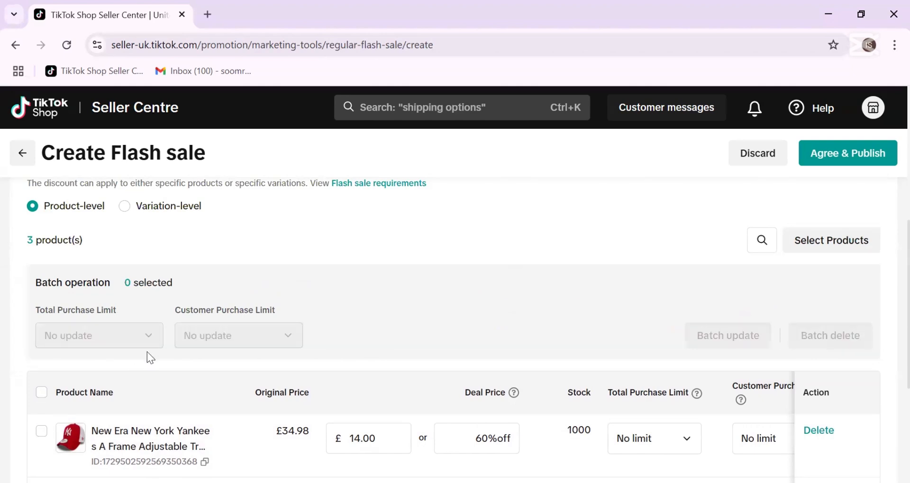
pyautogui.click(42, 394)
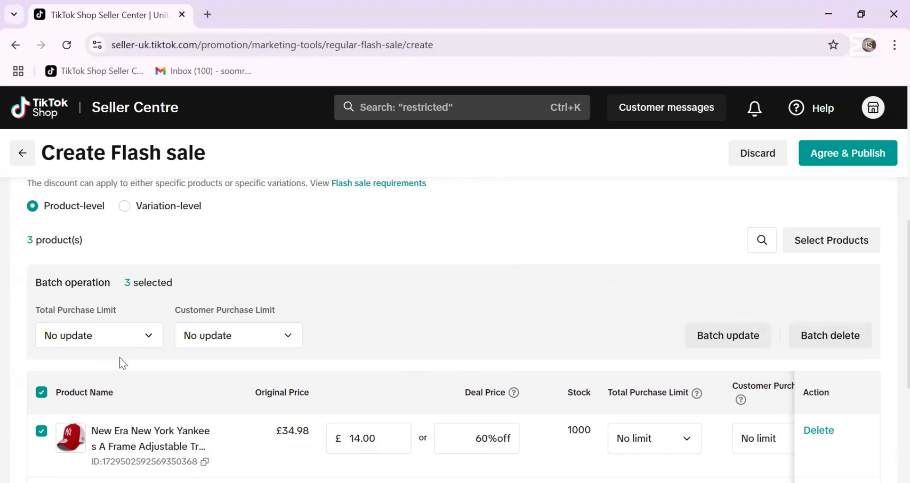
pyautogui.scroll(-3, 205, 348)
pyautogui.scroll(1, 206, 349)
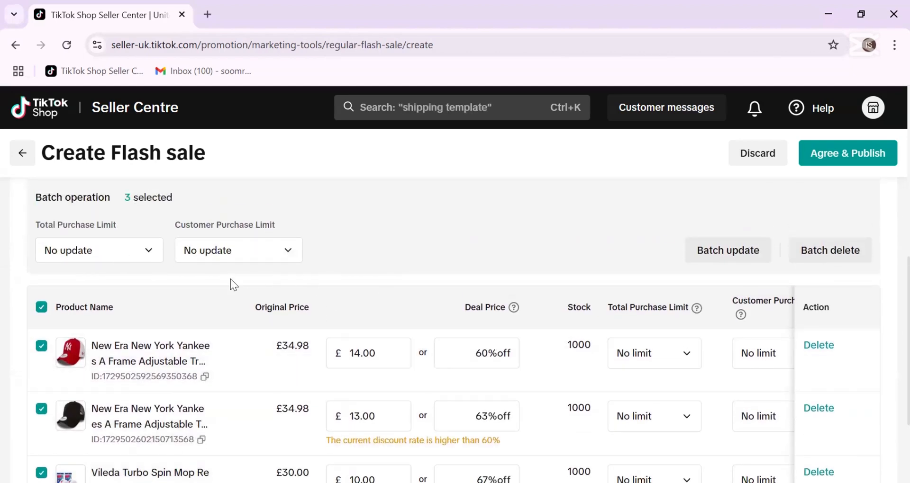
pyautogui.scroll(-3, 231, 280)
pyautogui.scroll(3, 231, 278)
pyautogui.click(716, 257)
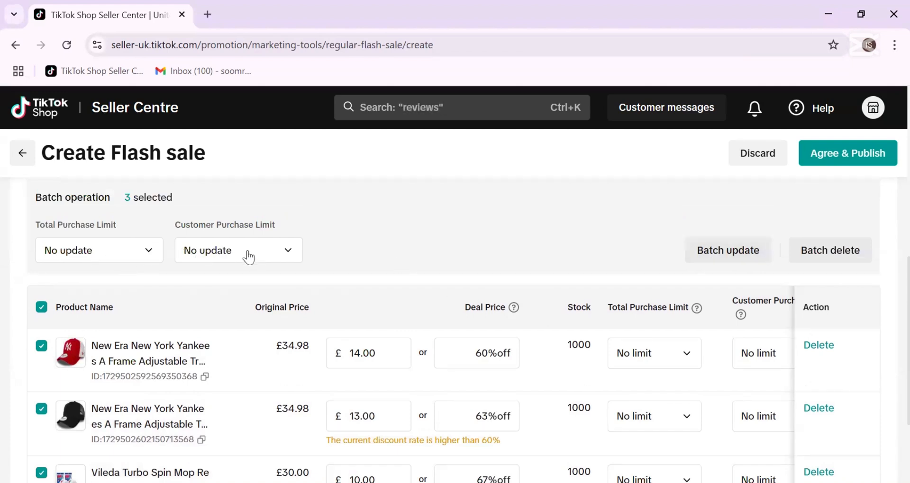
pyautogui.click(283, 261)
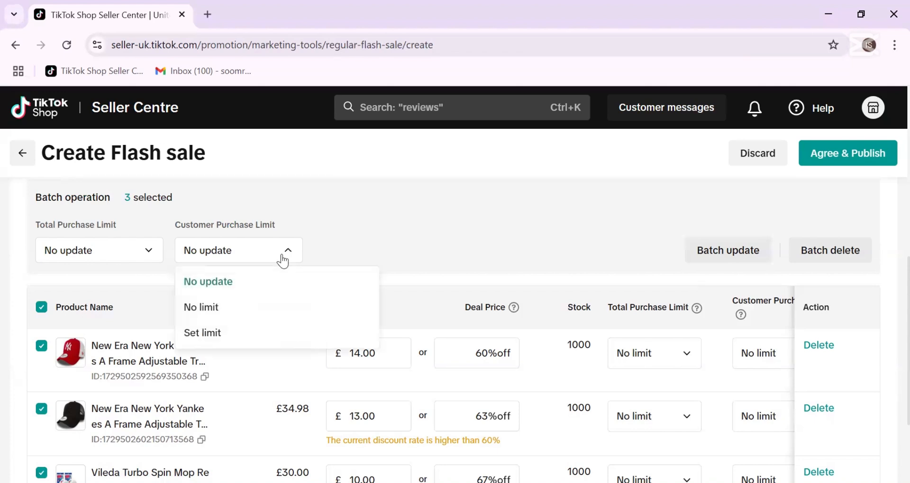
pyautogui.click(211, 331)
pyautogui.click(229, 355)
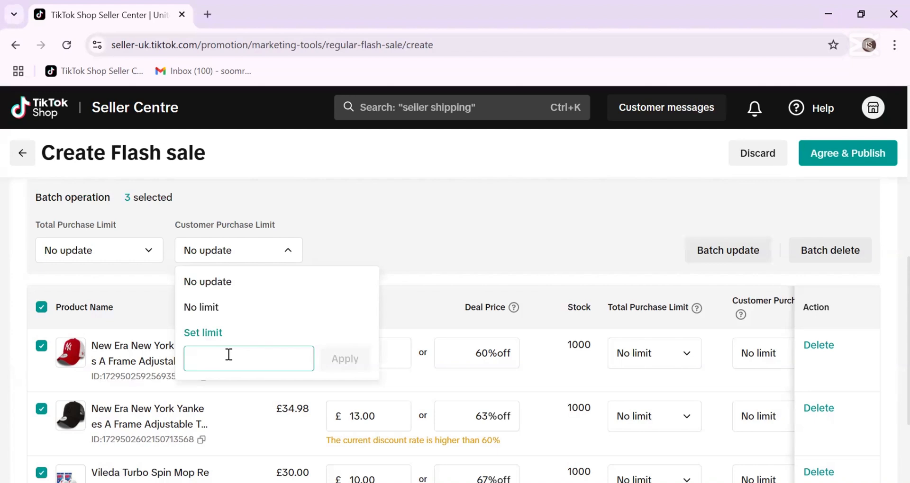
pyautogui.write('1')
pyautogui.click(339, 360)
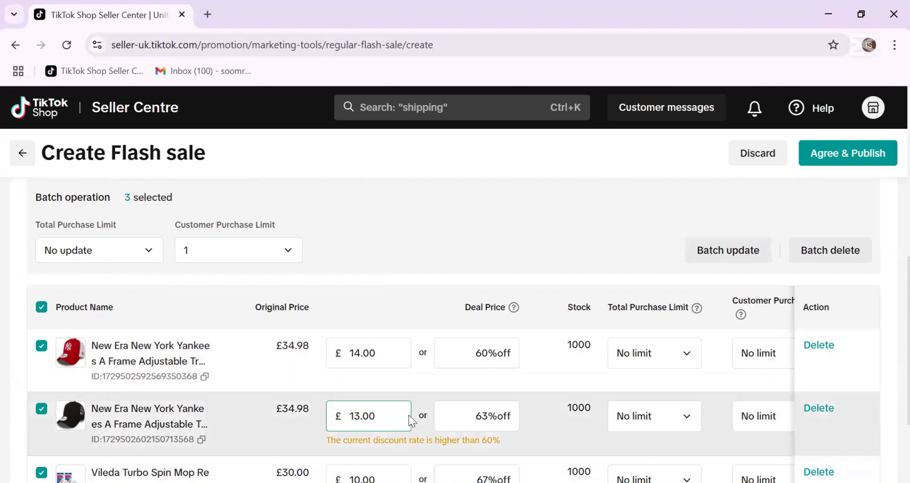
# - Clear the deal prices of the Vileda mop refill, the black cap and the red cap
pyautogui.scroll(-3, 408, 415)
pyautogui.click(388, 391)
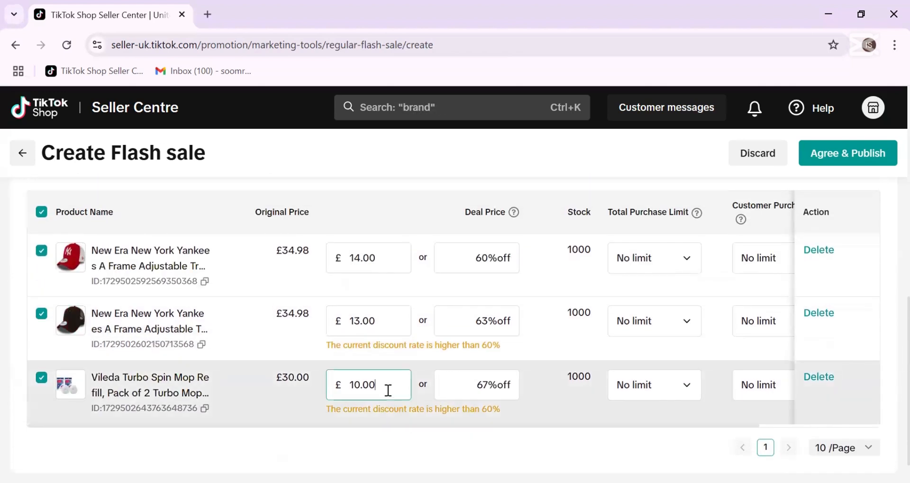
pyautogui.press('BackSpace')
pyautogui.press('BackSpace')
pyautogui.press('BackSpace')
pyautogui.press('BackSpace')
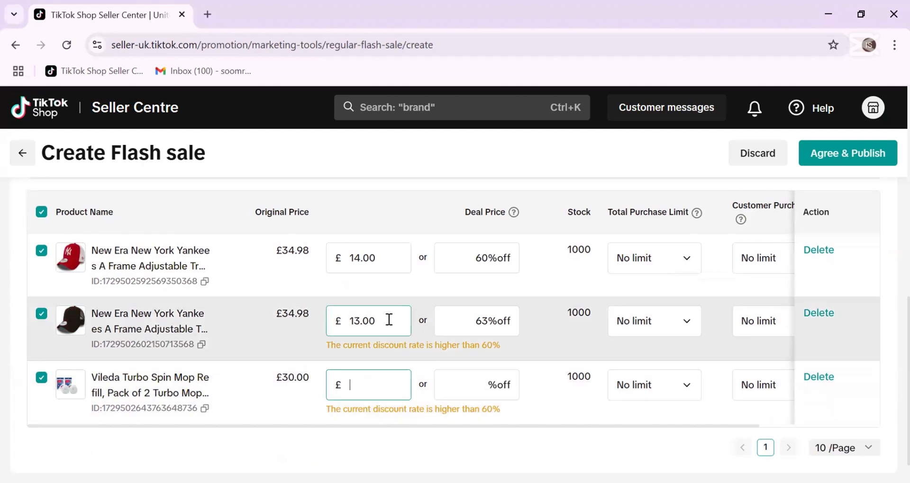
pyautogui.click(389, 320)
pyautogui.press('BackSpace')
pyautogui.press('BackSpace')
pyautogui.press('BackSpace')
pyautogui.press('BackSpace')
pyautogui.press('BackSpace')
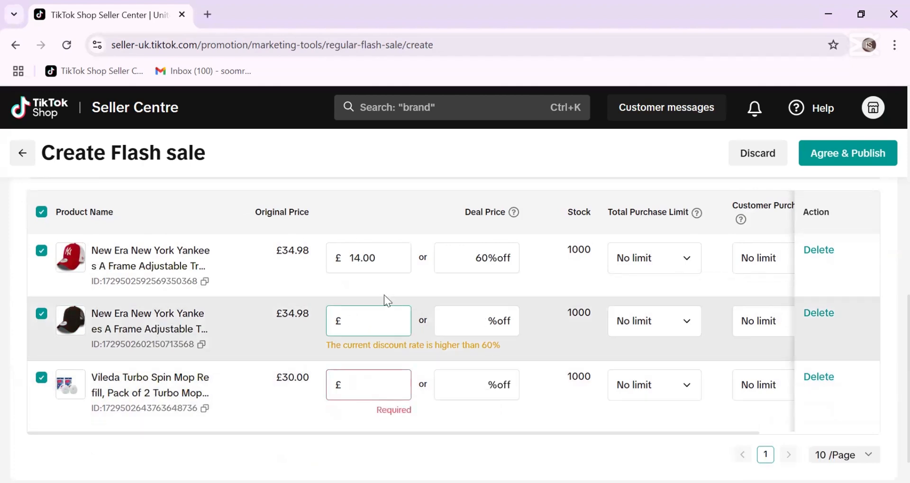
pyautogui.click(388, 255)
pyautogui.press('BackSpace')
pyautogui.press('BackSpace')
pyautogui.press('BackSpace')
pyautogui.press('BackSpace')
pyautogui.press('BackSpace')
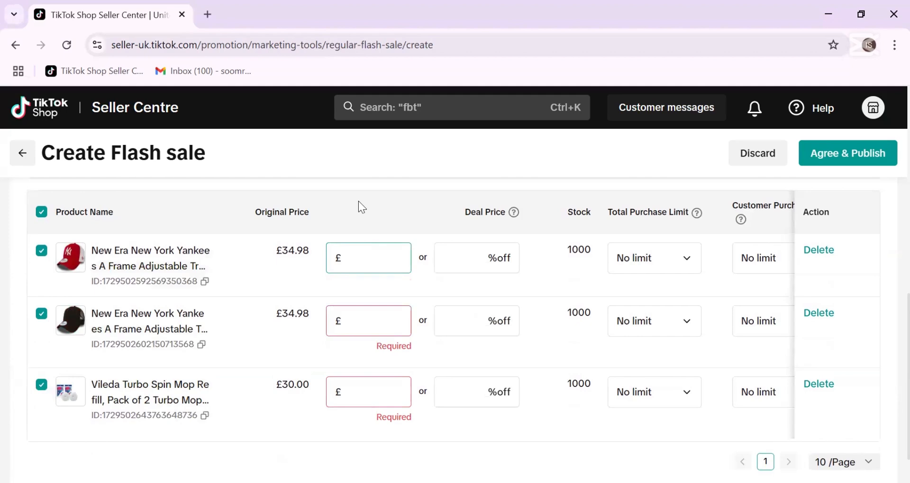
pyautogui.click(310, 209)
pyautogui.scroll(4, 373, 353)
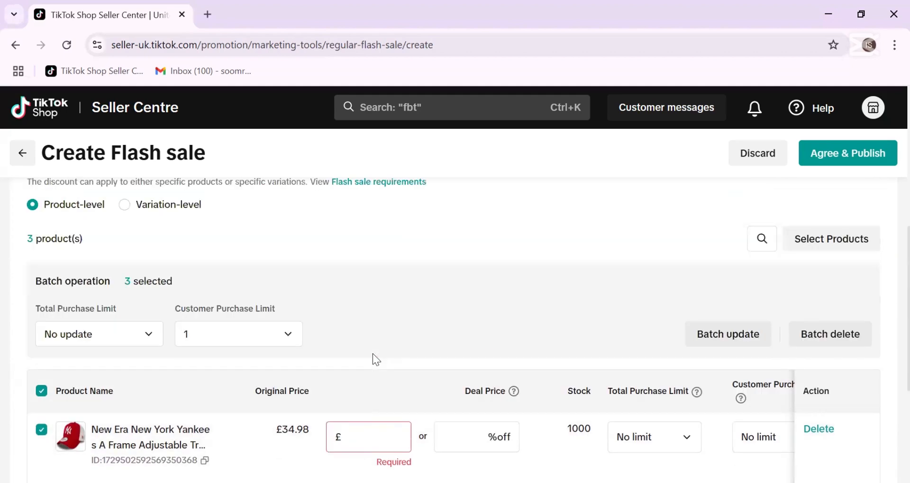
pyautogui.scroll(2, 372, 354)
pyautogui.scroll(-1, 373, 354)
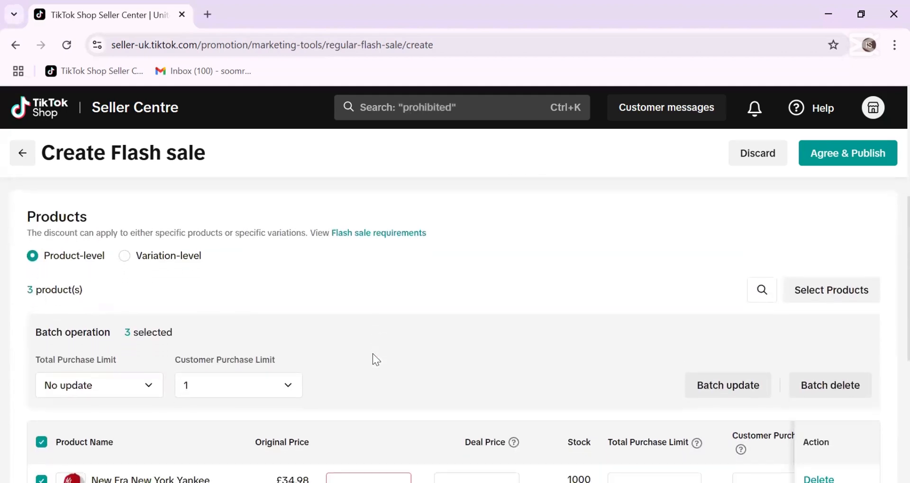
pyautogui.scroll(-1, 373, 354)
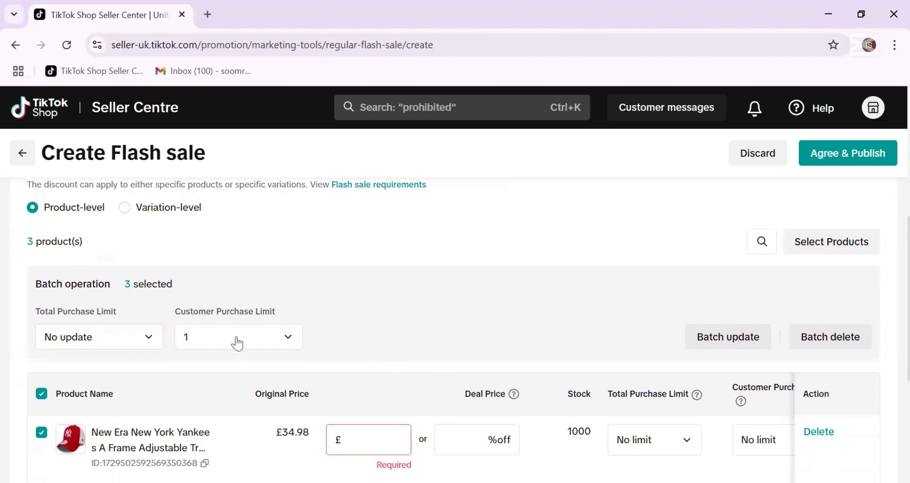
pyautogui.scroll(-2, 138, 358)
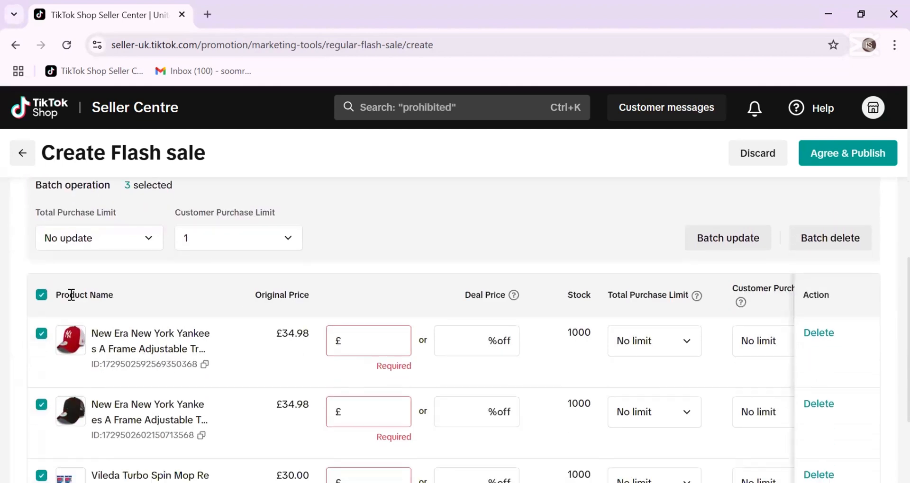
pyautogui.click(42, 295)
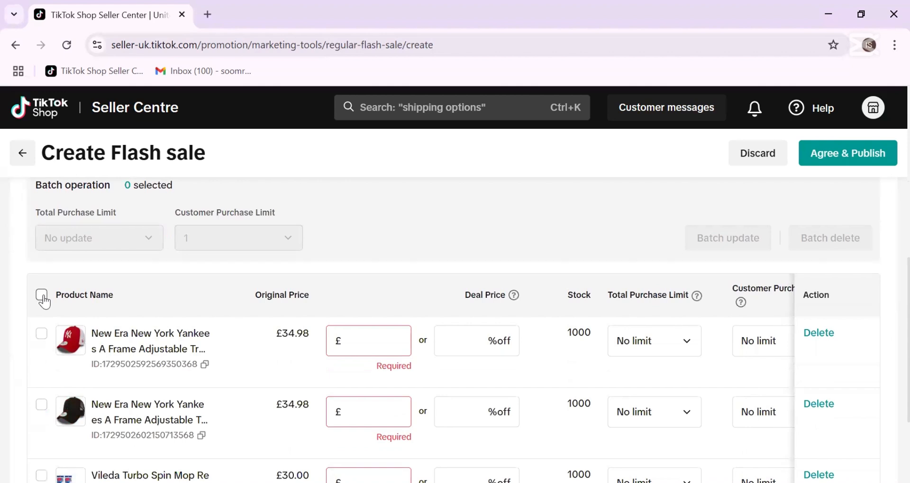
pyautogui.click(42, 296)
pyautogui.scroll(1, 273, 275)
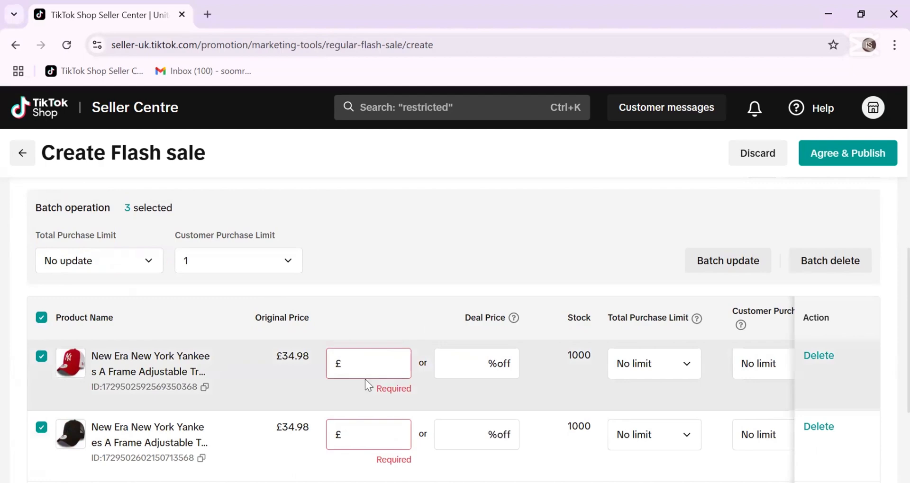
pyautogui.scroll(-3, 365, 379)
pyautogui.scroll(2, 365, 379)
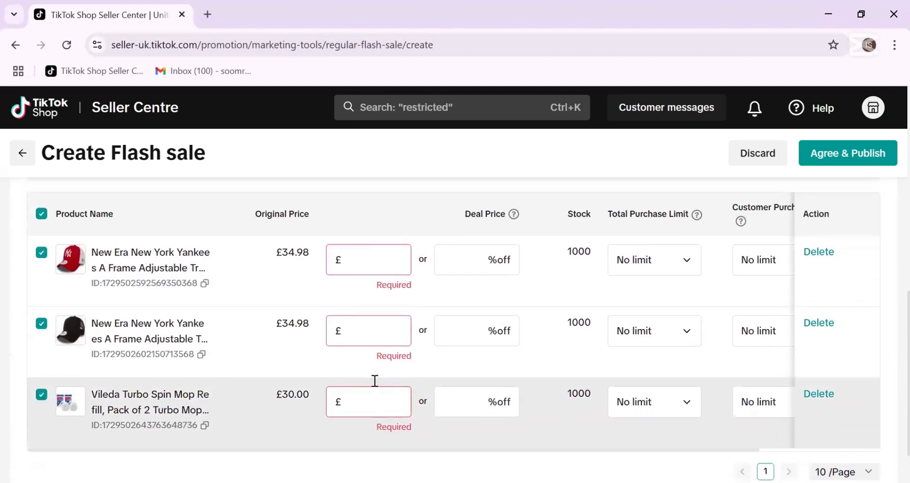
# - Set the deal price of the red New Era cap to £15 and of the black New Era cap to £14
pyautogui.scroll(3, 370, 283)
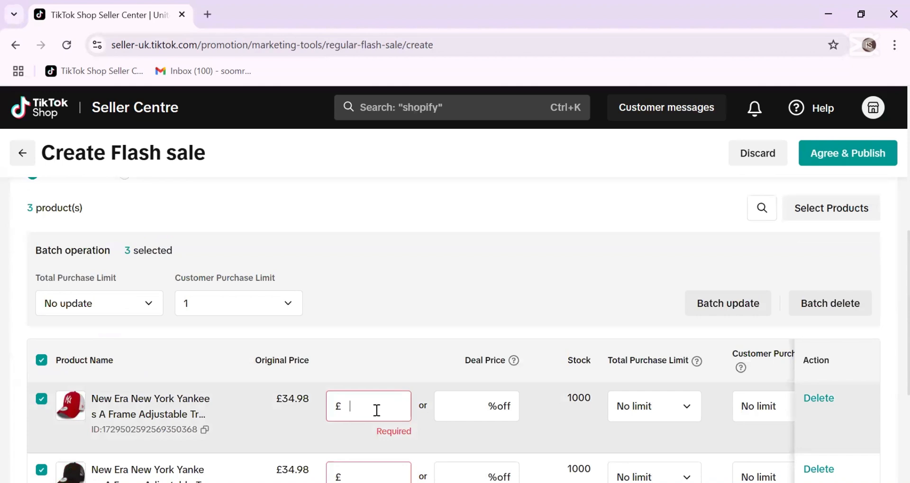
pyautogui.write('15')
pyautogui.scroll(-3, 377, 411)
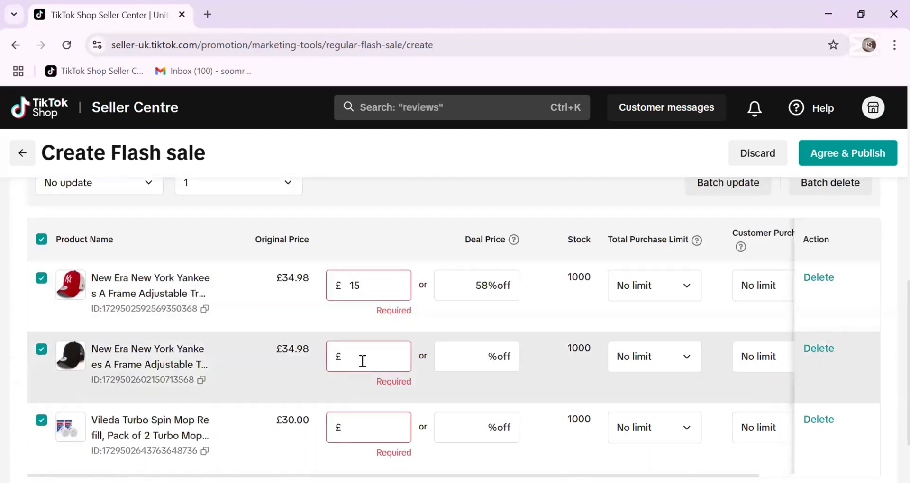
pyautogui.click(363, 361)
pyautogui.write('1')
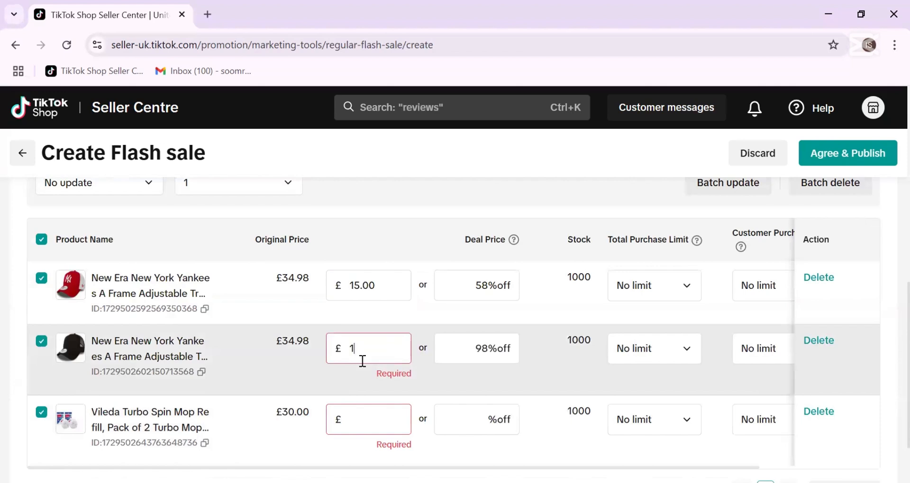
pyautogui.write('4')
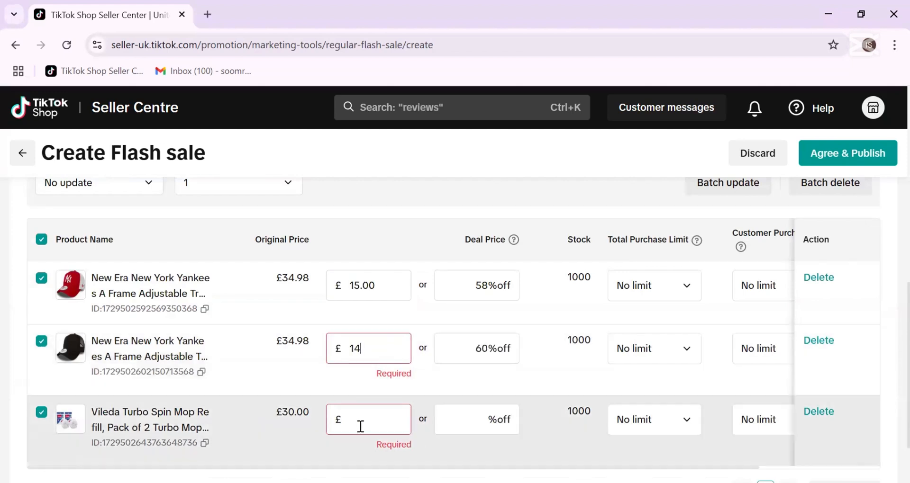
# - Enter £13 as the deal price of the Vileda Turbo Spin Mop Refill and correct it to £12
pyautogui.click(360, 427)
pyautogui.write('13')
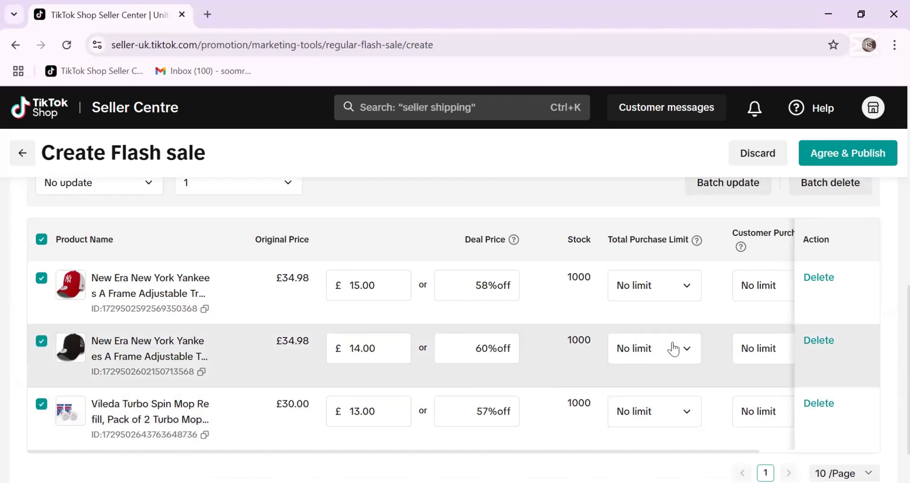
pyautogui.click(364, 414)
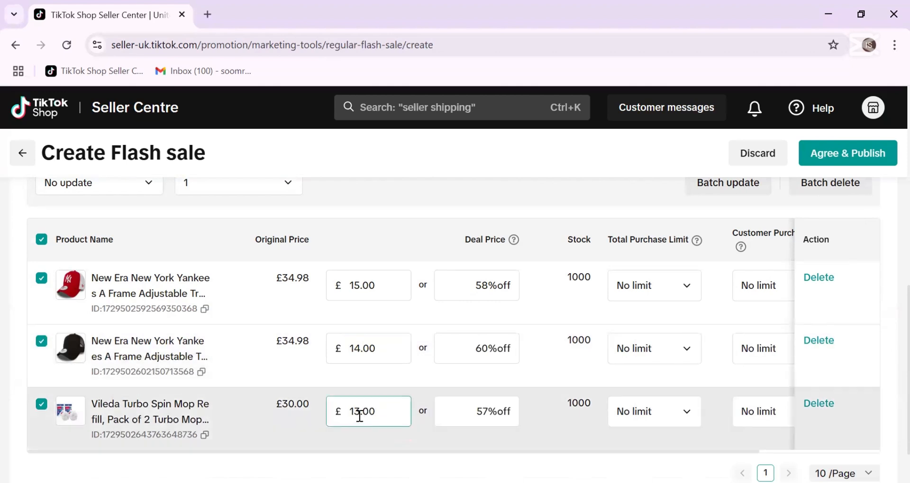
pyautogui.press('BackSpace')
pyautogui.write('2')
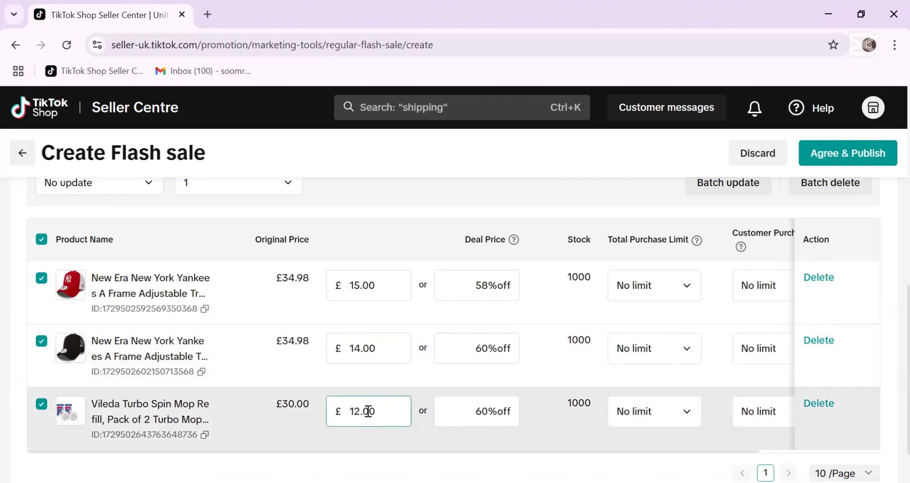
pyautogui.click(428, 389)
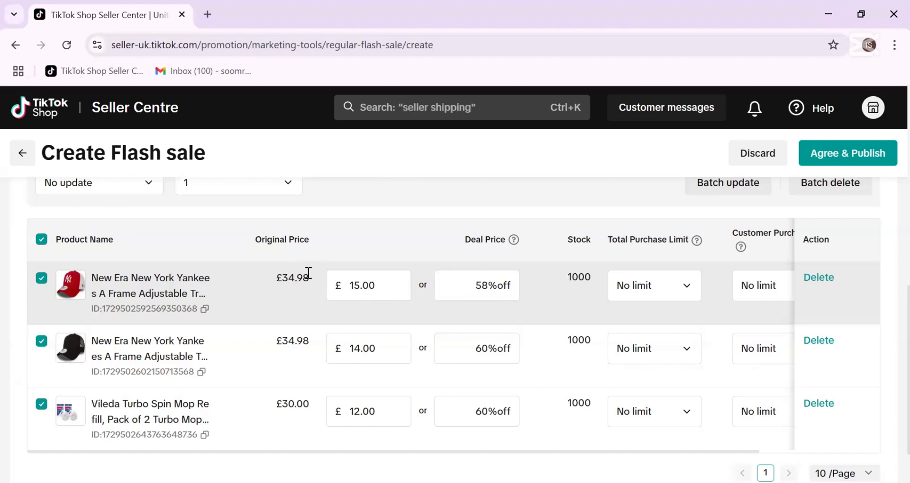
pyautogui.click(351, 287)
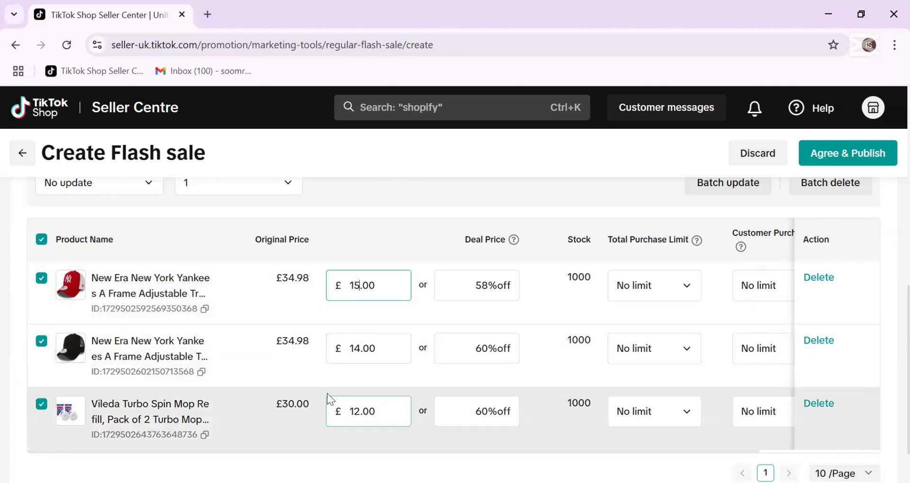
pyautogui.scroll(2, 313, 320)
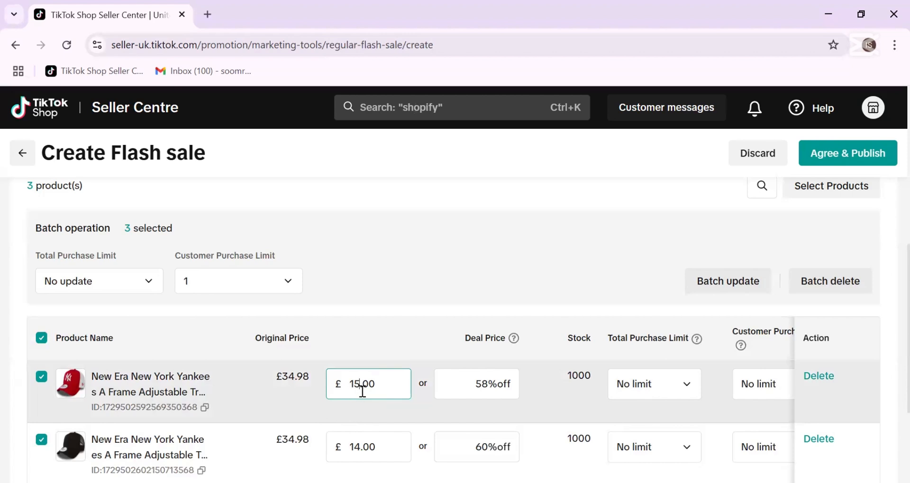
pyautogui.click(359, 393)
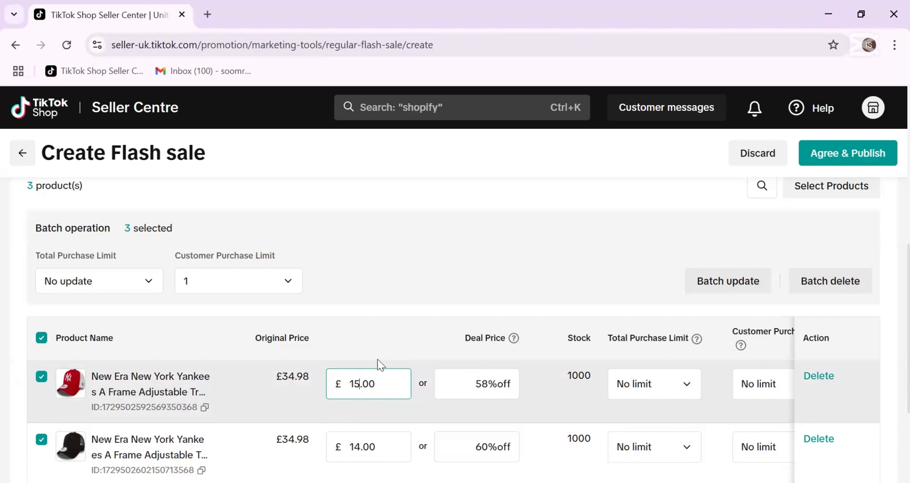
pyautogui.doubleClick(295, 376)
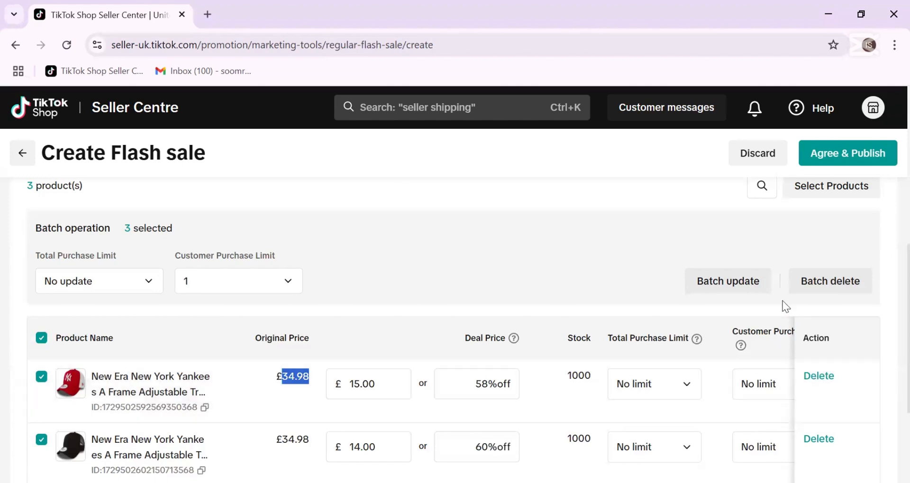
# - Apply the batch customer purchase limit of 1 to all three selected products and check it in each row
pyautogui.click(728, 284)
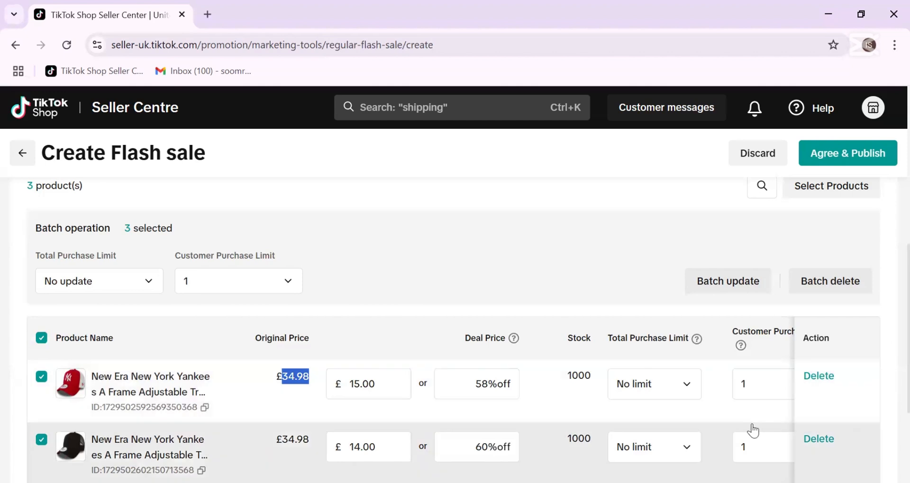
pyautogui.scroll(-3, 751, 430)
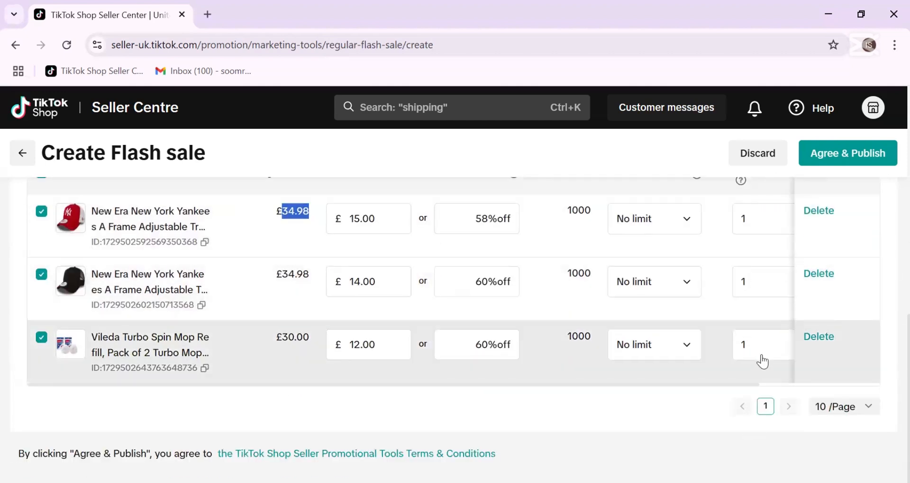
pyautogui.scroll(3, 689, 366)
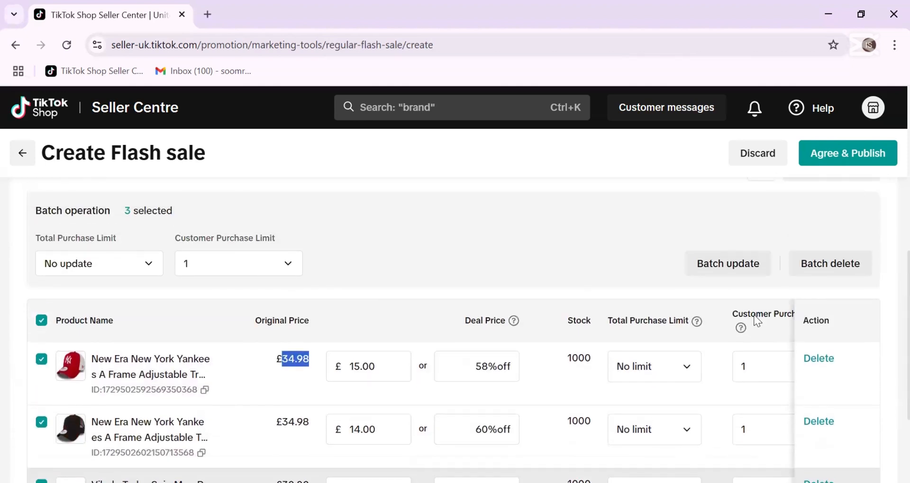
# - Set the Flash sale's start time to 16:25 on 07/05/2025
pyautogui.scroll(8, 603, 316)
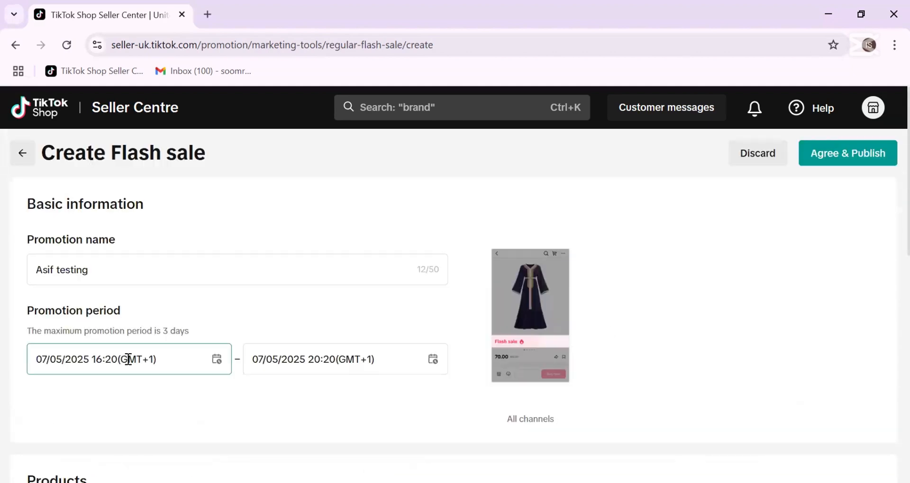
pyautogui.click(128, 359)
pyautogui.scroll(-5, 128, 443)
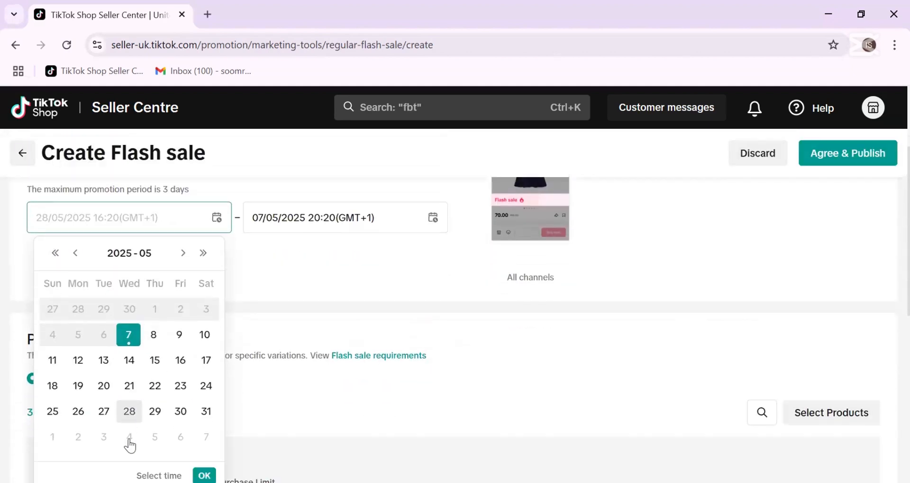
pyautogui.click(159, 393)
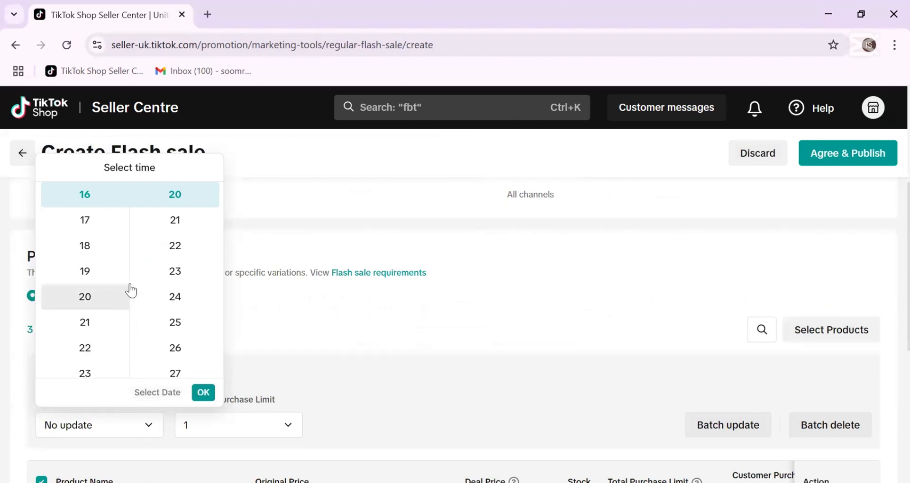
pyautogui.click(176, 321)
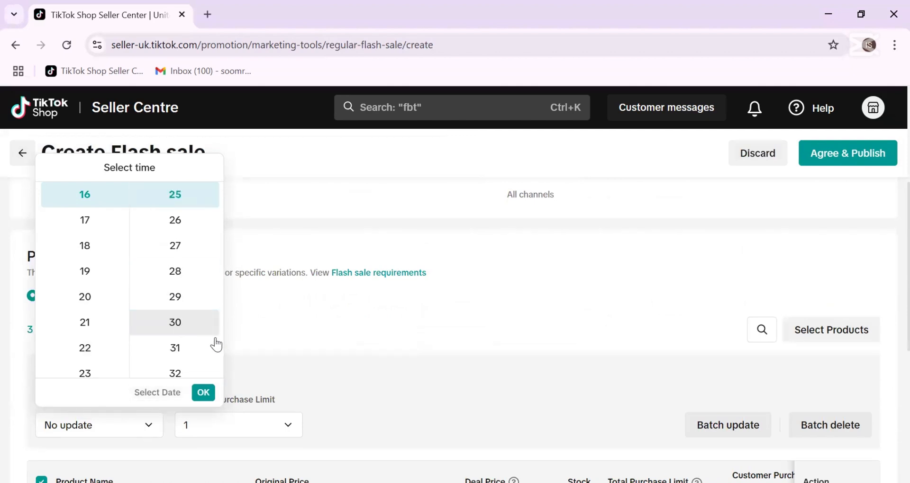
pyautogui.click(203, 393)
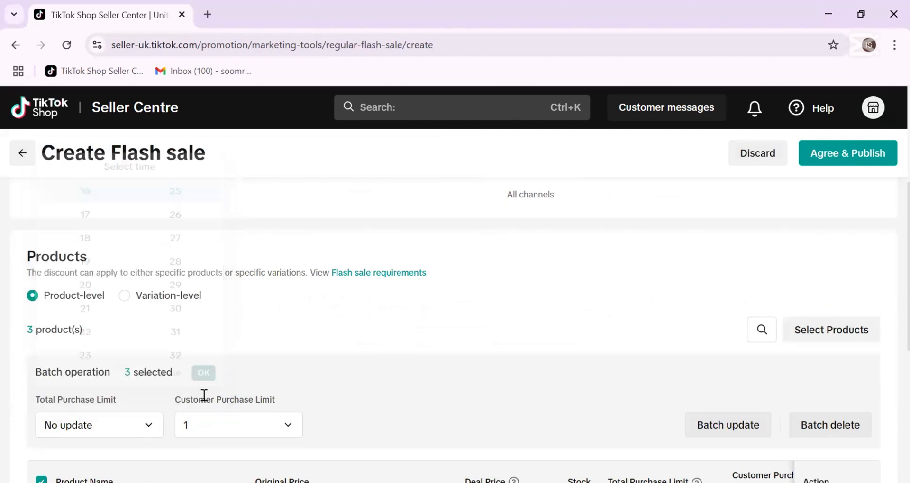
# - Agree to the terms, publish the Flash sale and dismiss the promotion editing guidelines
pyautogui.click(846, 157)
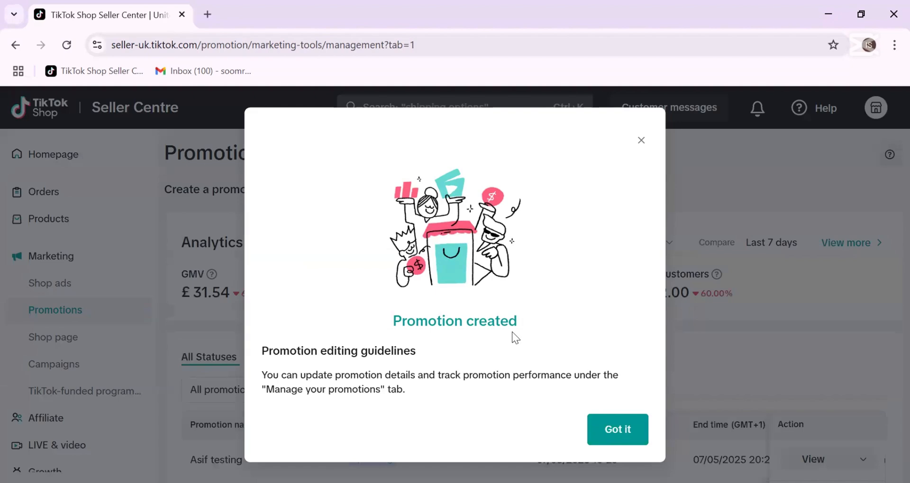
pyautogui.click(627, 433)
pyautogui.scroll(-3, 627, 430)
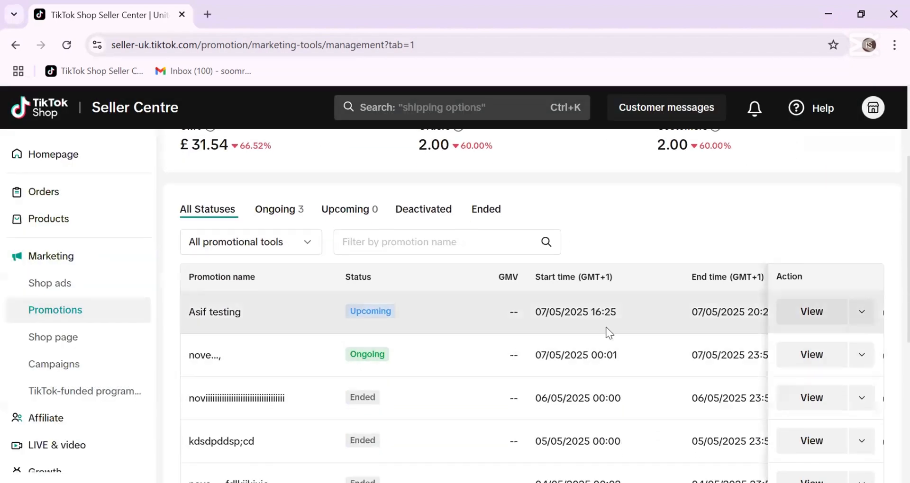
# - Duplicate the upcoming Flash sale from the promotions list and look over the products carried into the copy
pyautogui.hscroll(3, 606, 327)
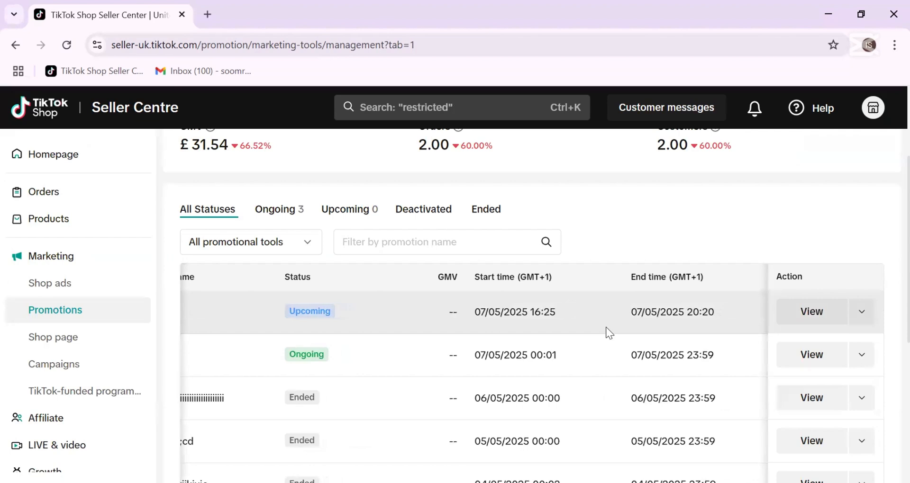
pyautogui.hscroll(2, 605, 328)
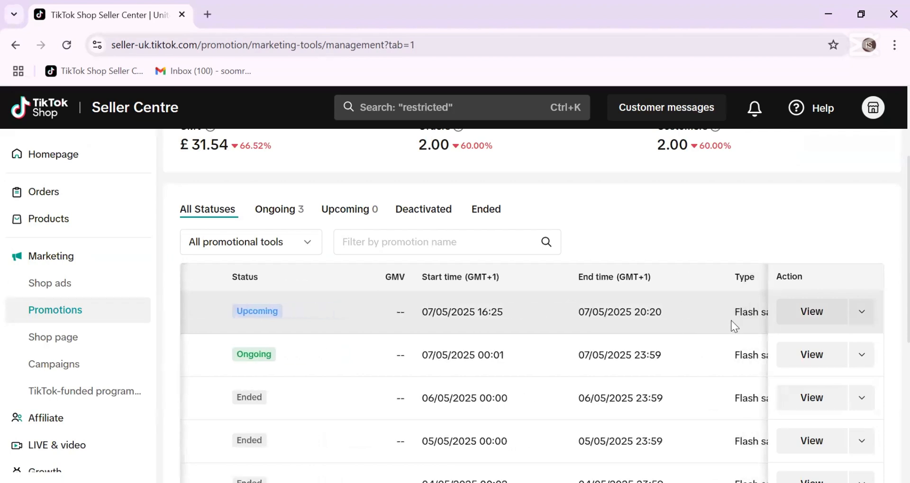
pyautogui.click(861, 315)
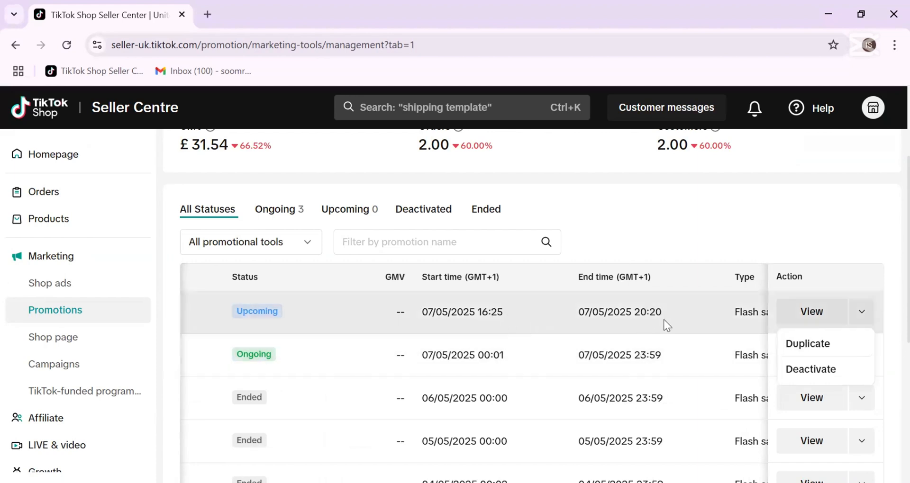
pyautogui.click(810, 349)
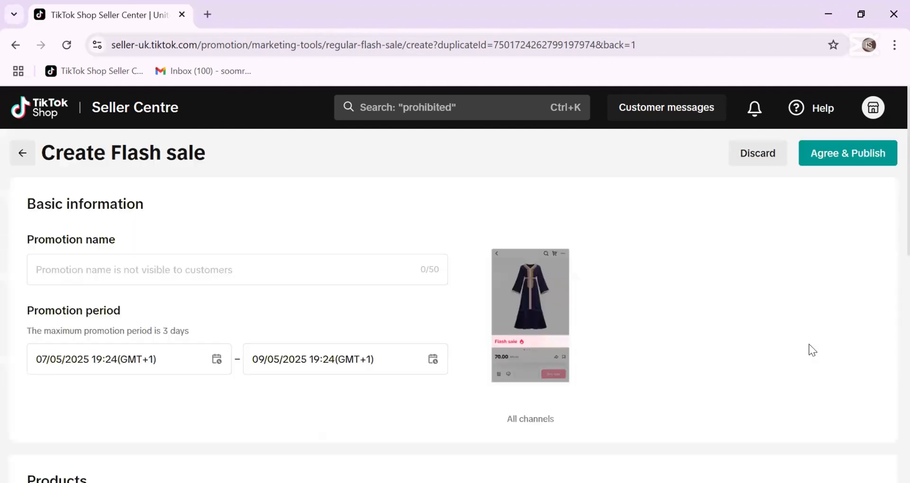
pyautogui.scroll(-8, 331, 355)
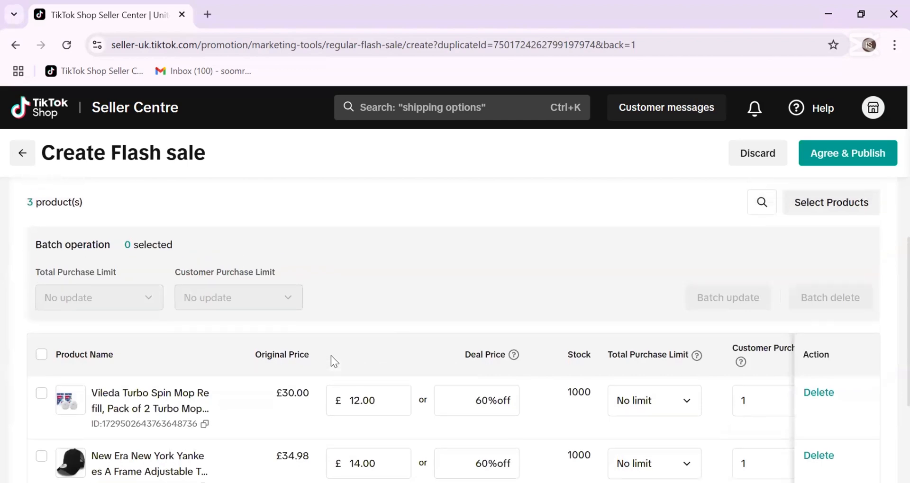
pyautogui.scroll(-3, 331, 356)
pyautogui.scroll(8, 331, 360)
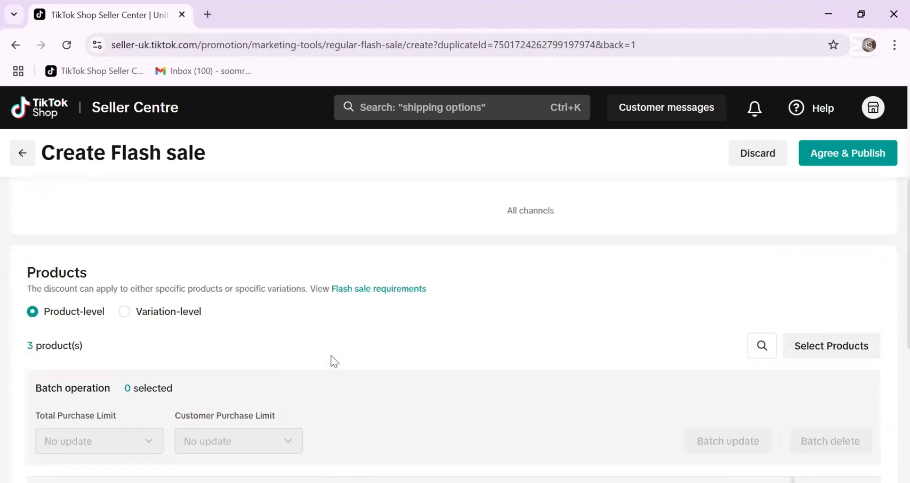
# - Name the duplicated promotion with the seller's first name followed by "test 2"
pyautogui.click(136, 182)
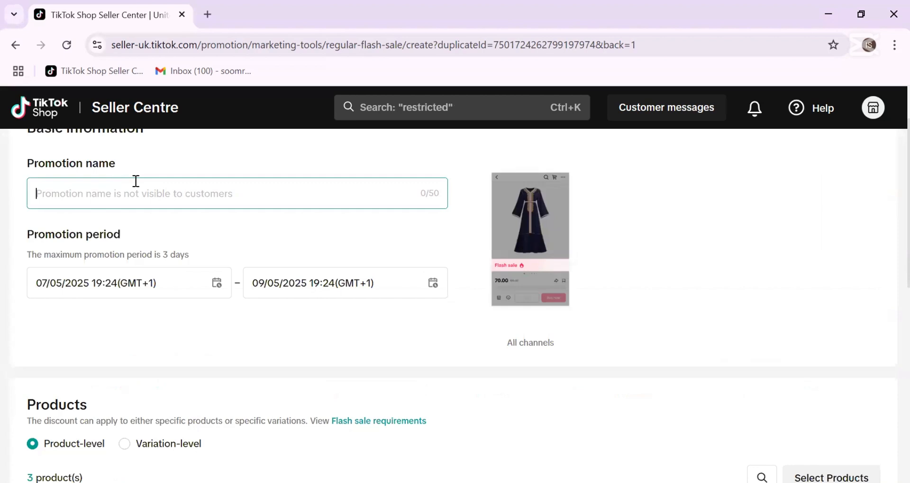
pyautogui.write('asif te')
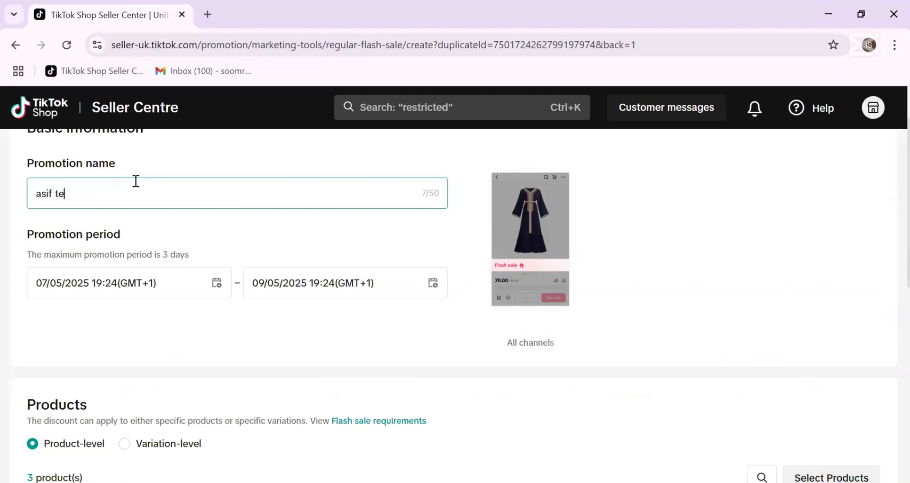
pyautogui.write('st 2')
# - Set the duplicated Flash sale's start time to 20:25 on 07/05/2025
pyautogui.click(113, 288)
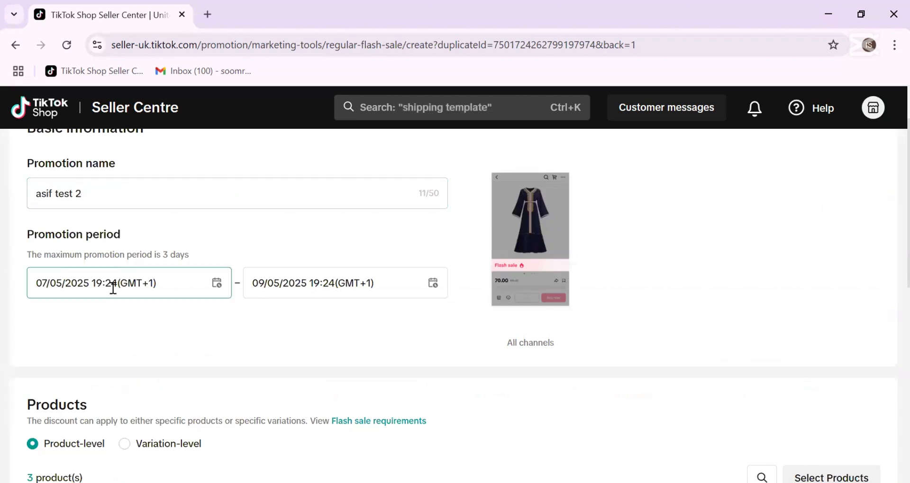
pyautogui.scroll(-3, 114, 289)
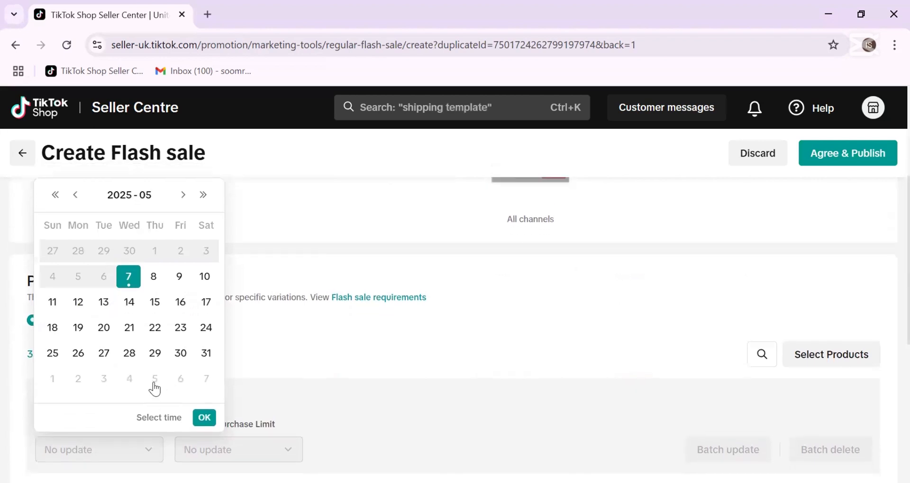
pyautogui.click(160, 418)
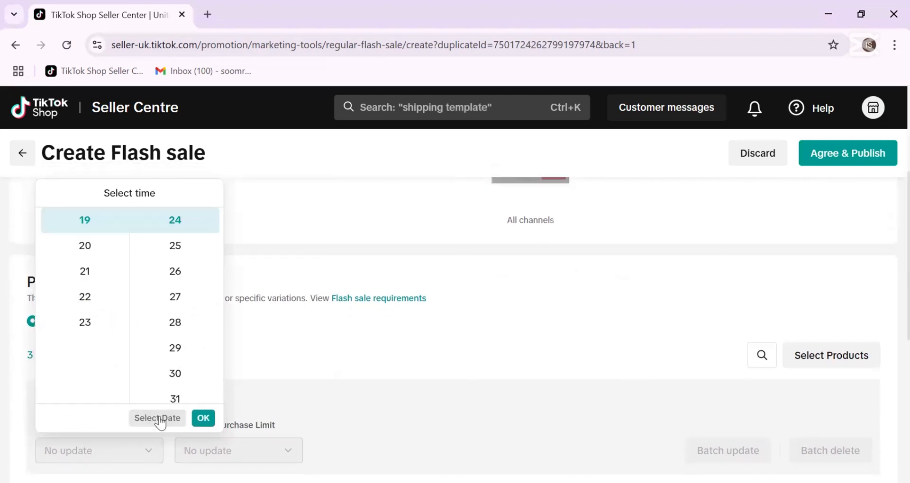
pyautogui.click(86, 254)
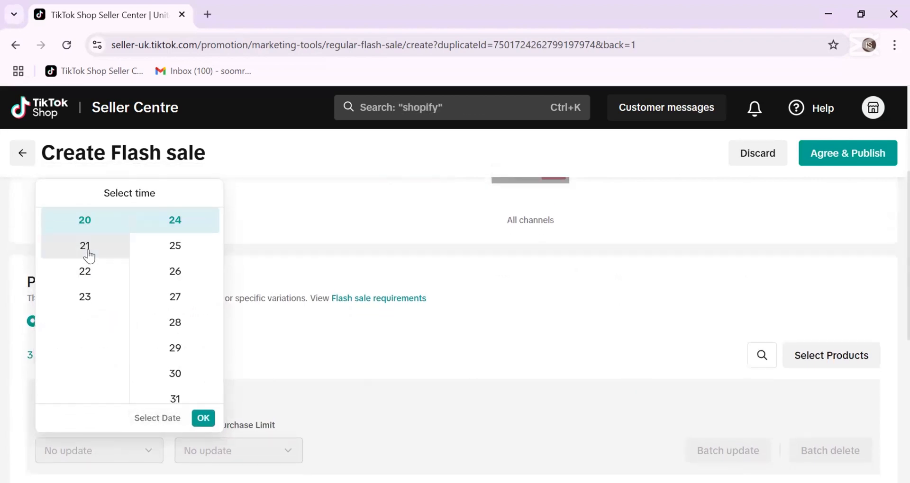
pyautogui.click(175, 254)
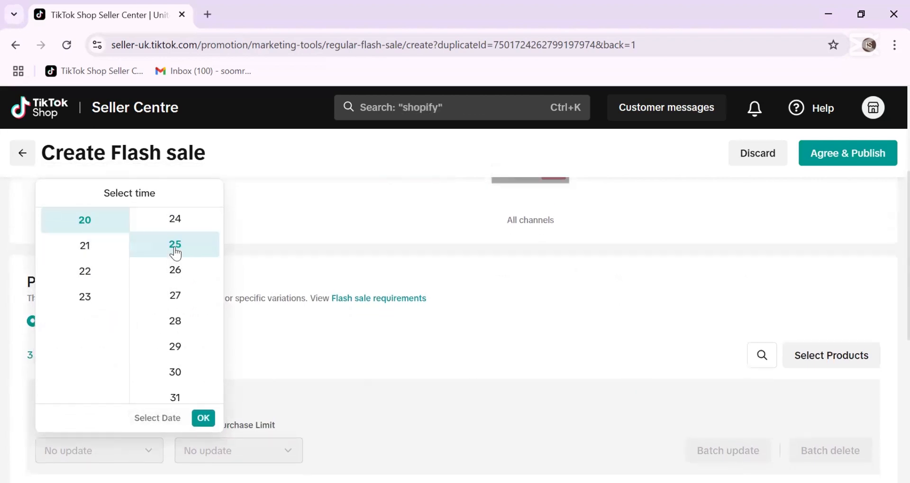
pyautogui.click(202, 418)
pyautogui.scroll(4, 339, 331)
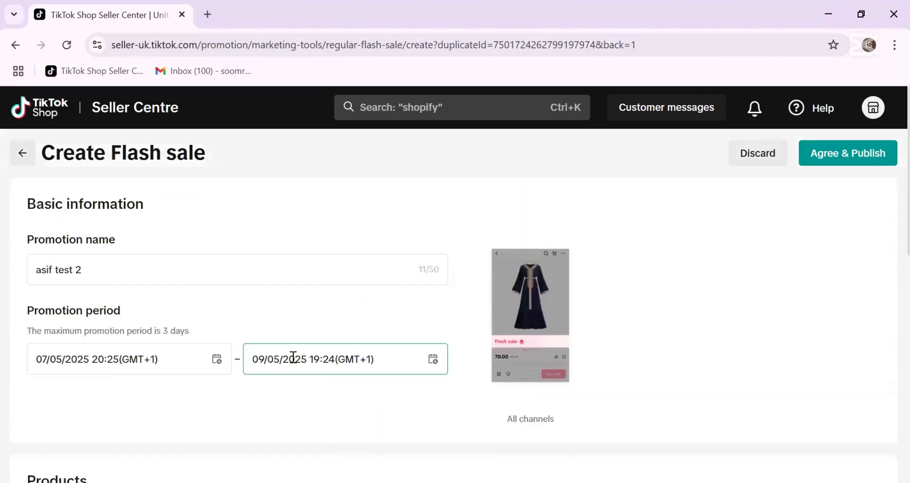
pyautogui.click(293, 358)
pyautogui.scroll(-3, 331, 380)
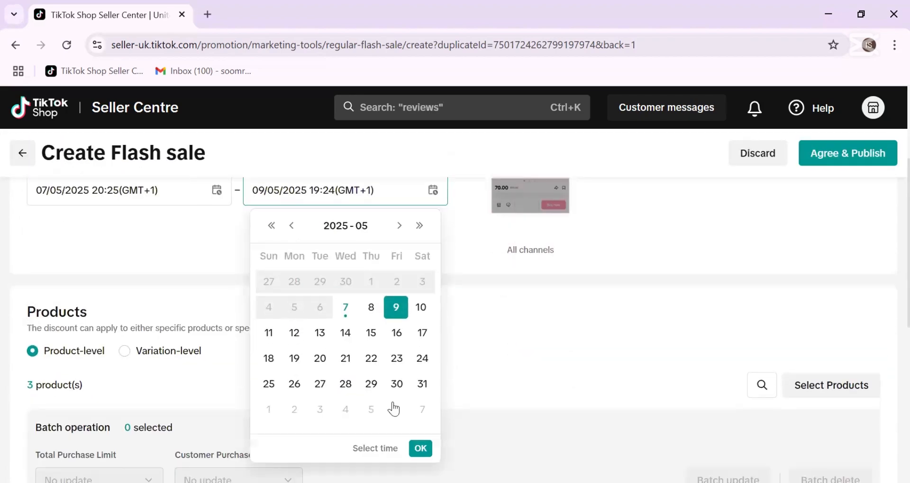
pyautogui.click(377, 448)
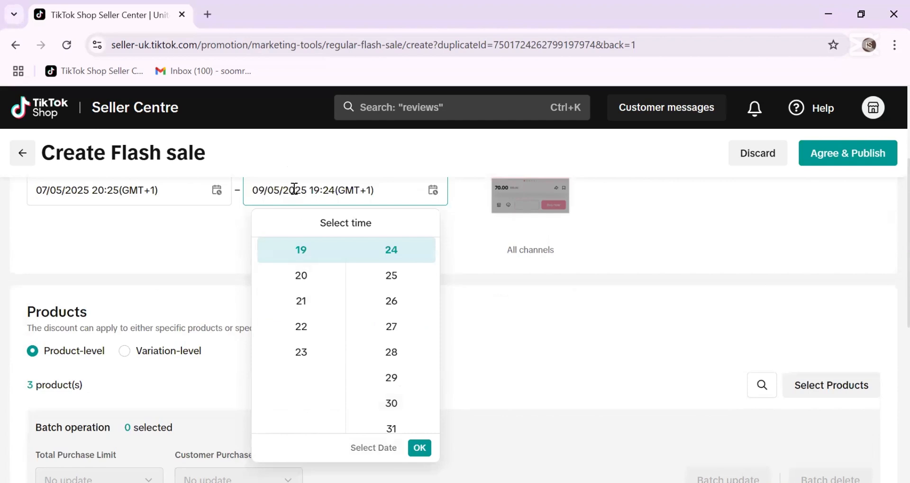
pyautogui.click(481, 355)
# - Set the duplicated Flash sale's end time to 23:59 on 07/05/2025
pyautogui.click(322, 197)
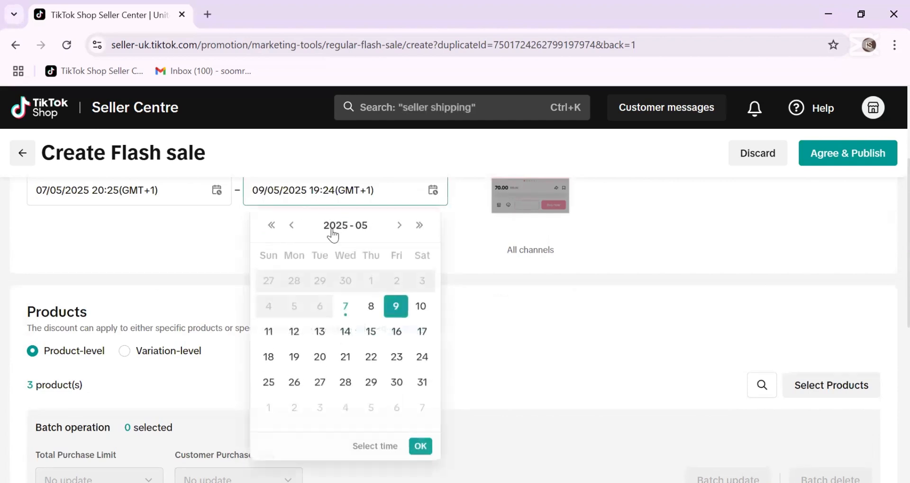
pyautogui.click(349, 311)
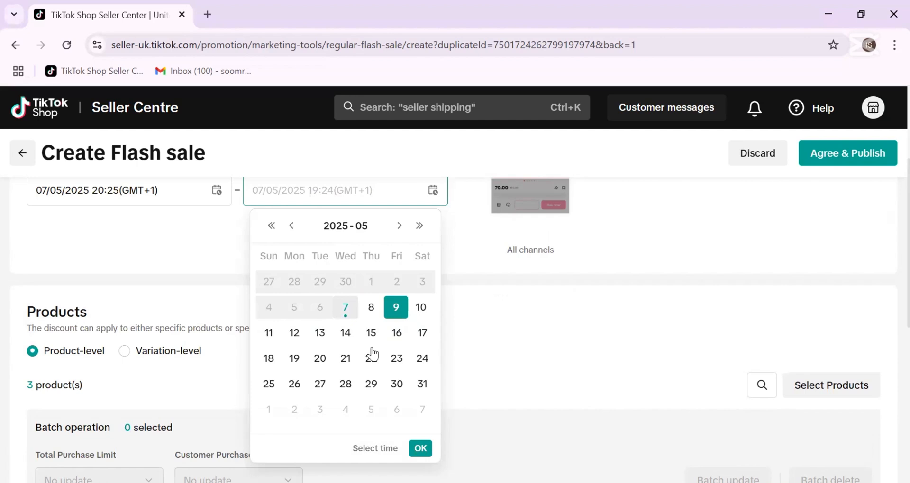
pyautogui.click(379, 451)
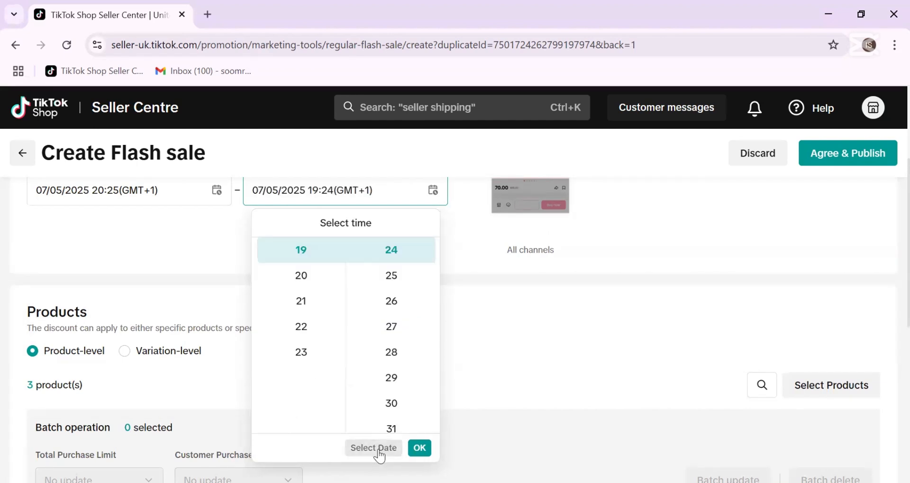
pyautogui.click(301, 353)
pyautogui.scroll(-5, 382, 360)
pyautogui.scroll(-3, 382, 365)
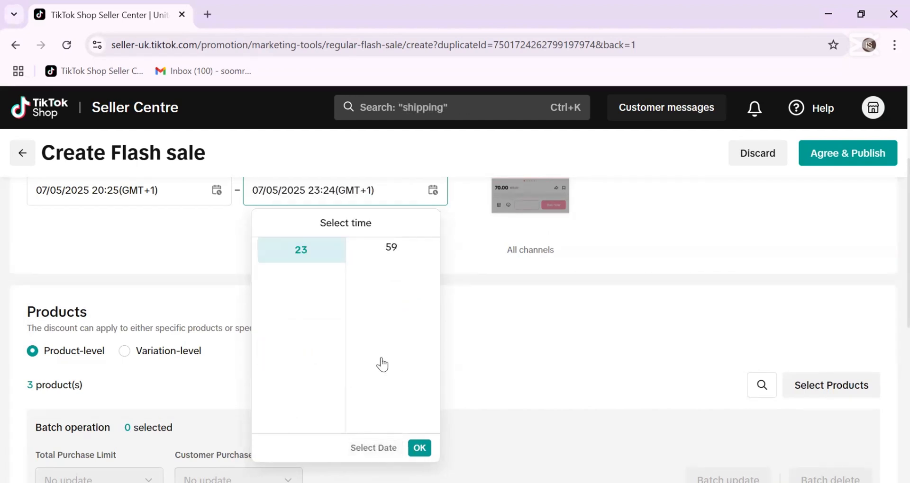
pyautogui.click(390, 250)
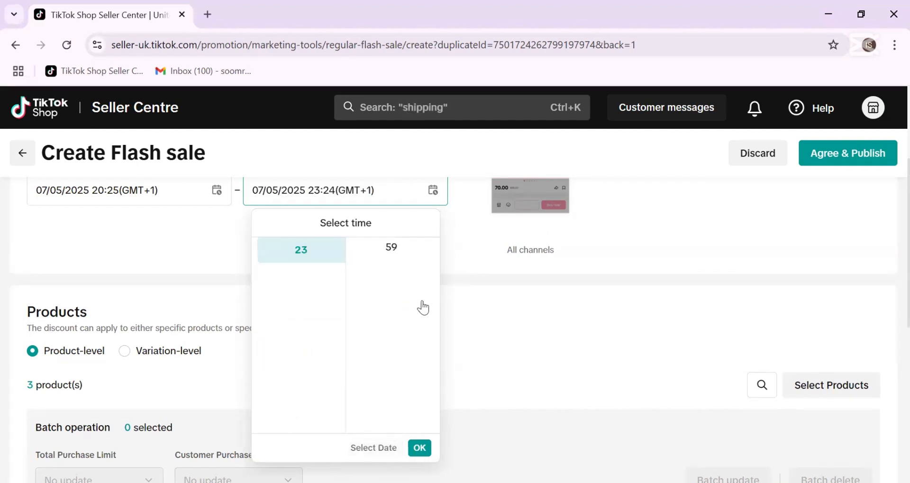
pyautogui.click(419, 447)
# - Review the duplicated Flash sale's name, promotion period, product deal prices, discounts and purchase limits before publishing
pyautogui.scroll(-6, 279, 386)
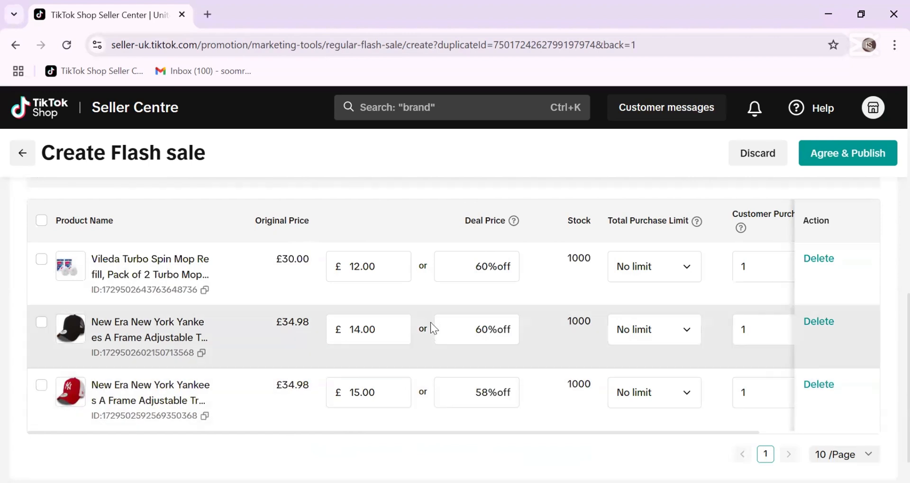
pyautogui.click(487, 342)
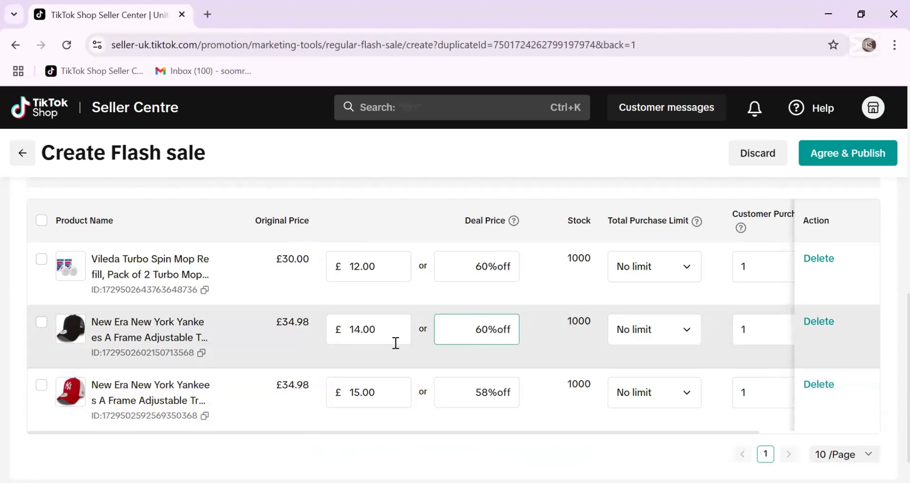
pyautogui.scroll(7, 394, 342)
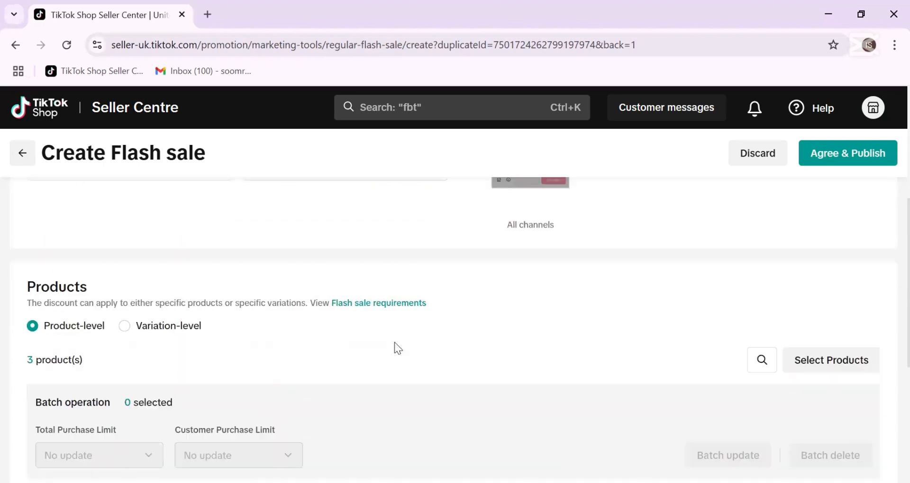
pyautogui.scroll(-3, 395, 343)
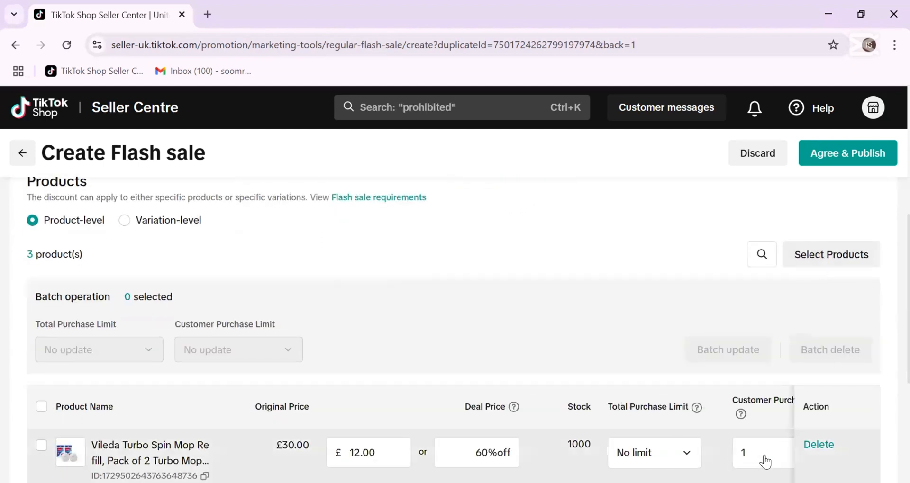
pyautogui.scroll(-4, 754, 437)
pyautogui.scroll(-1, 757, 440)
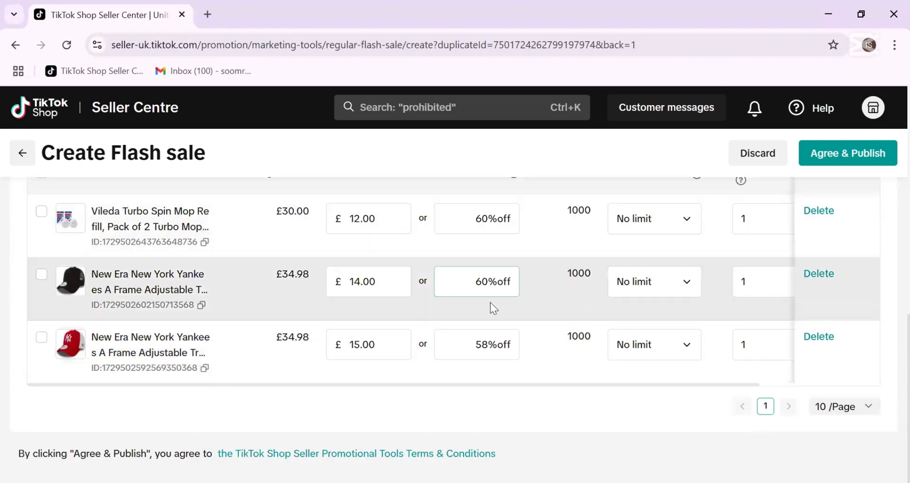
pyautogui.scroll(3, 505, 356)
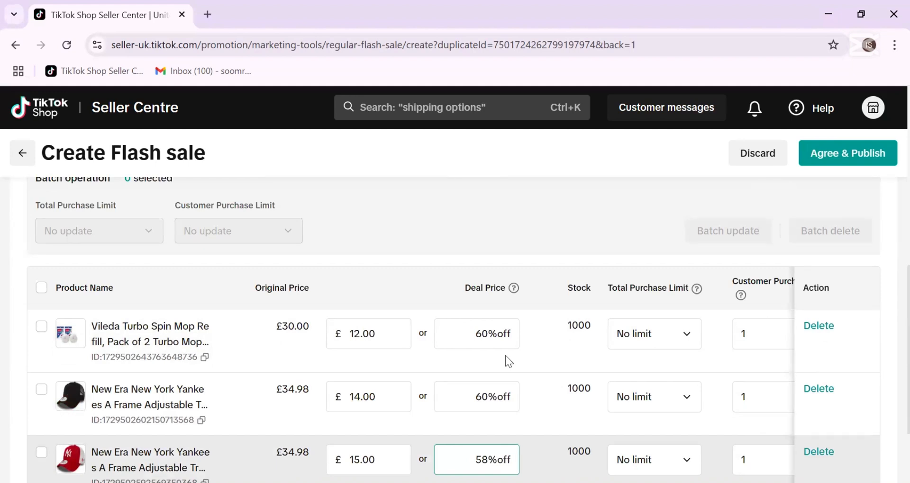
pyautogui.scroll(1, 411, 344)
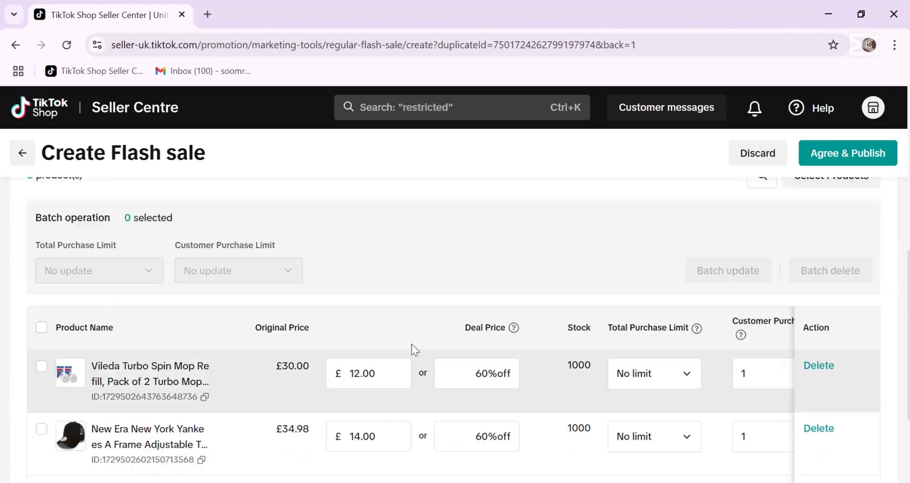
pyautogui.scroll(4, 412, 344)
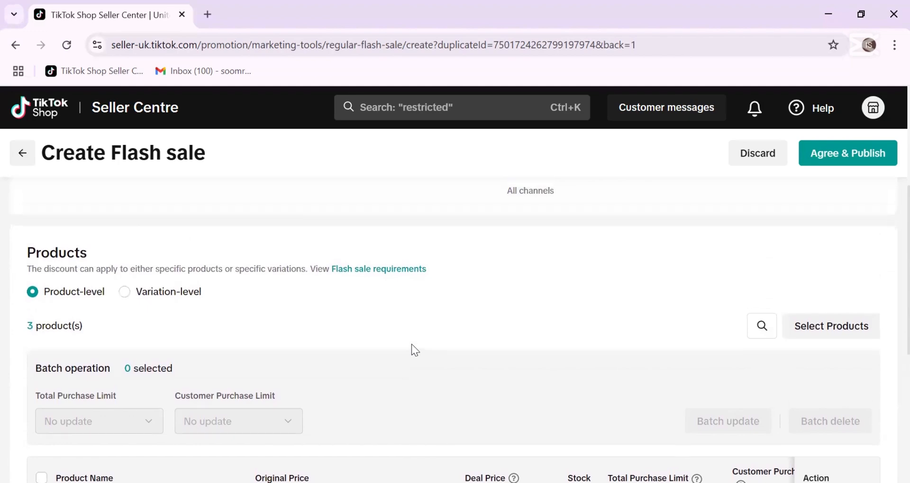
pyautogui.scroll(3, 412, 351)
pyautogui.scroll(-2, 411, 351)
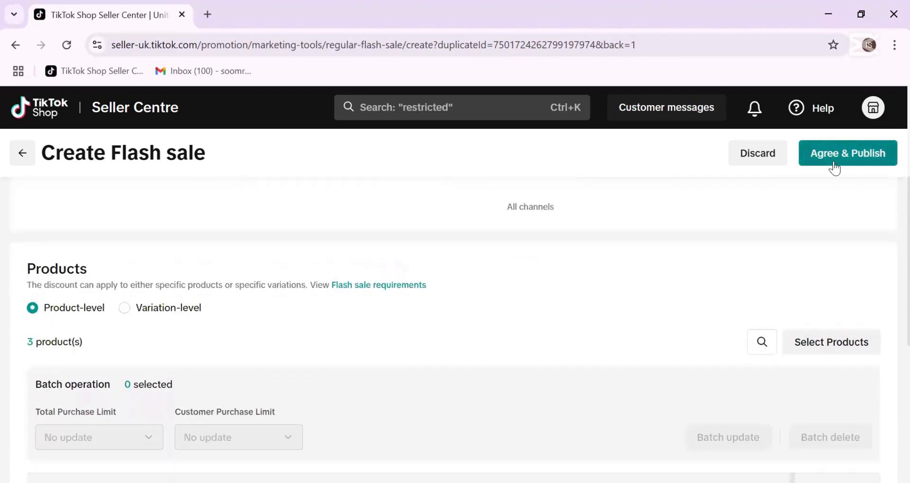
pyautogui.scroll(4, 424, 362)
pyautogui.scroll(-3, 424, 362)
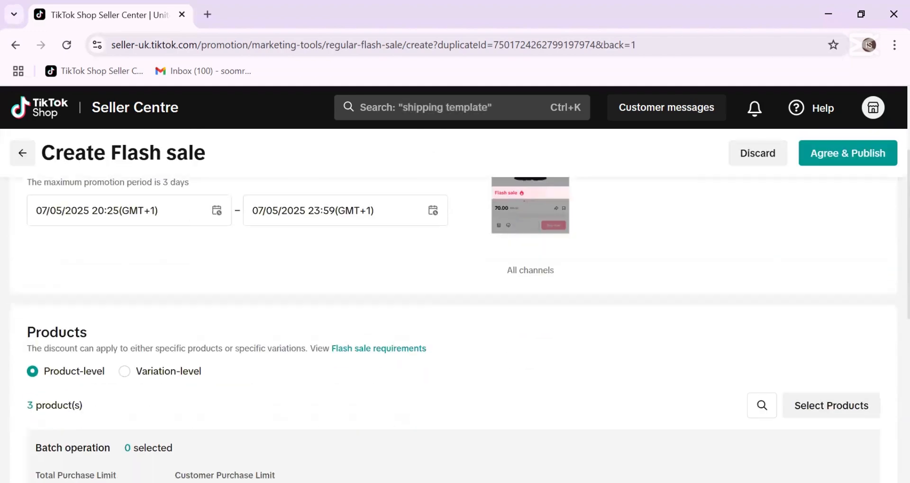
pyautogui.scroll(3, 295, 436)
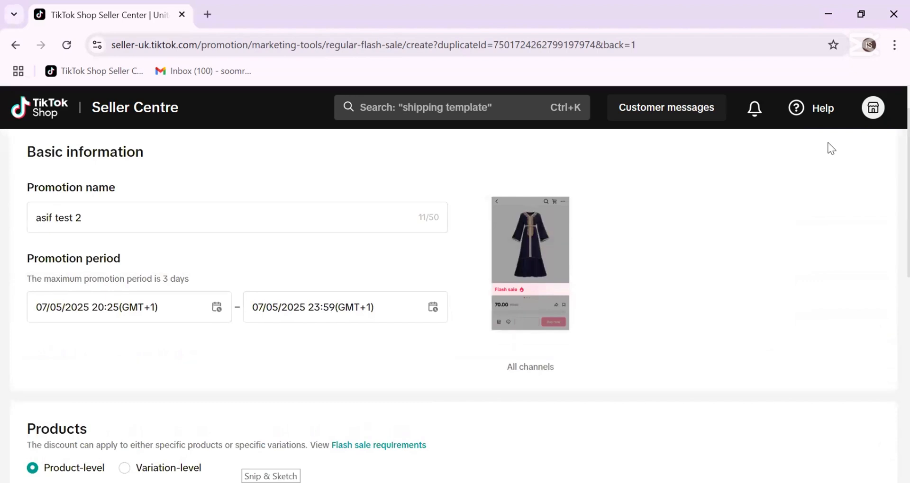
pyautogui.scroll(-3, 506, 346)
pyautogui.scroll(-5, 502, 342)
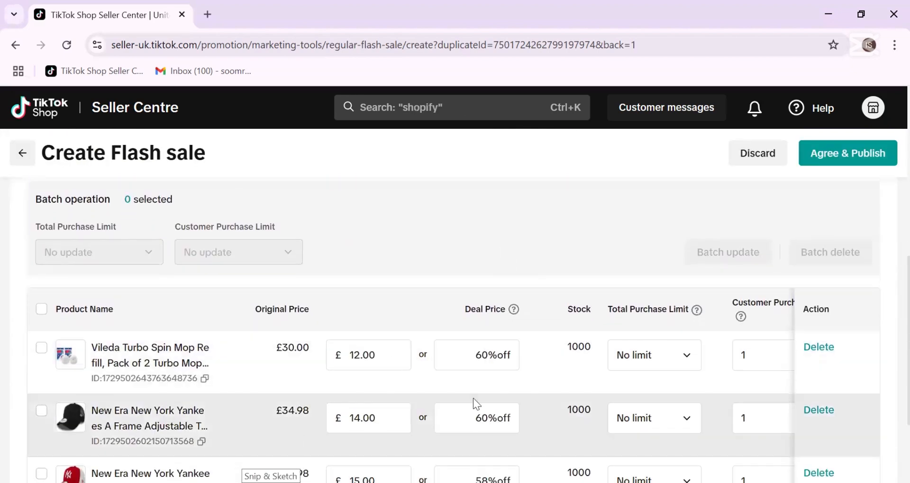
pyautogui.click(347, 422)
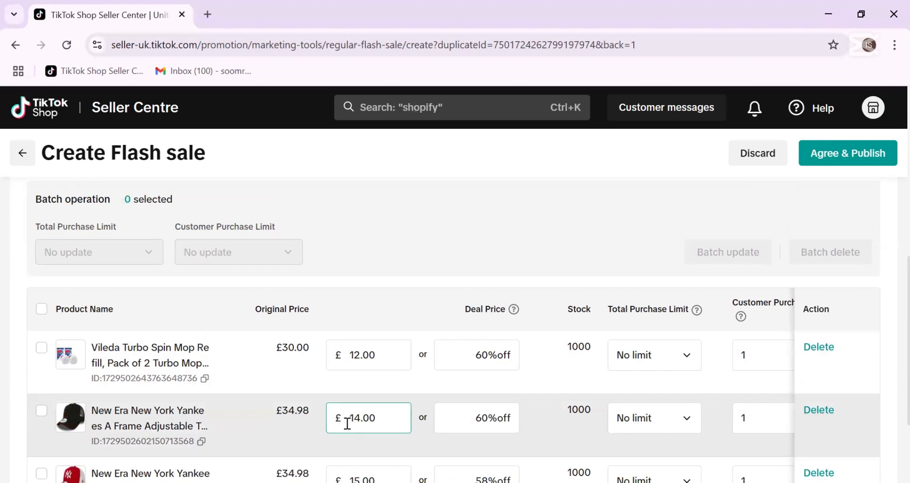
pyautogui.scroll(-3, 337, 379)
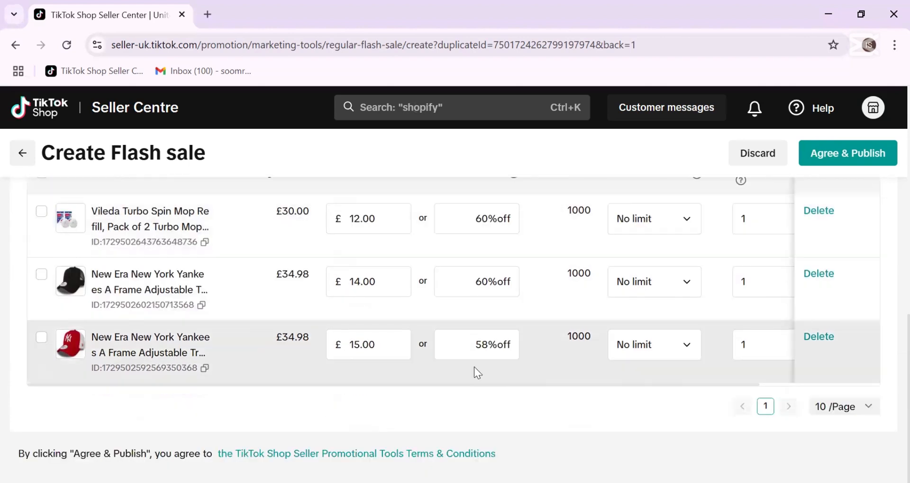
pyautogui.click(858, 411)
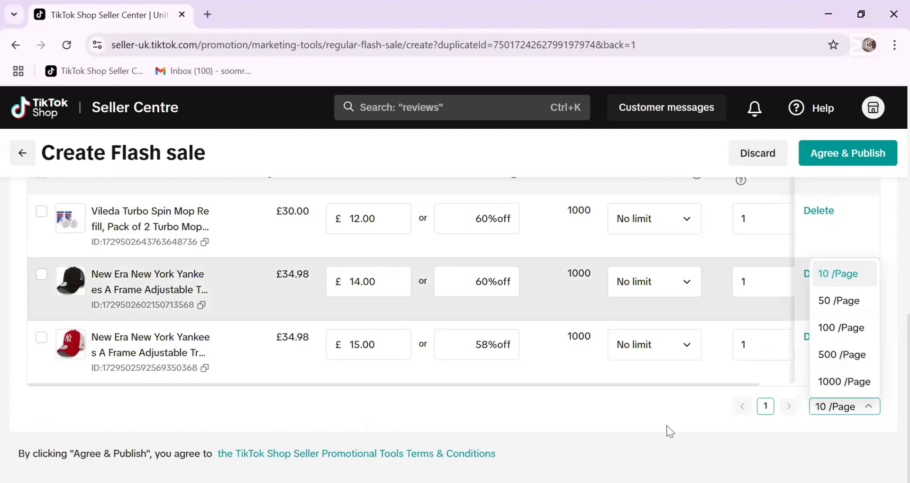
pyautogui.click(654, 451)
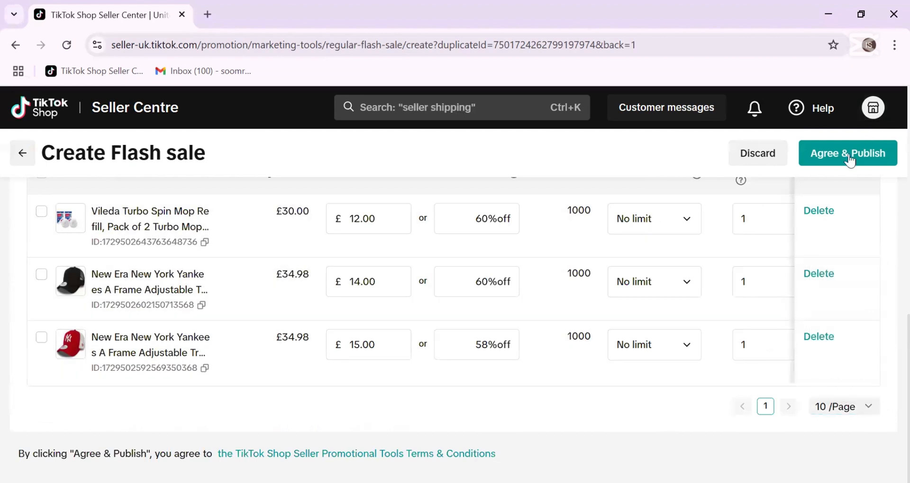
# - Agree to the terms and publish the duplicated Flash sale, and check its status and period in the promotions list
pyautogui.click(839, 157)
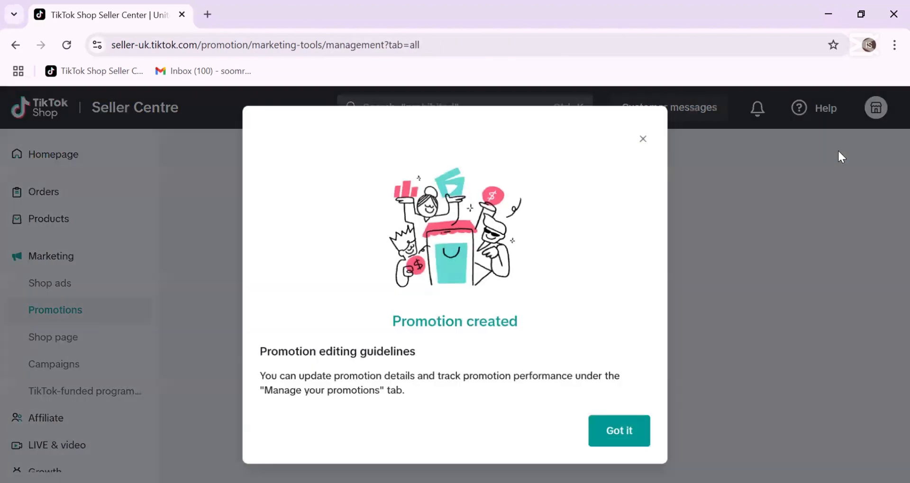
pyautogui.click(624, 430)
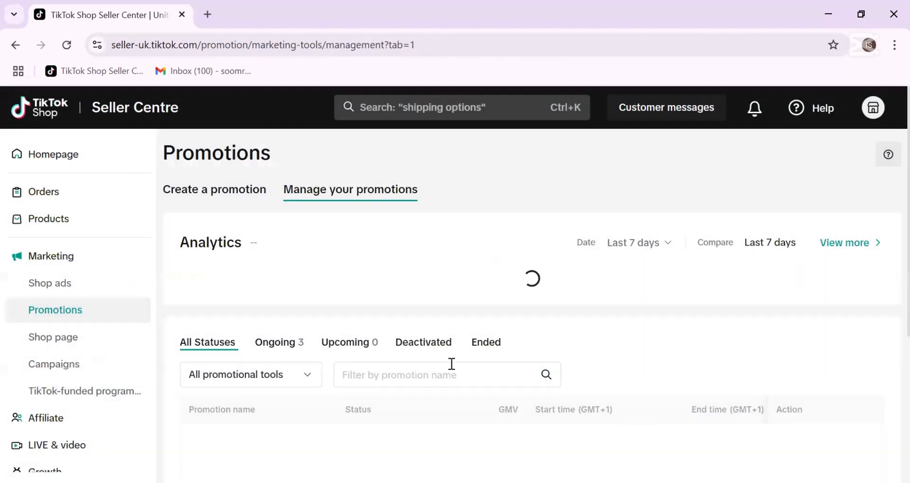
pyautogui.scroll(-3, 513, 353)
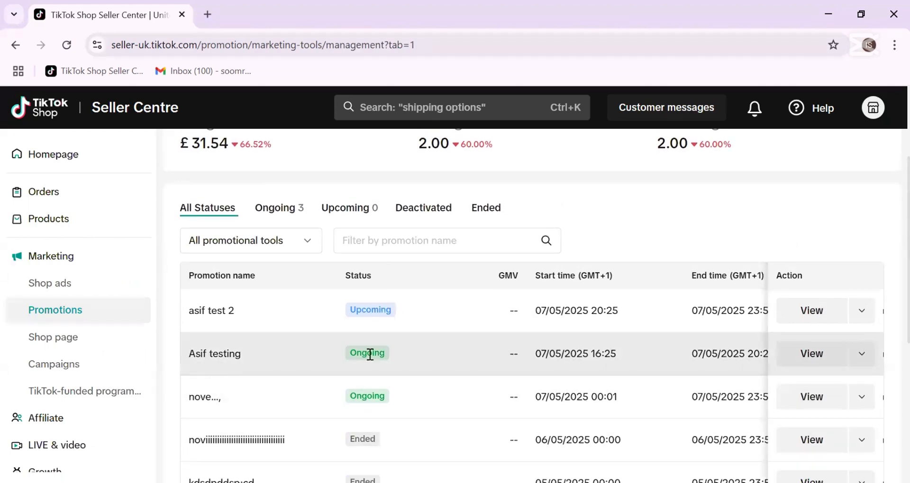
pyautogui.hscroll(3, 693, 354)
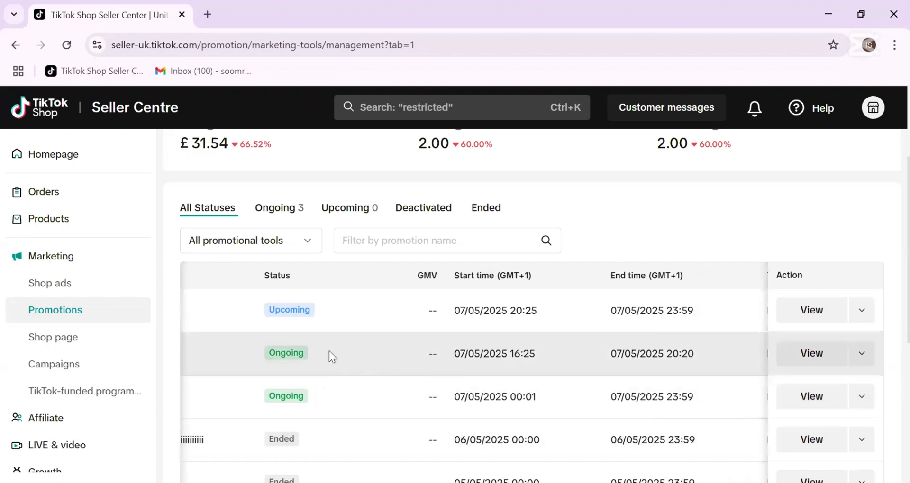
pyautogui.hscroll(-3, 267, 356)
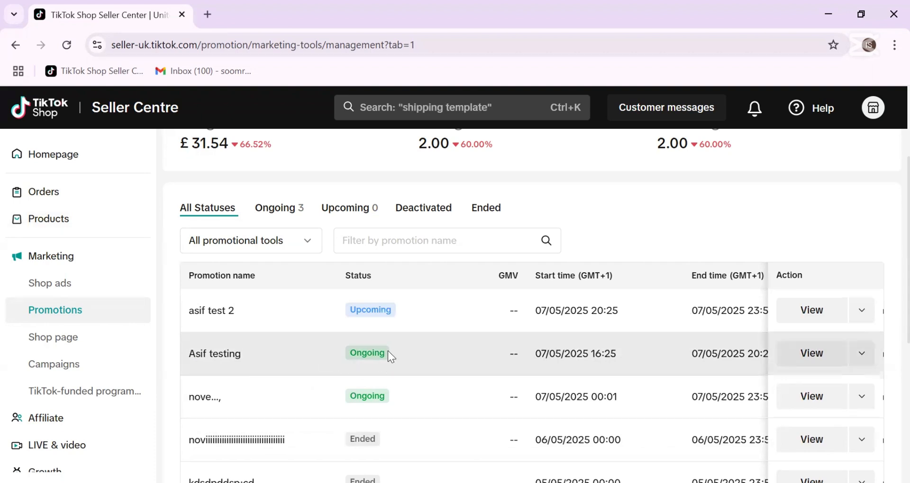
# - Open the product management list and examine the sale prices under the retail prices and the promotion behind the mop refill's price
pyautogui.scroll(1, 571, 315)
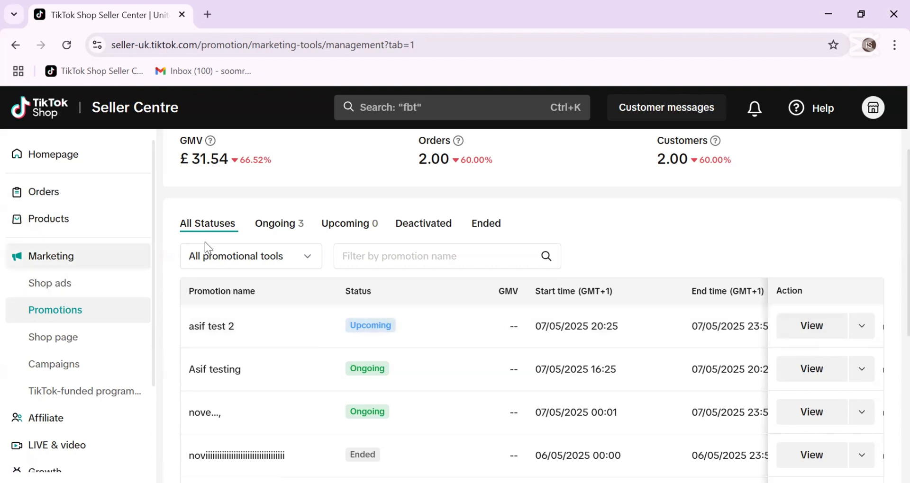
pyautogui.scroll(3, 177, 268)
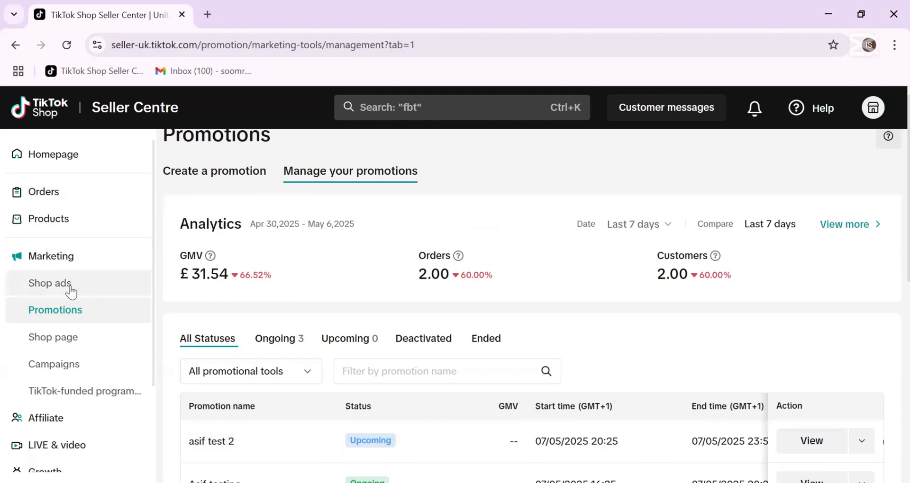
pyautogui.click(50, 223)
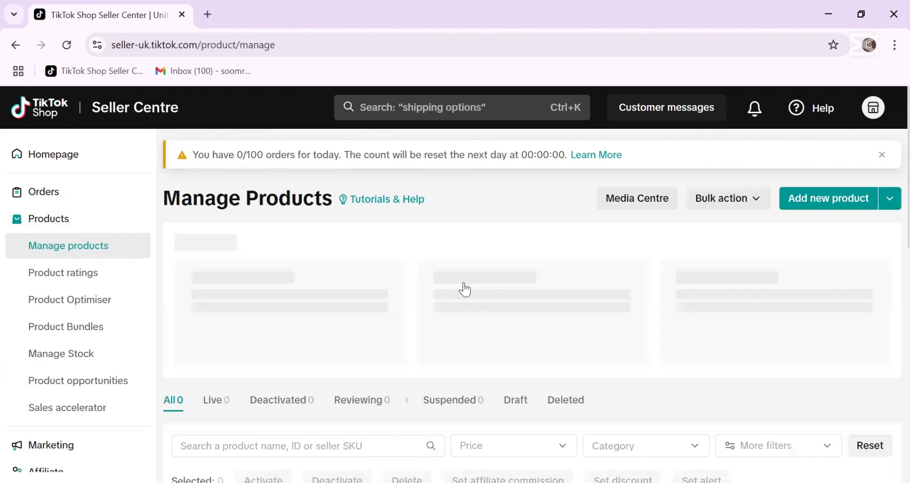
pyautogui.scroll(-5, 464, 289)
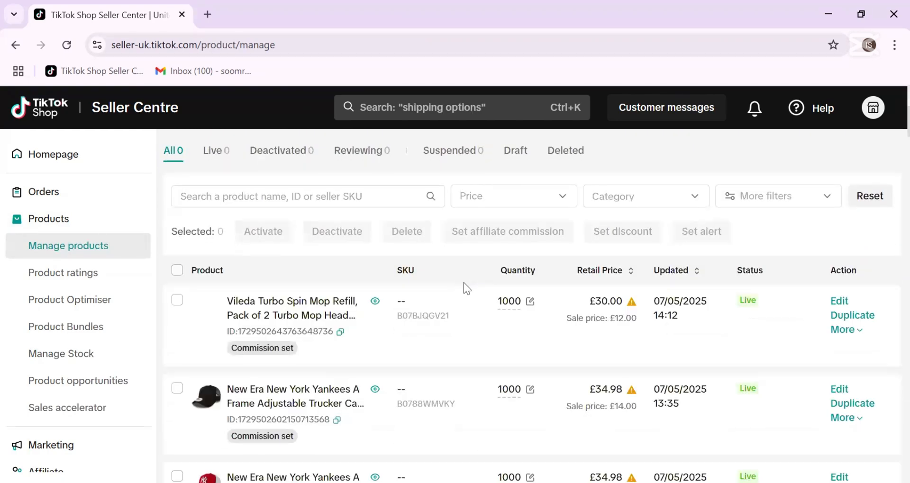
pyautogui.scroll(-1, 464, 284)
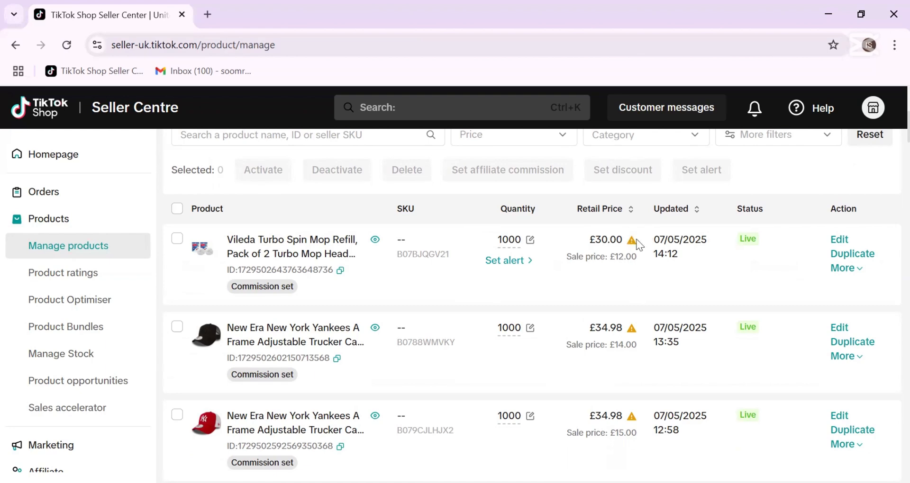
pyautogui.moveTo(574, 266)
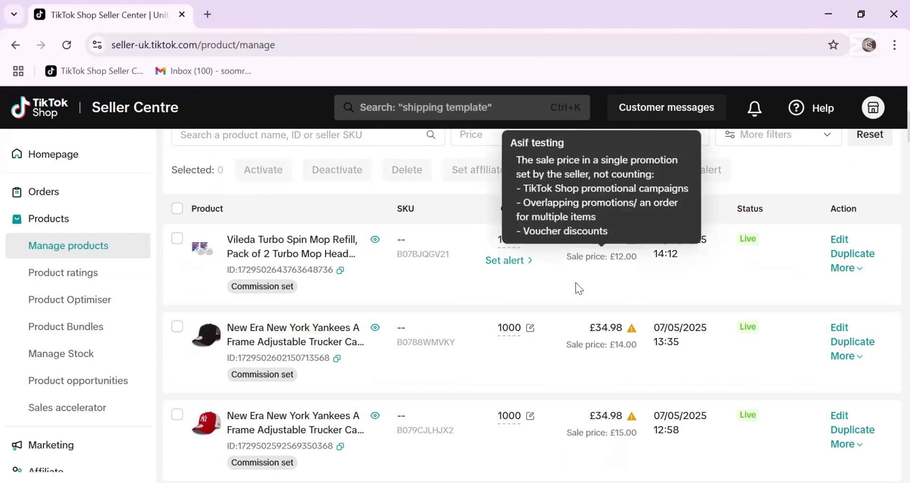
pyautogui.scroll(-8, 557, 358)
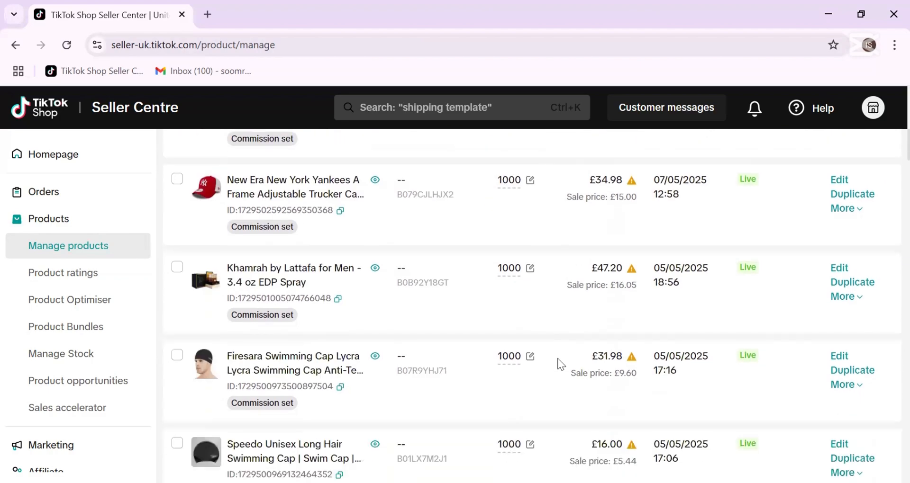
pyautogui.scroll(-15, 557, 358)
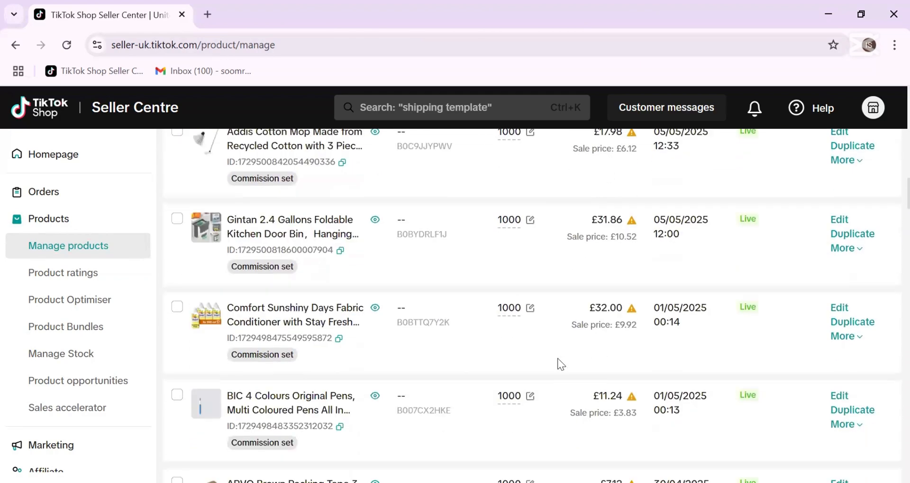
pyautogui.scroll(-20, 557, 358)
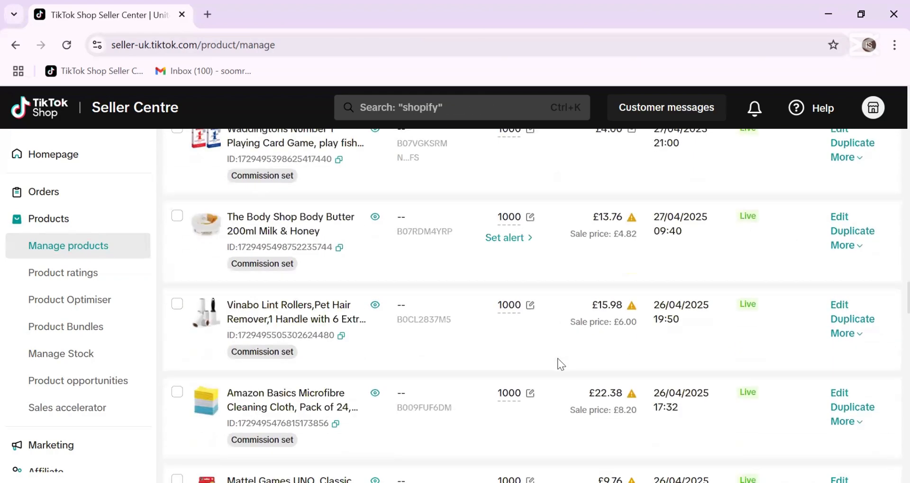
# - Leave the product list and open the marketing Campaigns page
pyautogui.scroll(2, 603, 280)
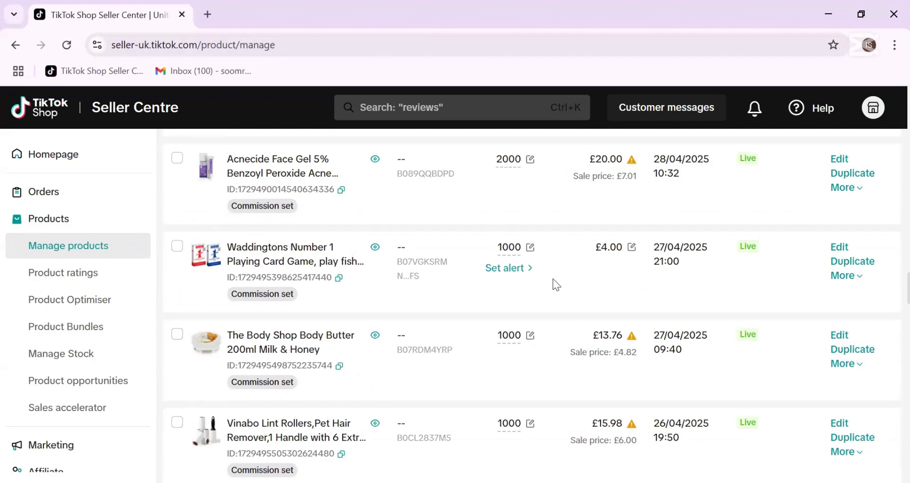
pyautogui.scroll(15, 554, 283)
pyautogui.scroll(10, 553, 282)
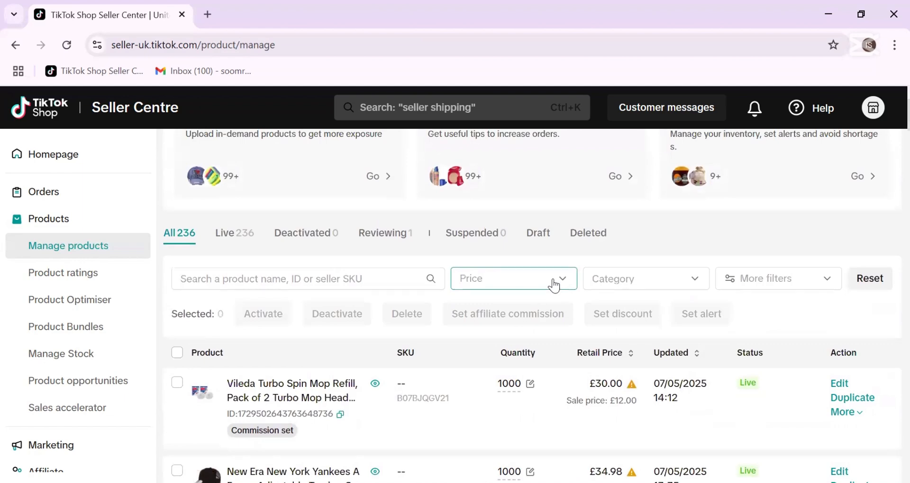
pyautogui.scroll(3, 553, 284)
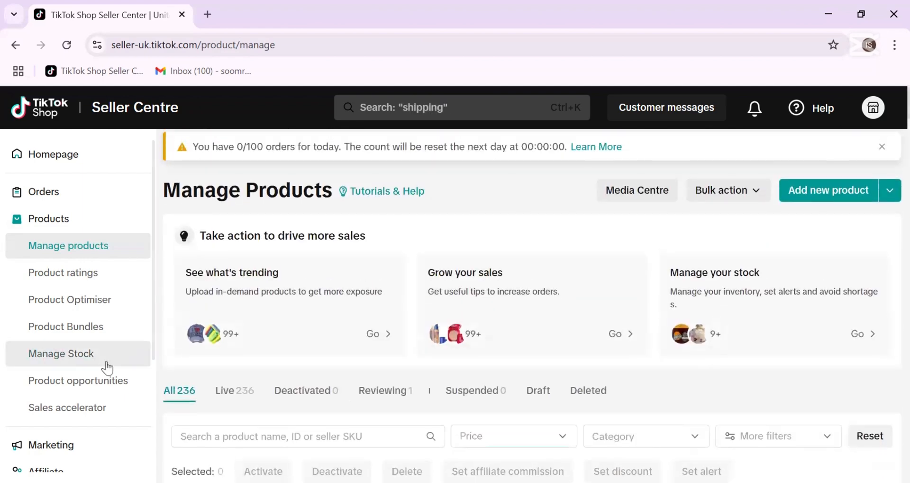
pyautogui.scroll(-3, 79, 395)
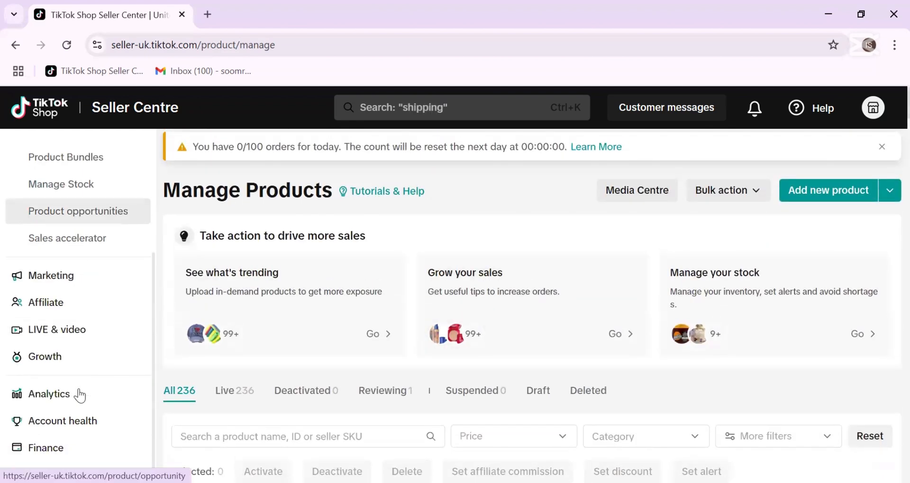
pyautogui.click(58, 276)
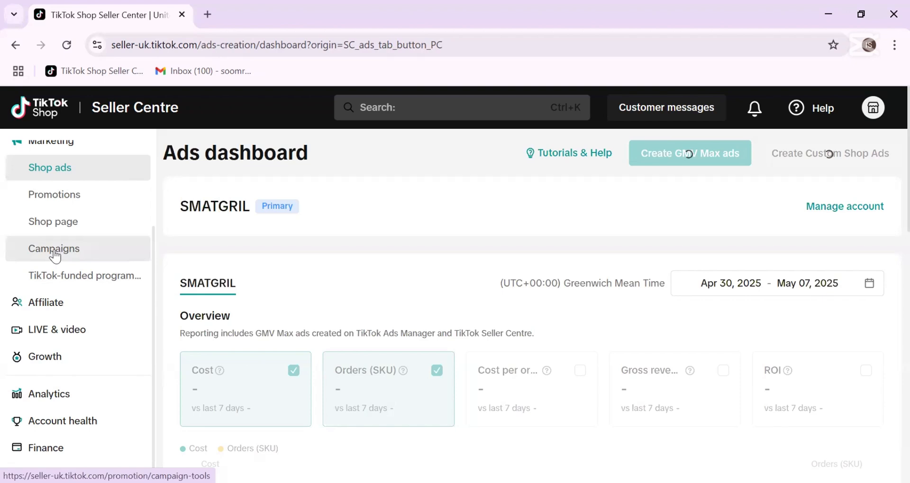
pyautogui.click(54, 255)
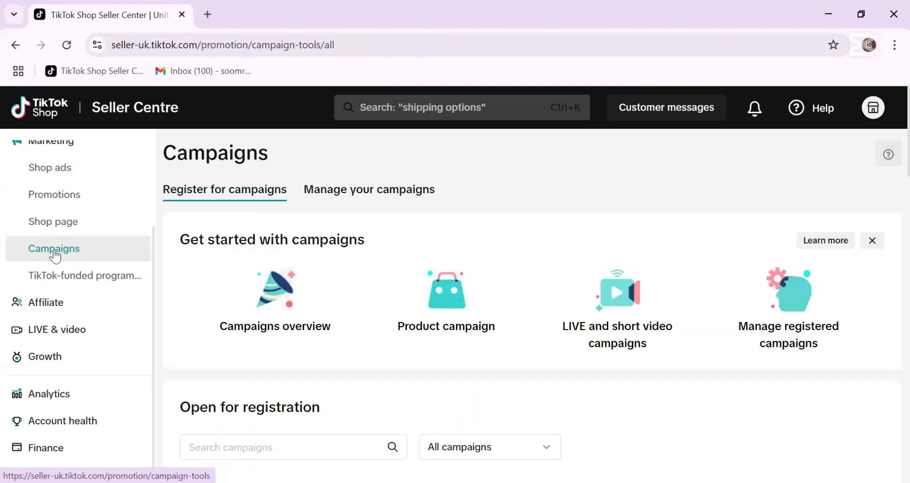
# - Look over the Campaigns page and check the Deal Drop (May) and Summer Sale dates in the campaign calendar
pyautogui.scroll(-5, 479, 230)
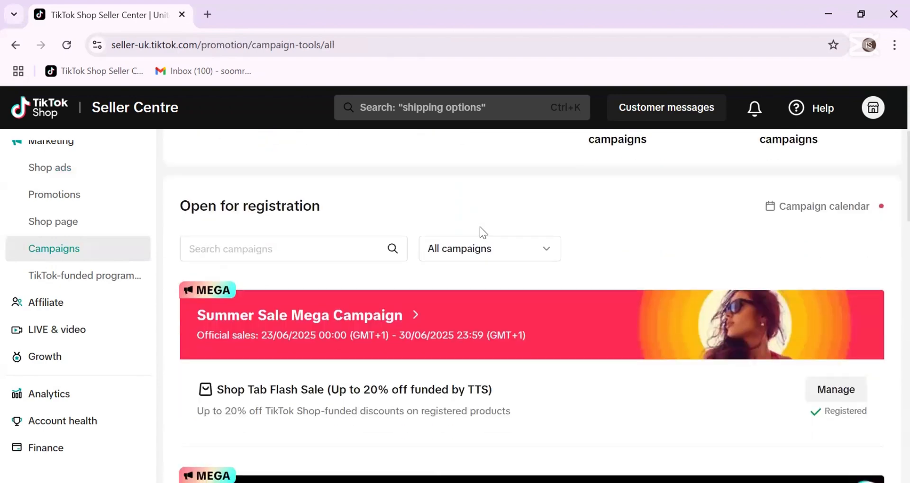
pyautogui.scroll(-5, 479, 229)
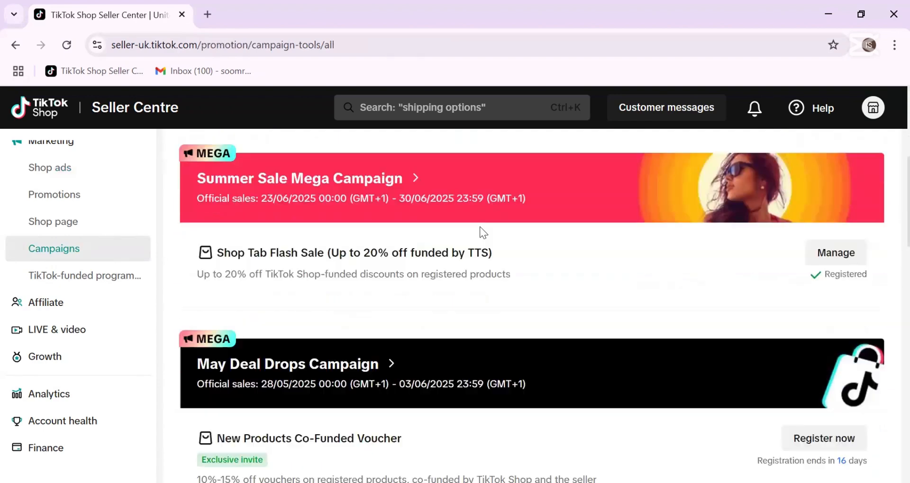
pyautogui.scroll(10, 480, 233)
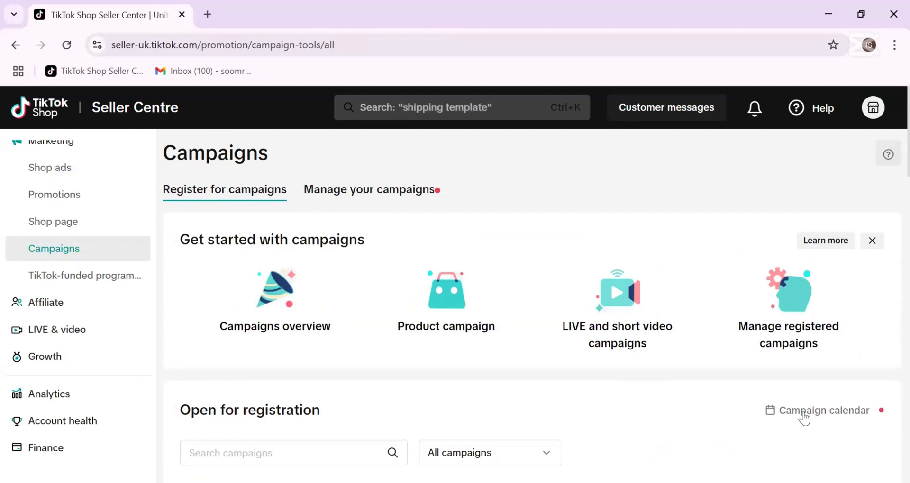
pyautogui.click(826, 415)
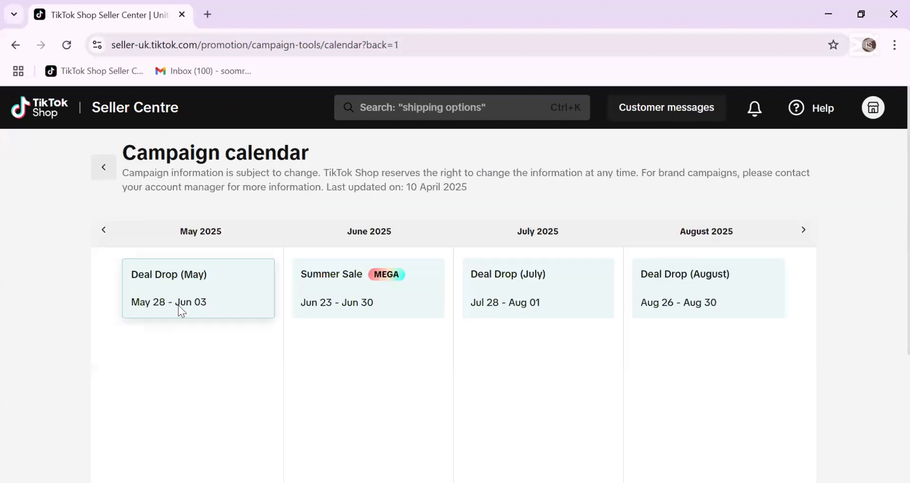
pyautogui.click(161, 288)
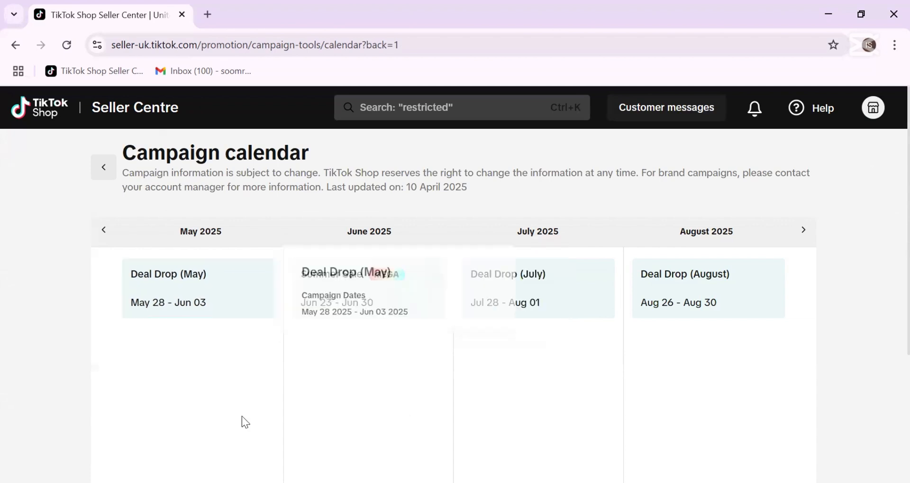
pyautogui.moveTo(327, 311)
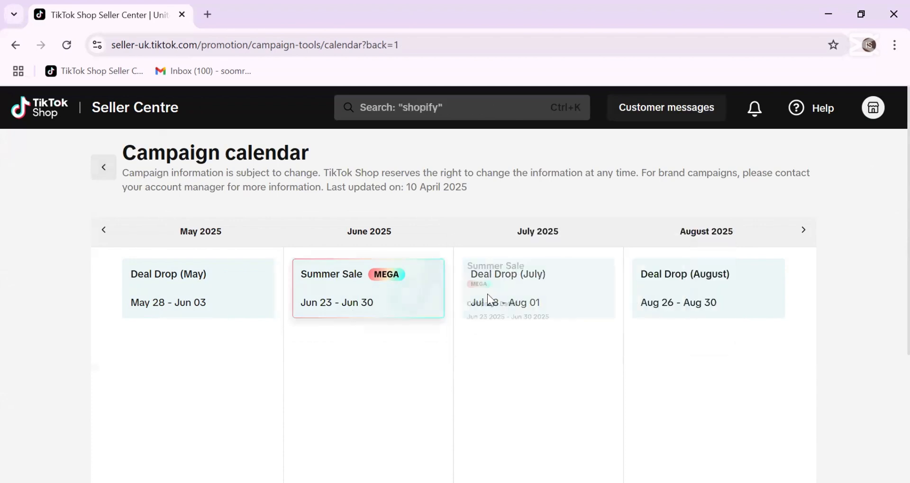
pyautogui.click(105, 172)
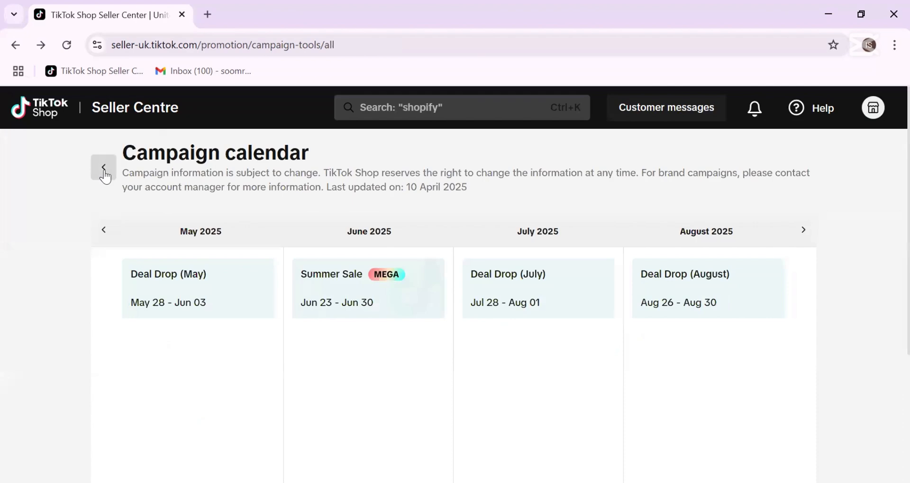
# - Examine the campaigns open for registration, from the Summer Sale Mega Campaign to Today's Deals, and their registration status and deadlines
pyautogui.scroll(-8, 508, 355)
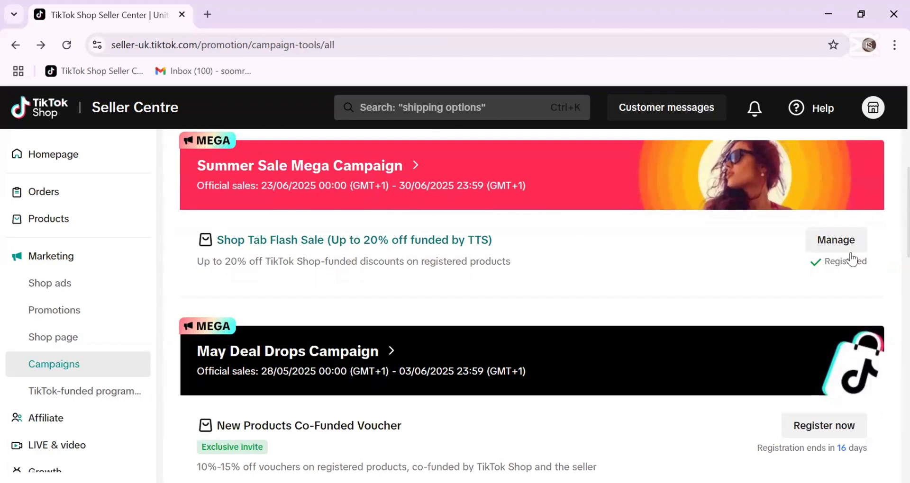
pyautogui.scroll(-4, 732, 274)
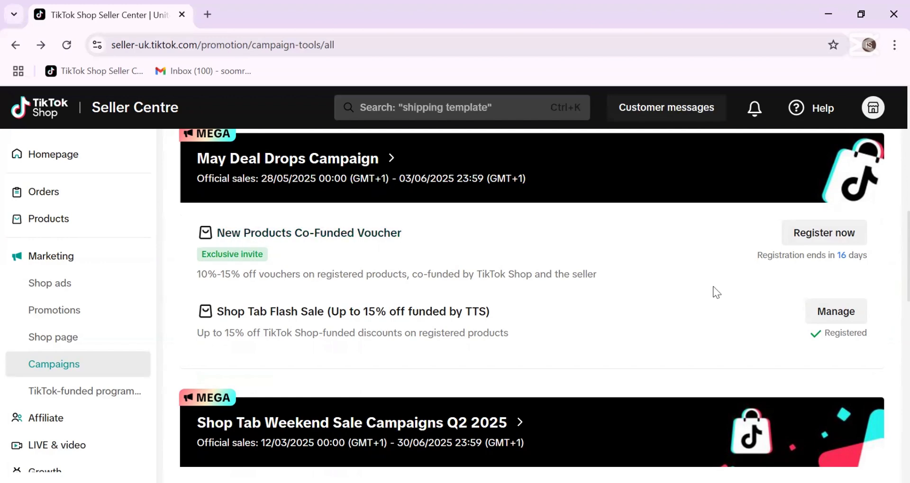
pyautogui.scroll(-6, 713, 287)
pyautogui.scroll(-3, 713, 286)
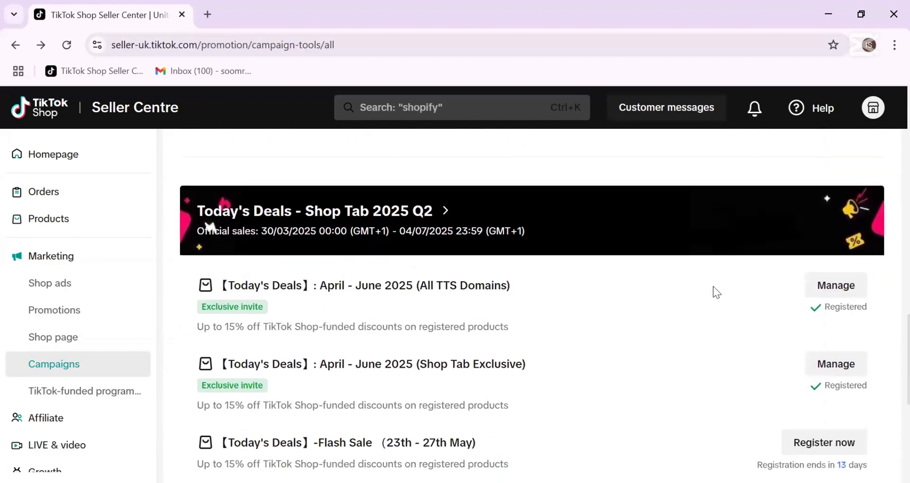
pyautogui.scroll(-2, 531, 404)
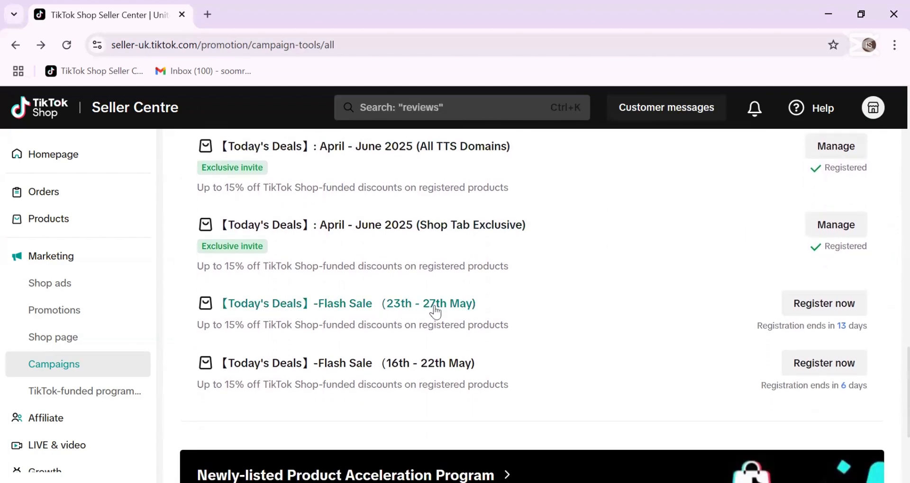
pyautogui.scroll(-1, 404, 322)
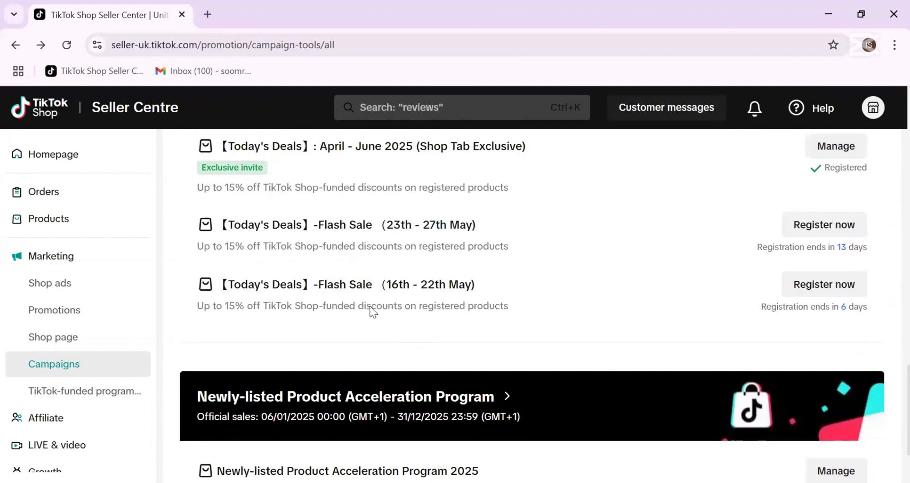
pyautogui.scroll(-2, 468, 296)
pyautogui.scroll(3, 468, 299)
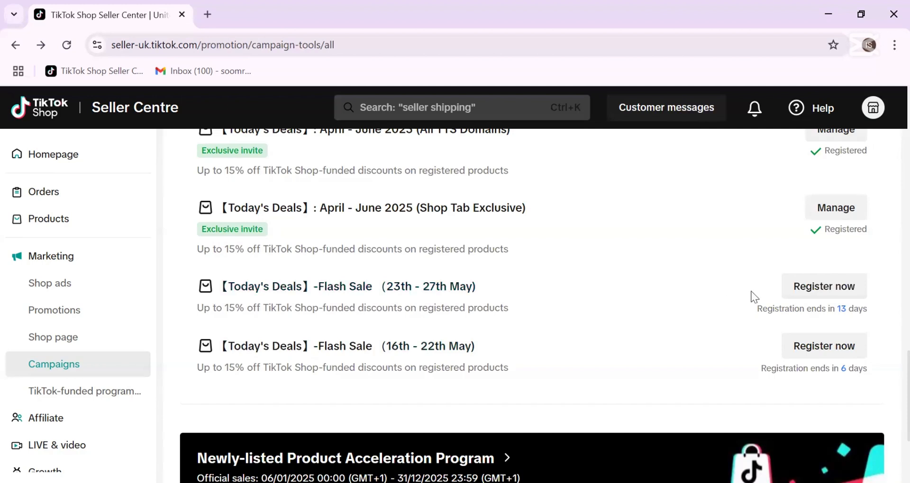
# - Start registering products for the Today's Deals Flash Sale (23th - 27th May) with the Online registration method
pyautogui.click(832, 297)
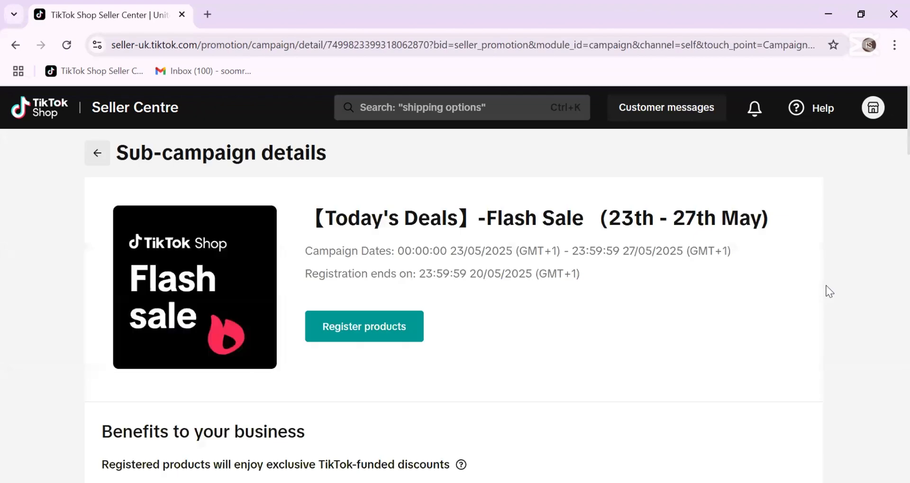
pyautogui.click(353, 329)
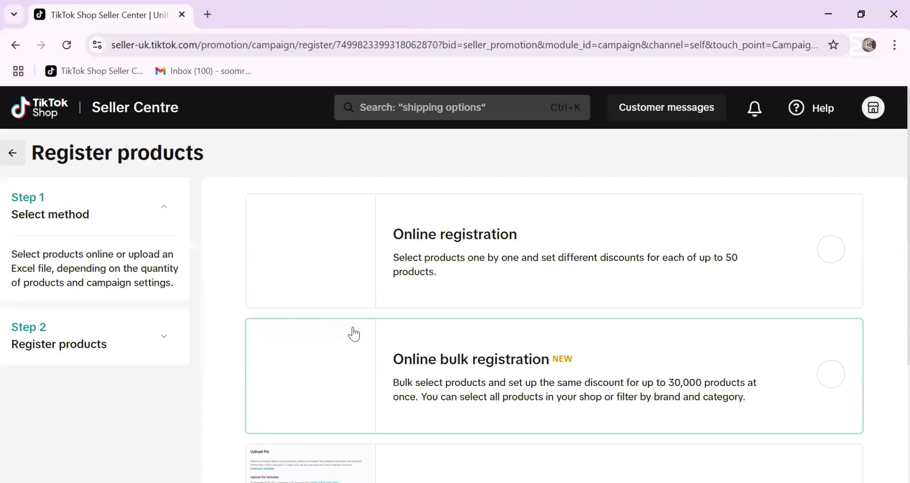
pyautogui.click(459, 264)
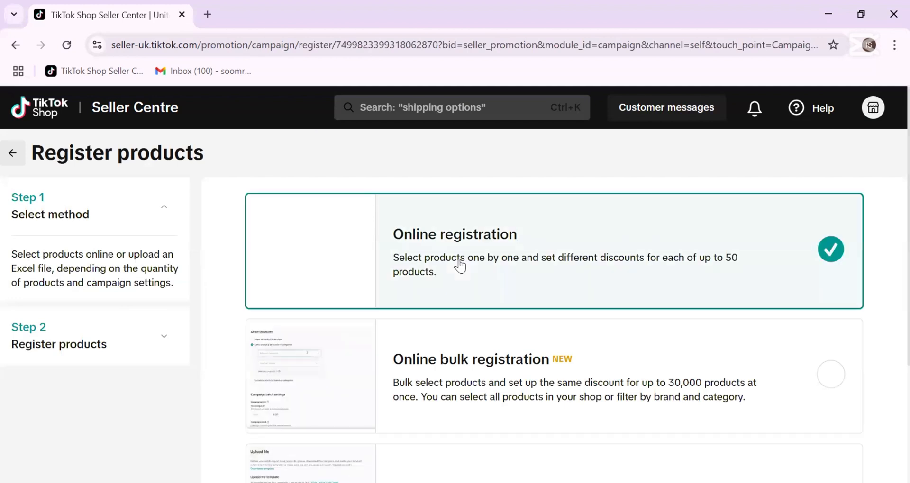
pyautogui.scroll(-4, 874, 435)
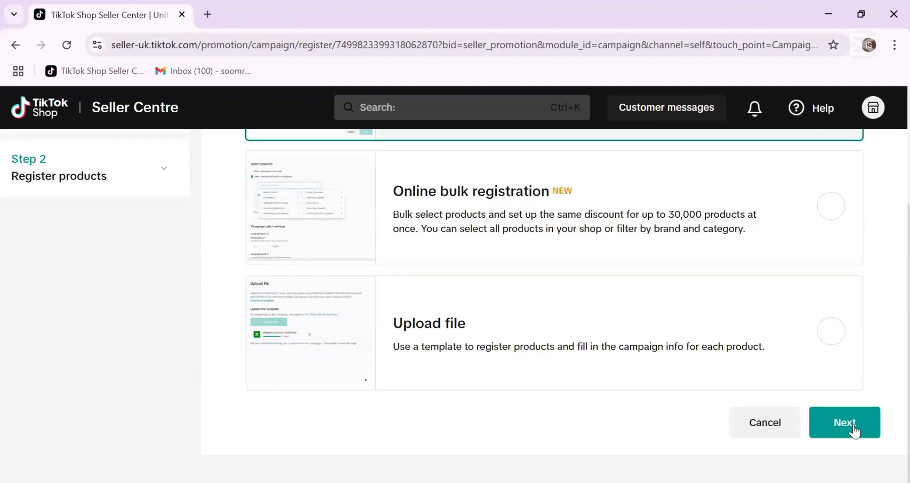
pyautogui.click(855, 431)
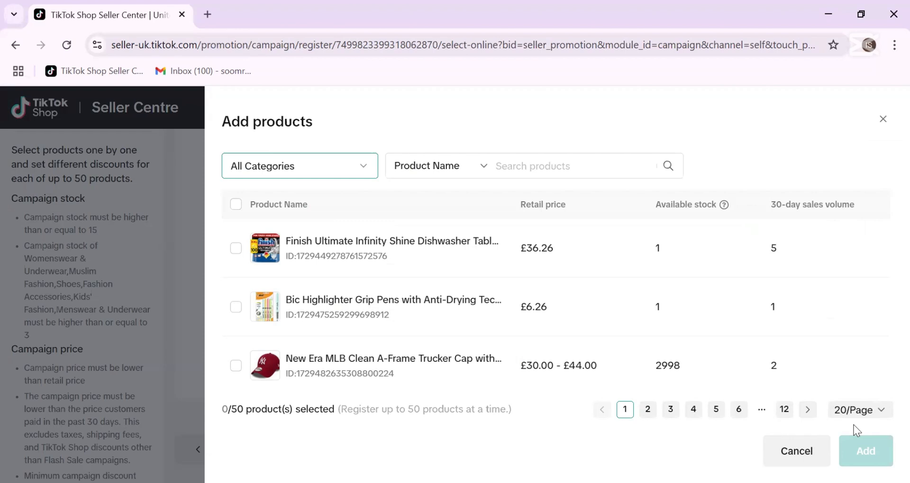
# - Show 50 products per page in the campaign's product picker and look through which products are eligible
pyautogui.click(865, 413)
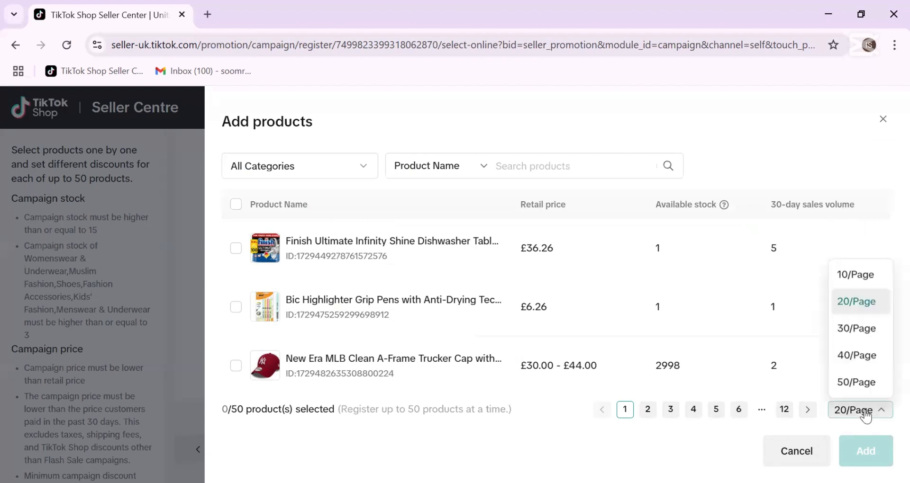
pyautogui.click(857, 382)
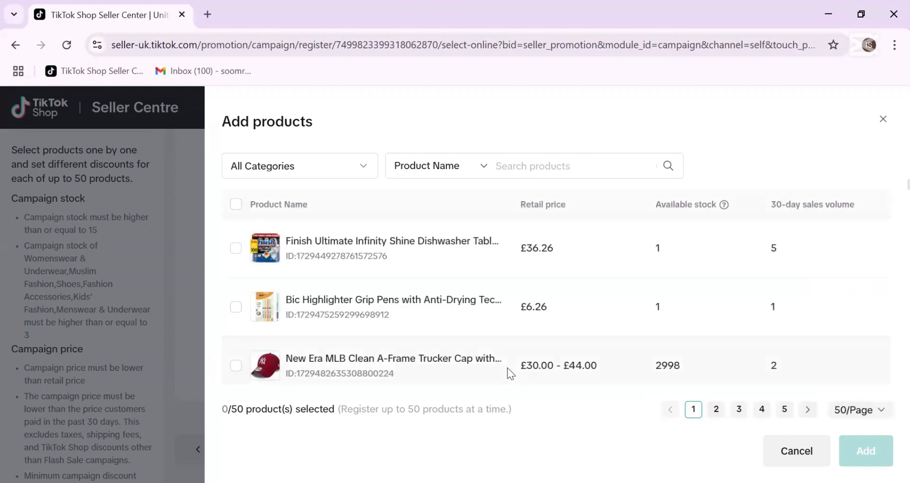
pyautogui.scroll(-4, 508, 372)
pyautogui.scroll(-15, 507, 368)
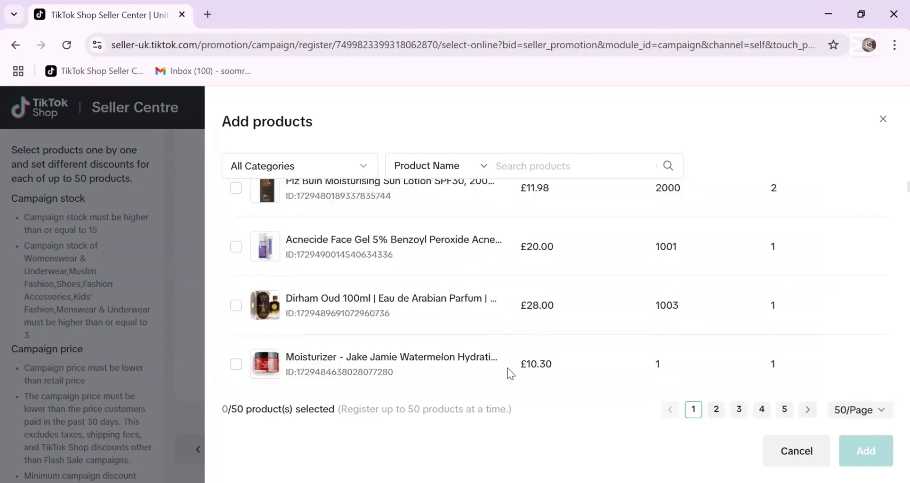
pyautogui.scroll(-5, 507, 368)
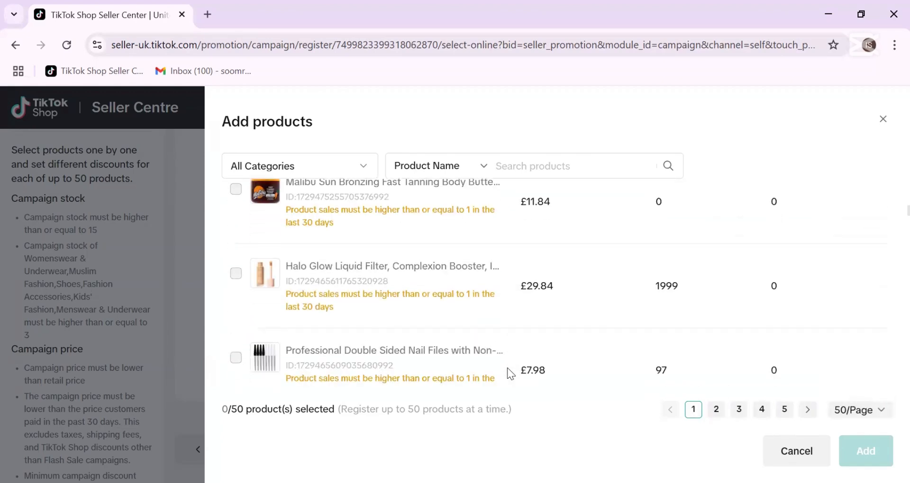
pyautogui.scroll(2, 507, 368)
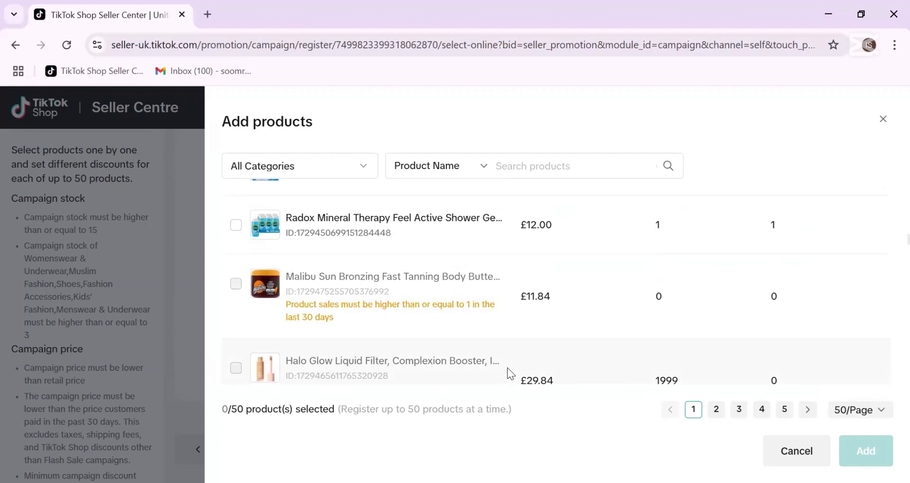
pyautogui.scroll(20, 507, 368)
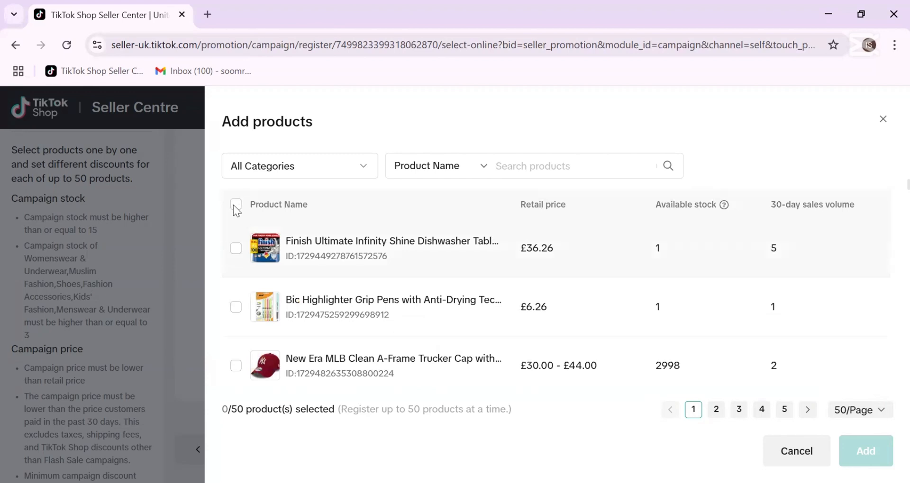
# - Select all eligible products on the first page and check the sales requirement on the products that cannot be selected
pyautogui.click(235, 204)
pyautogui.click(235, 204)
pyautogui.click(235, 205)
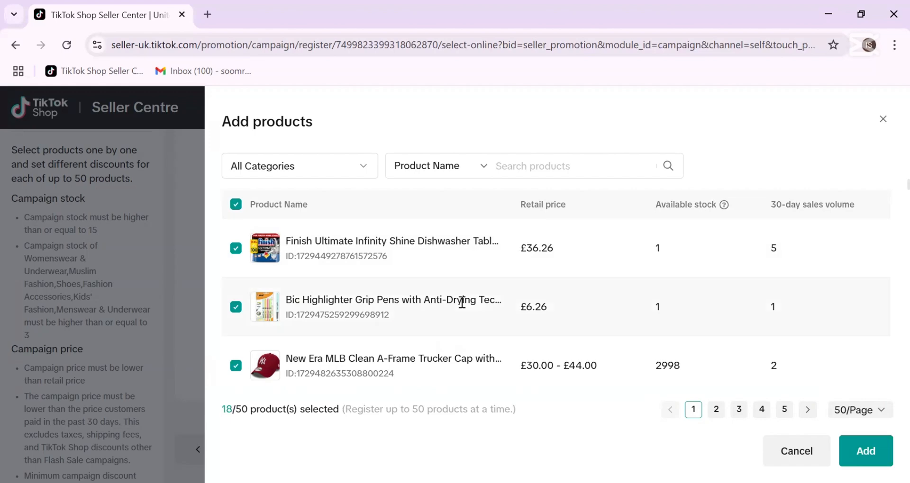
pyautogui.scroll(-12, 462, 304)
pyautogui.scroll(-10, 461, 302)
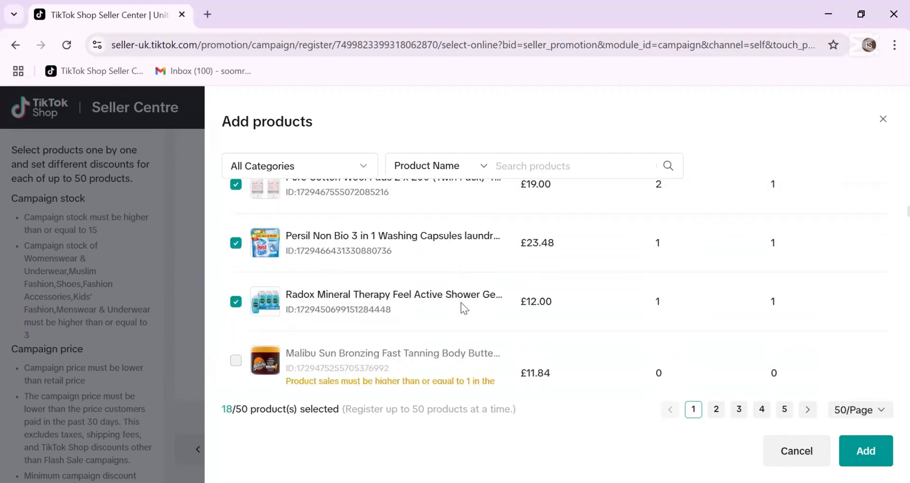
pyautogui.scroll(2, 461, 303)
pyautogui.scroll(2, 441, 321)
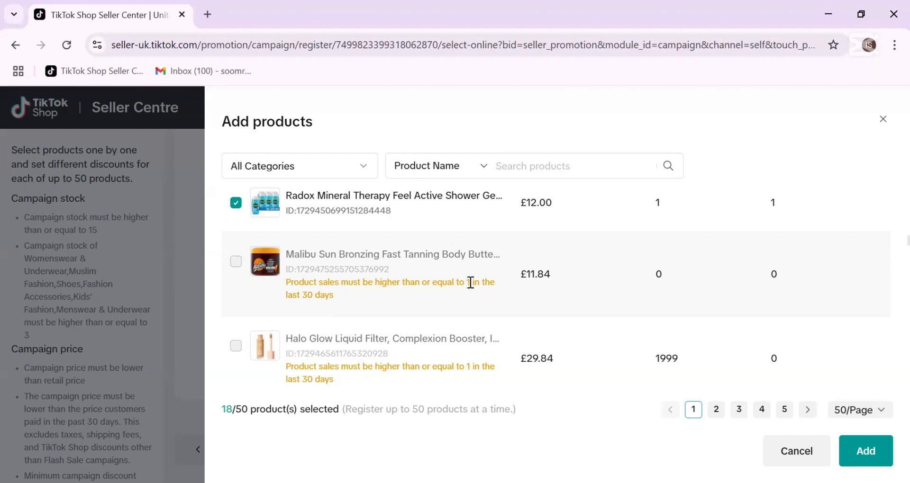
pyautogui.scroll(1, 443, 290)
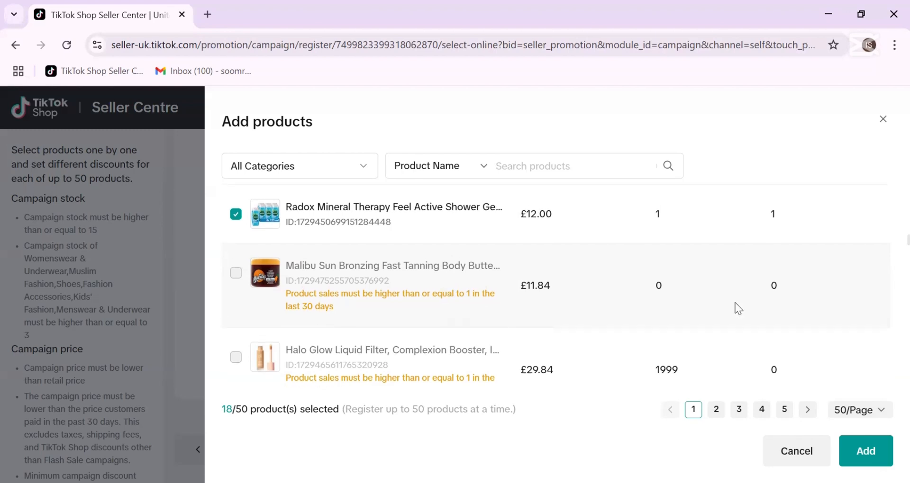
pyautogui.scroll(-15, 735, 303)
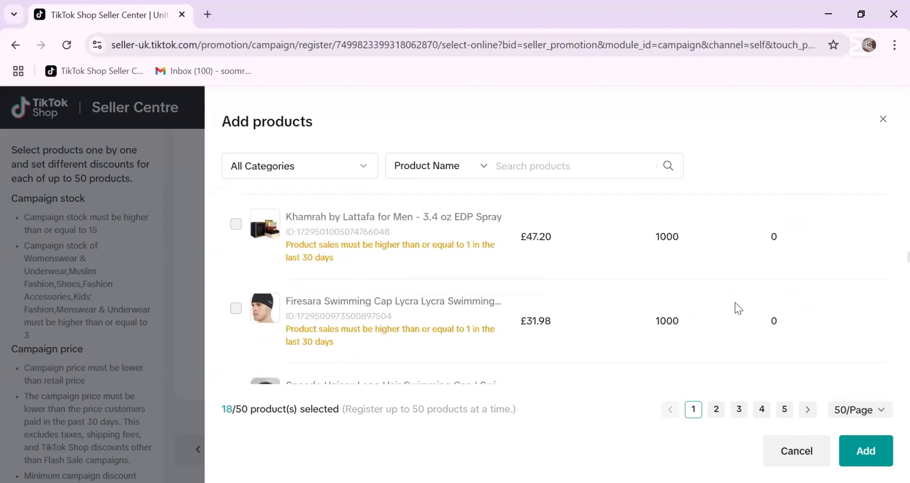
# - Look through the remaining products on the first page and add the selected eligible products to the campaign registration
pyautogui.scroll(-15, 738, 309)
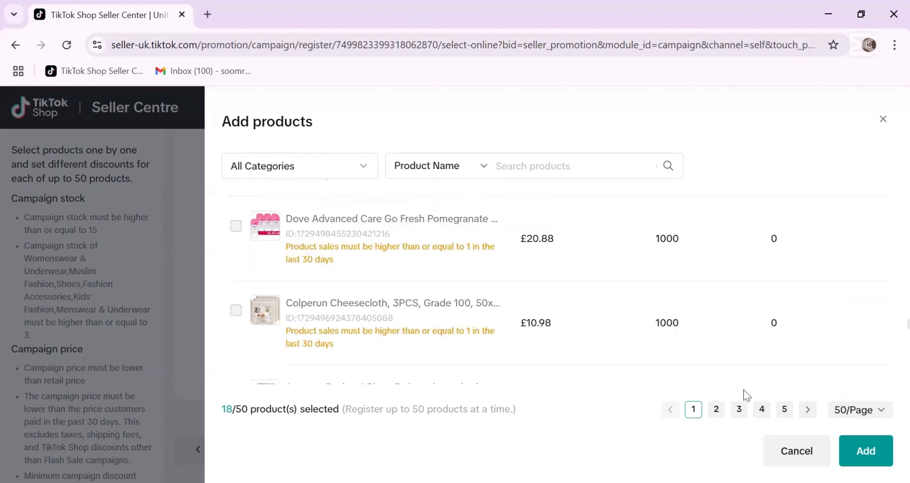
pyautogui.scroll(-15, 775, 343)
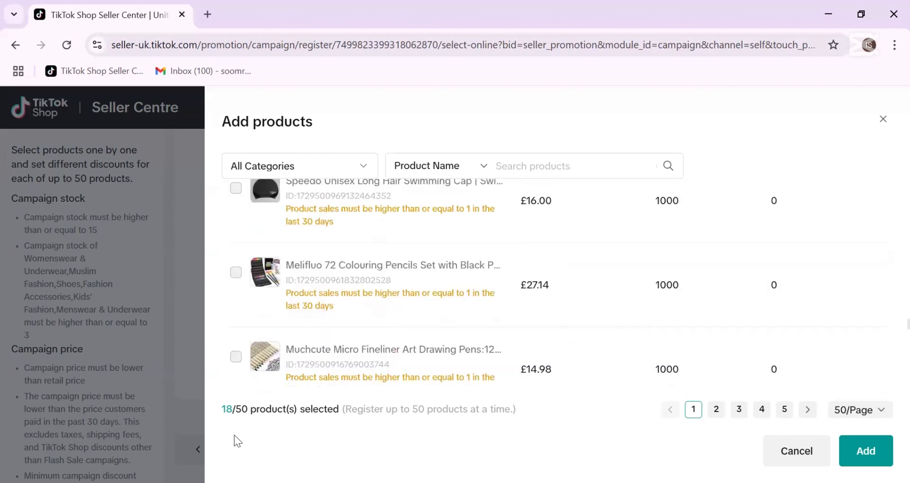
pyautogui.scroll(10, 494, 360)
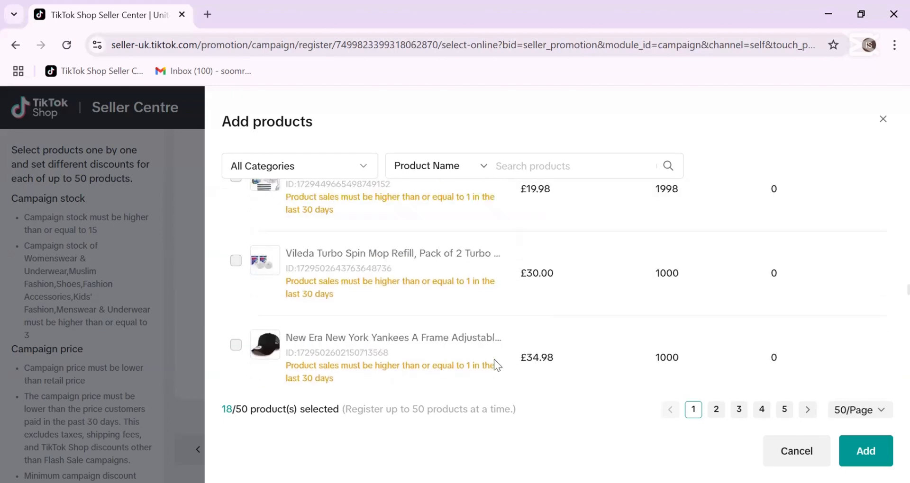
pyautogui.scroll(10, 508, 232)
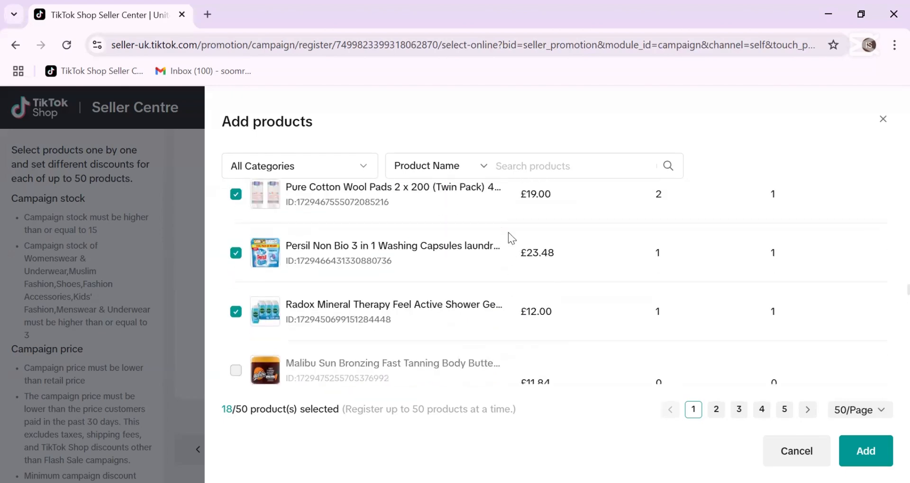
pyautogui.click(866, 451)
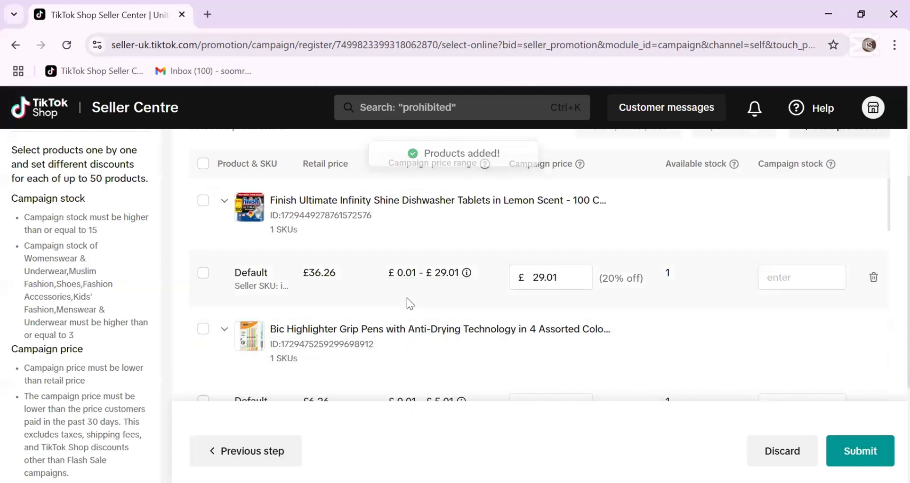
# - Examine the retail prices, recommended campaign prices, price ranges and available stock of the added campaign products
pyautogui.scroll(-1, 288, 341)
pyautogui.scroll(-3, 288, 341)
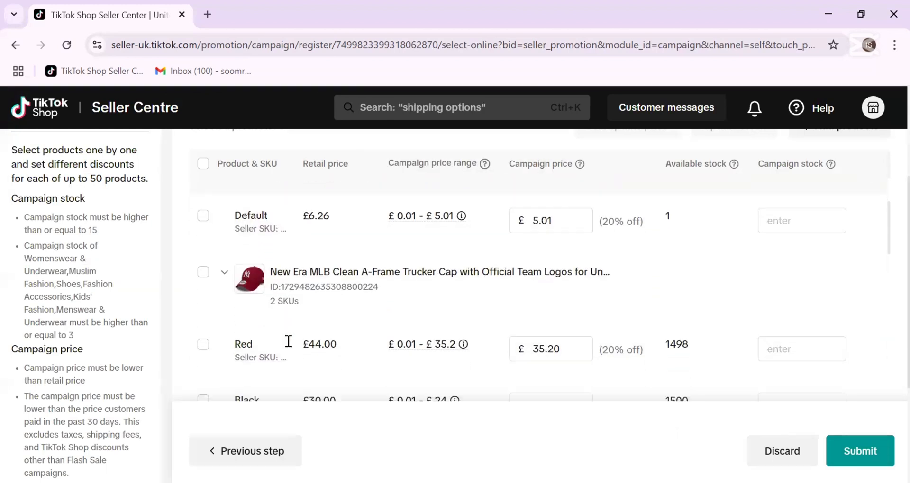
pyautogui.scroll(-2, 288, 342)
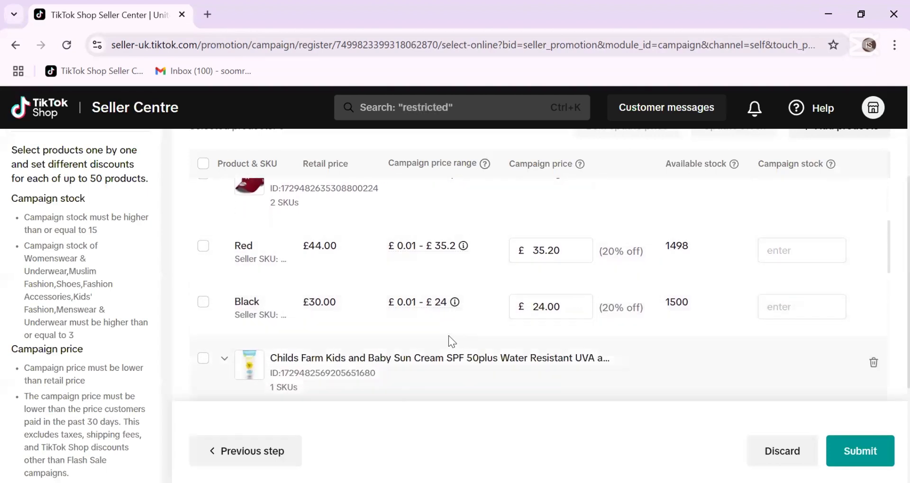
pyautogui.scroll(-1, 470, 338)
pyautogui.scroll(-3, 471, 337)
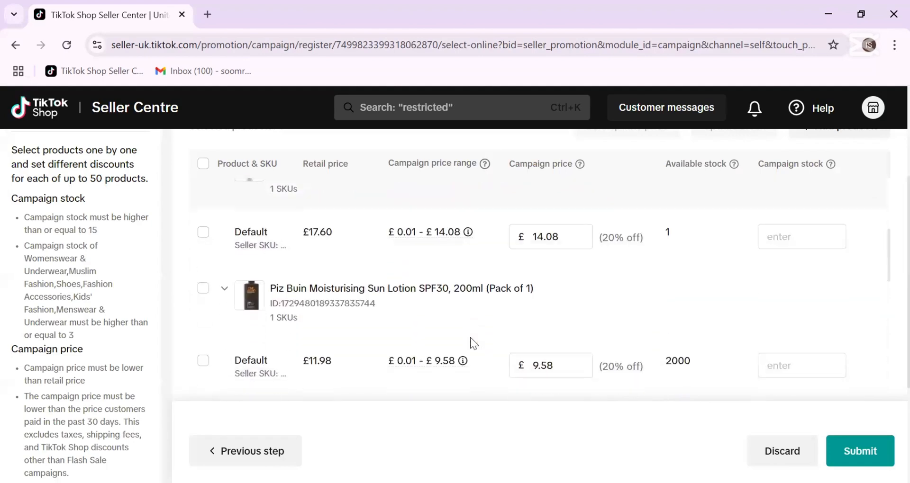
pyautogui.scroll(5, 470, 338)
pyautogui.scroll(5, 470, 338)
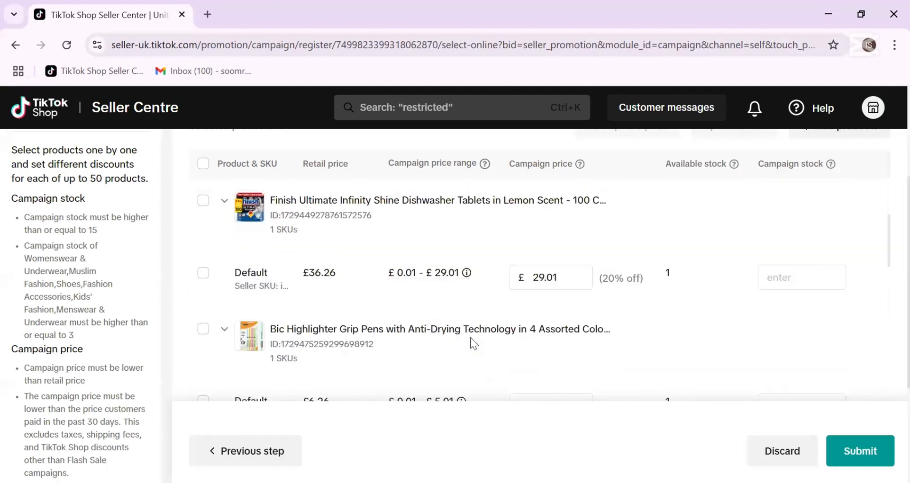
pyautogui.scroll(-2, 470, 338)
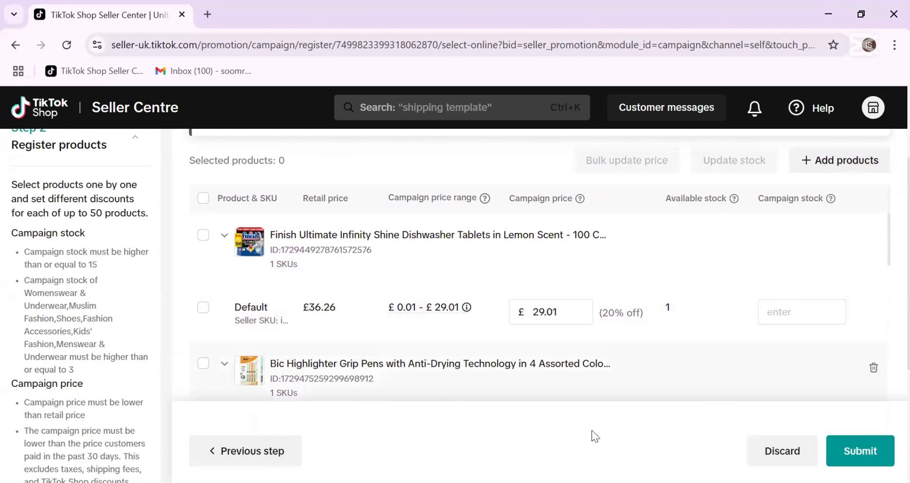
# - Go back without saving the selected products and restart the registration with the Online registration method
pyautogui.click(255, 453)
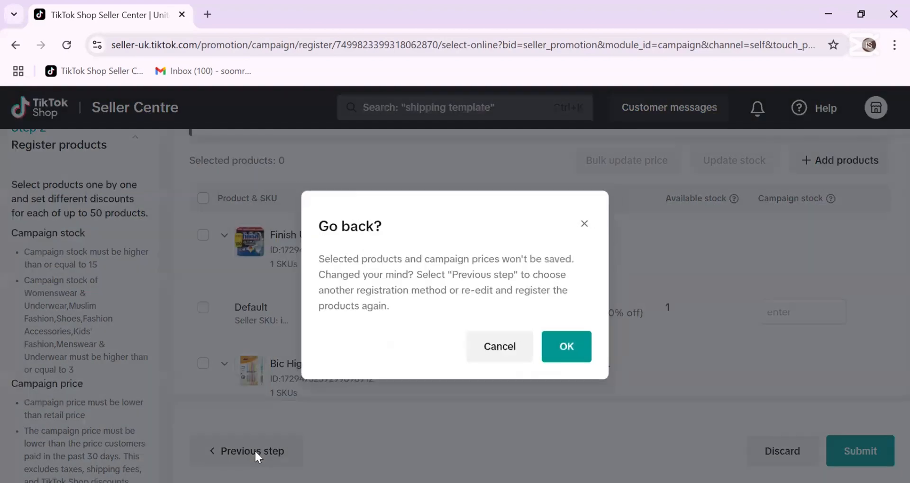
pyautogui.click(554, 347)
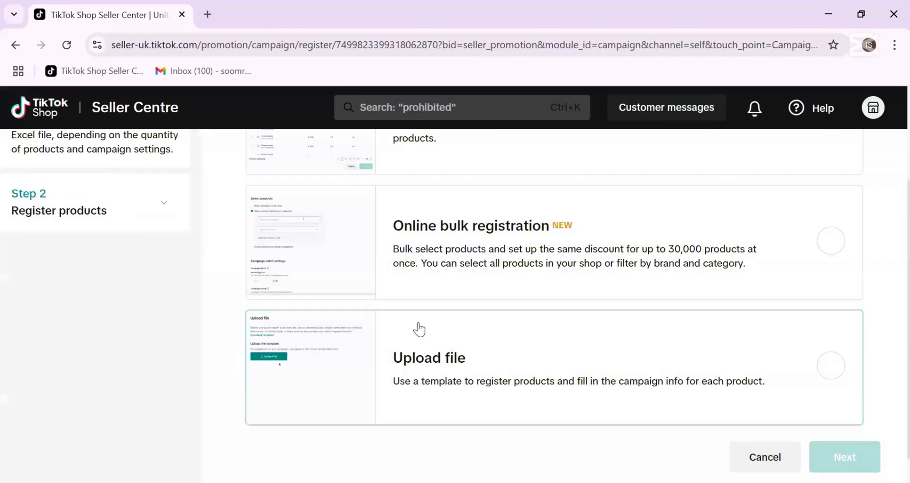
pyautogui.scroll(5, 416, 327)
pyautogui.click(446, 264)
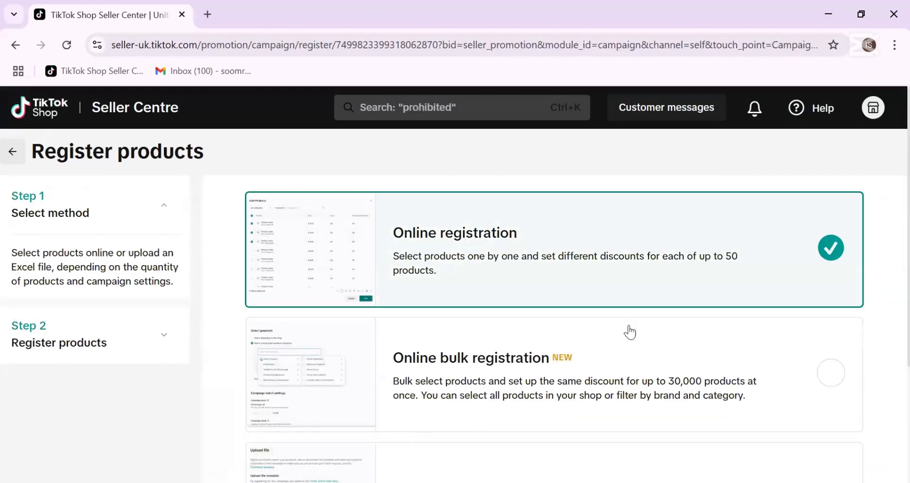
pyautogui.scroll(-4, 811, 377)
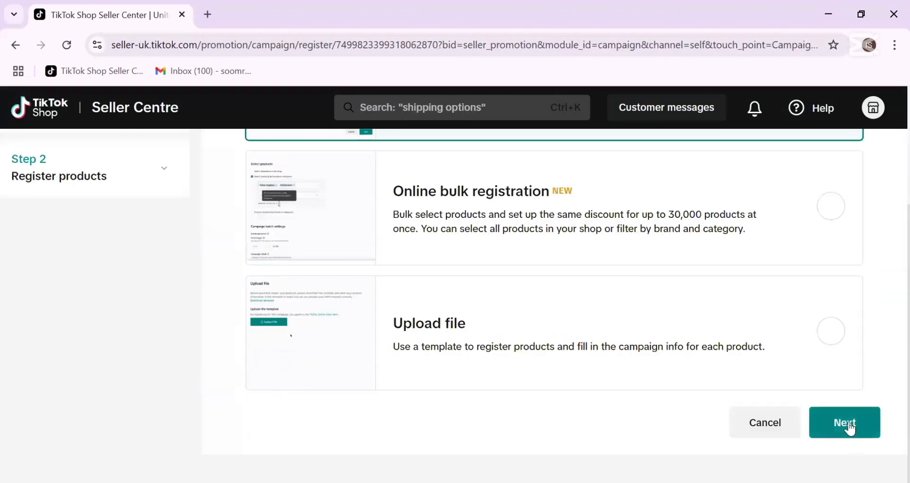
pyautogui.click(849, 426)
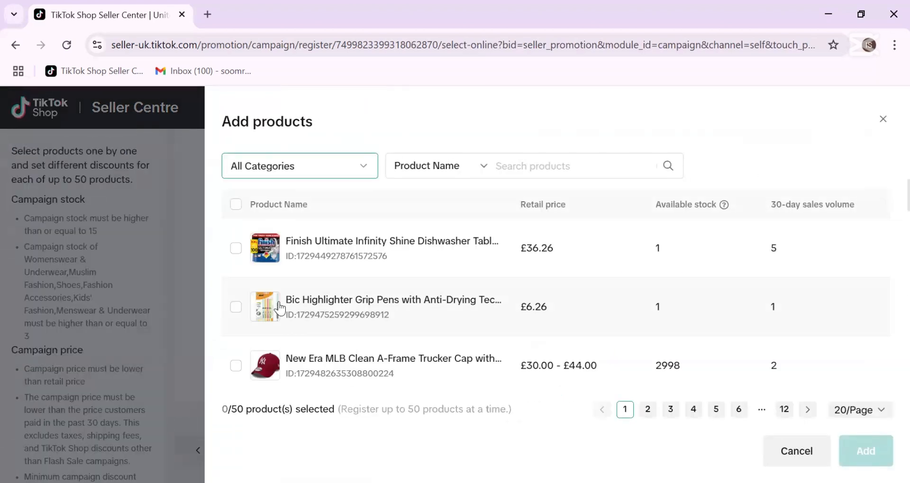
# - Add only the Finish Ultimate Infinity Shine Dishwasher Tablets to the campaign products
pyautogui.click(236, 248)
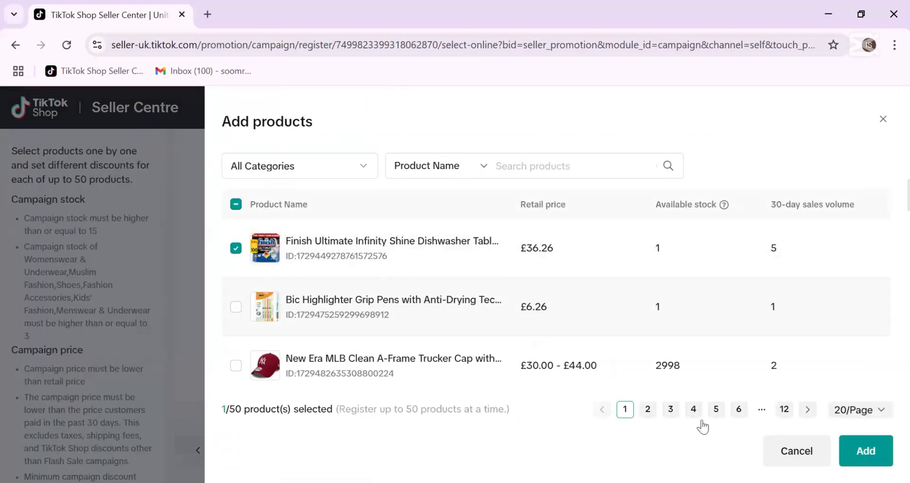
pyautogui.click(867, 450)
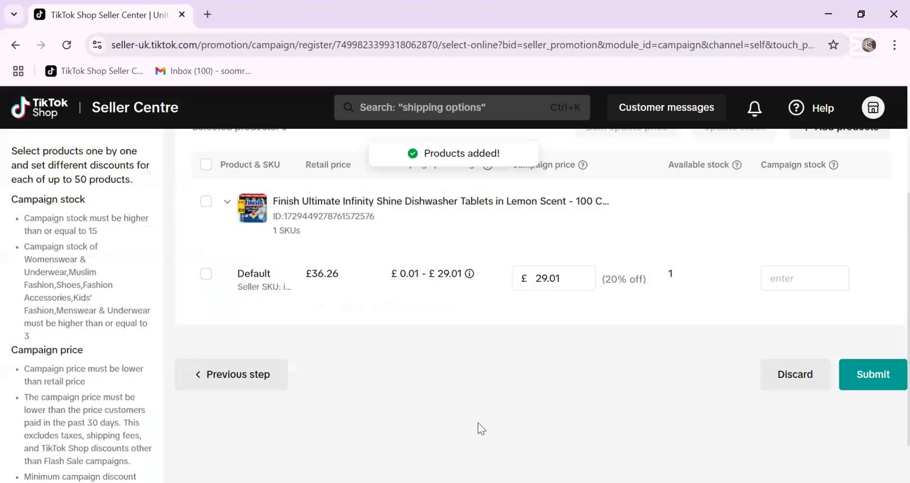
pyautogui.scroll(2, 375, 307)
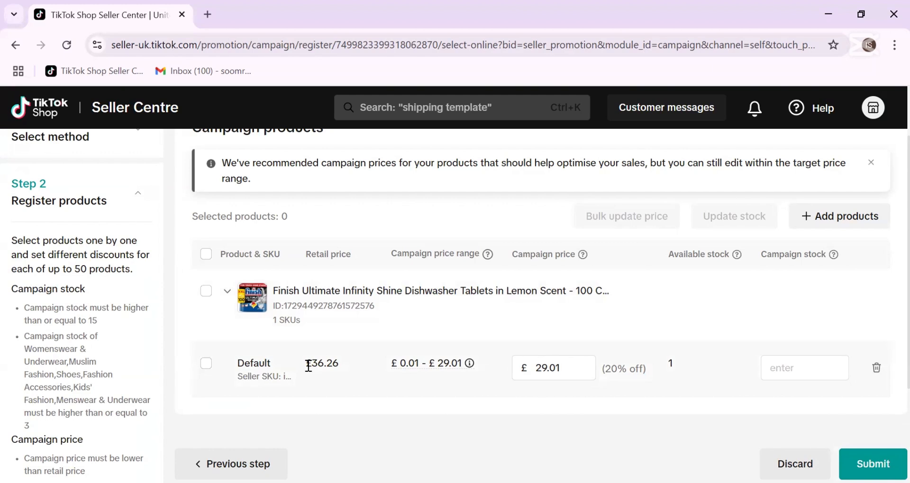
# - Set the campaign price of the Finish dishwasher tablets to £15.01
pyautogui.moveTo(417, 366)
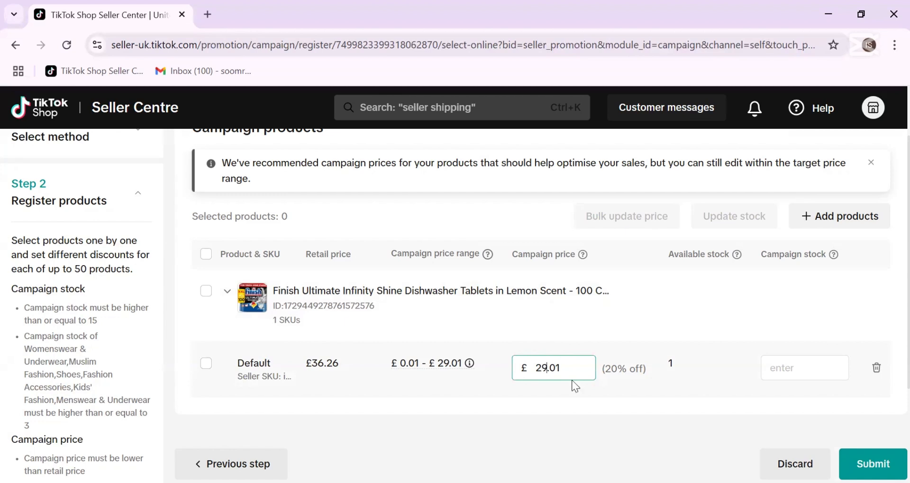
pyautogui.press('BackSpace')
pyautogui.press('BackSpace')
pyautogui.write('1')
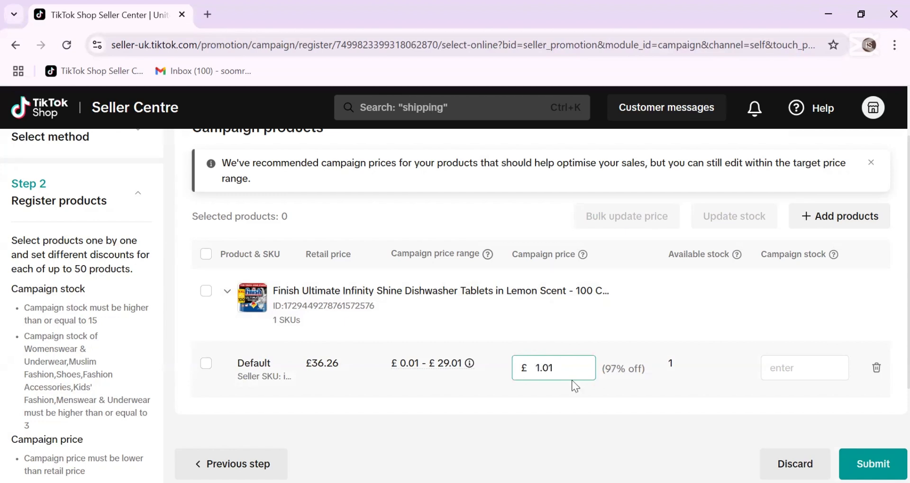
pyautogui.write('5')
pyautogui.click(662, 397)
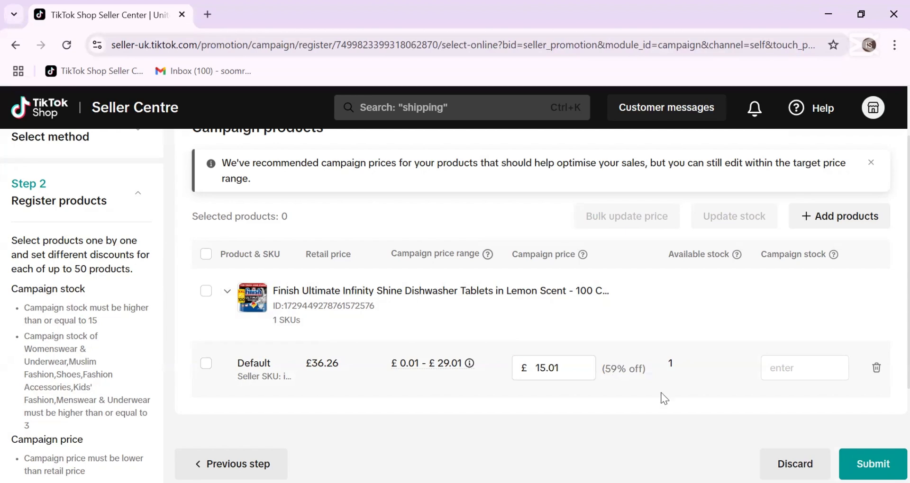
# - Try a campaign stock of 10 and then 15 for the Finish dishwasher tablets
pyautogui.click(797, 367)
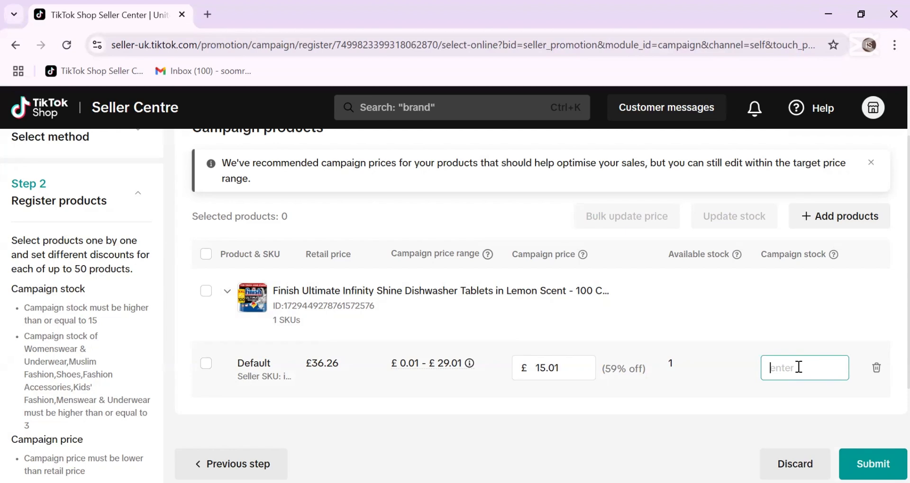
pyautogui.write('10')
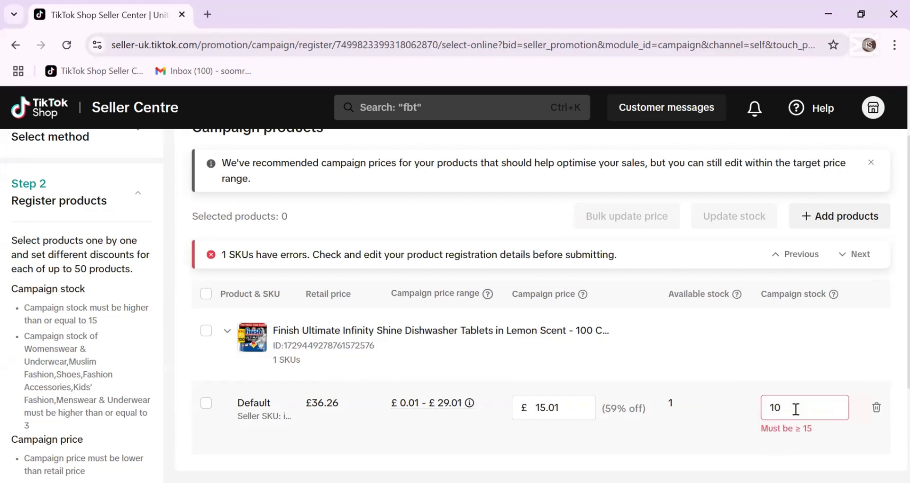
pyautogui.press('BackSpace')
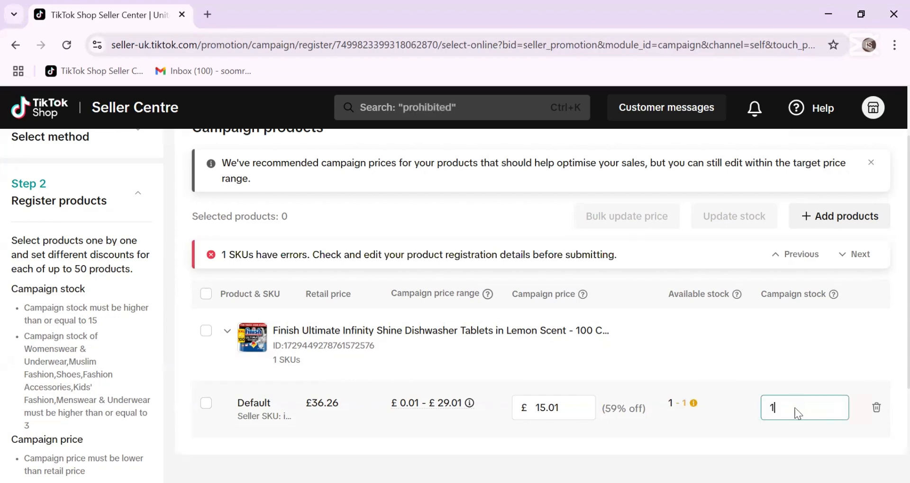
pyautogui.write('5')
pyautogui.click(702, 400)
# - Try a campaign stock of 16 for the Finish dishwasher tablets and check it against the campaign stock rules
pyautogui.scroll(-3, 702, 400)
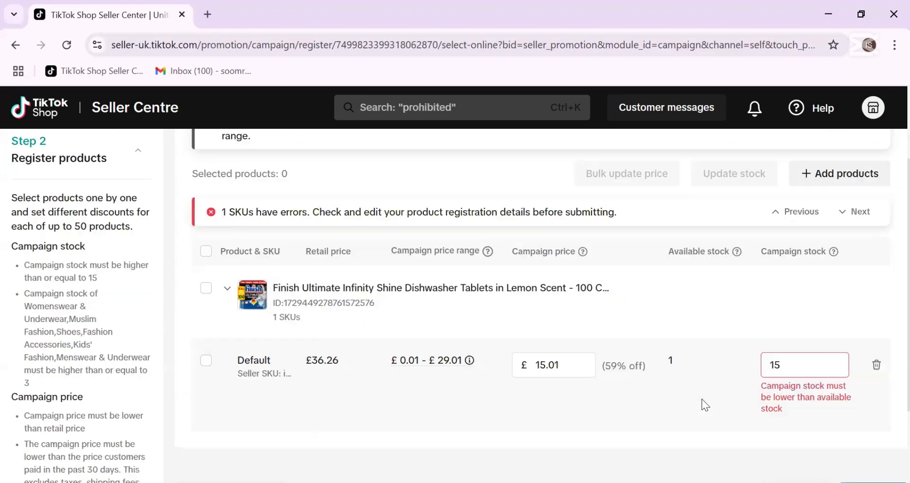
pyautogui.click(785, 257)
pyautogui.press('BackSpace')
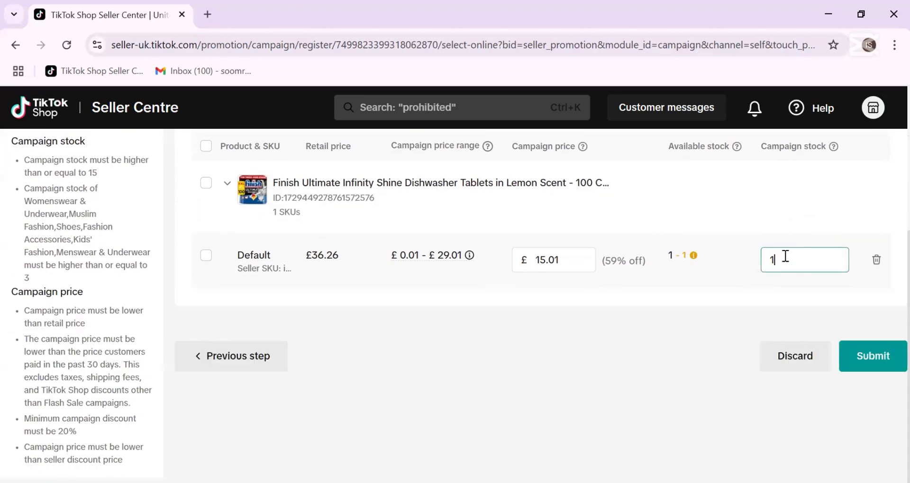
pyautogui.write('6')
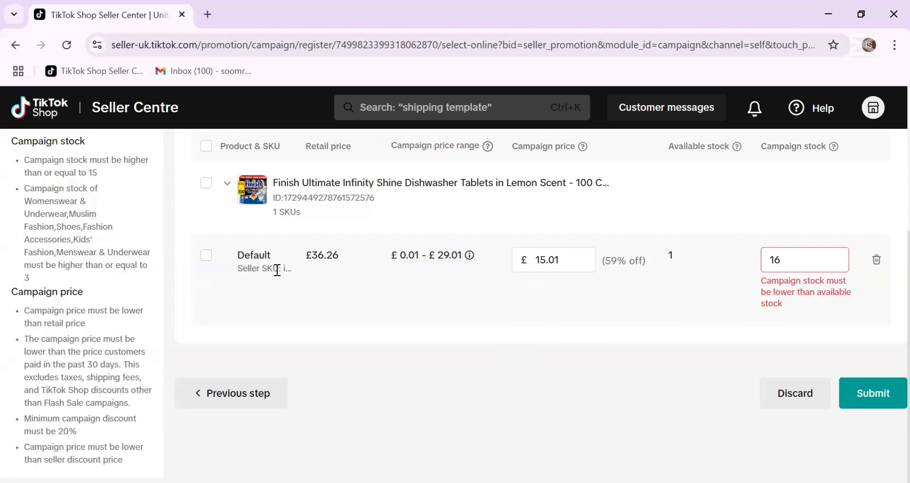
pyautogui.scroll(3, 363, 285)
pyautogui.scroll(1, 363, 286)
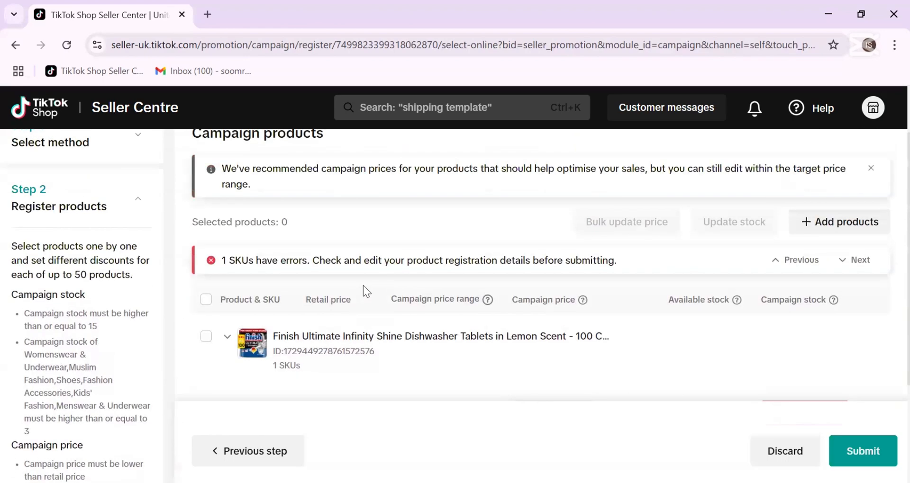
pyautogui.scroll(-3, 650, 337)
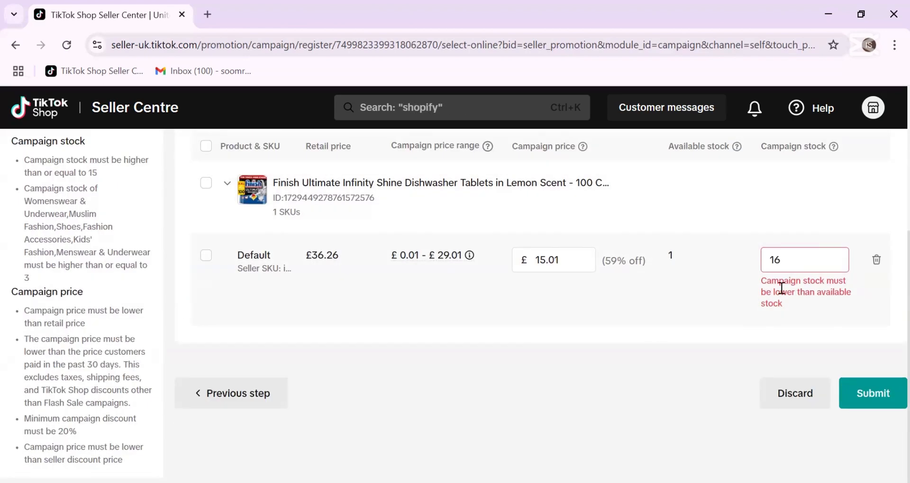
pyautogui.scroll(5, 471, 274)
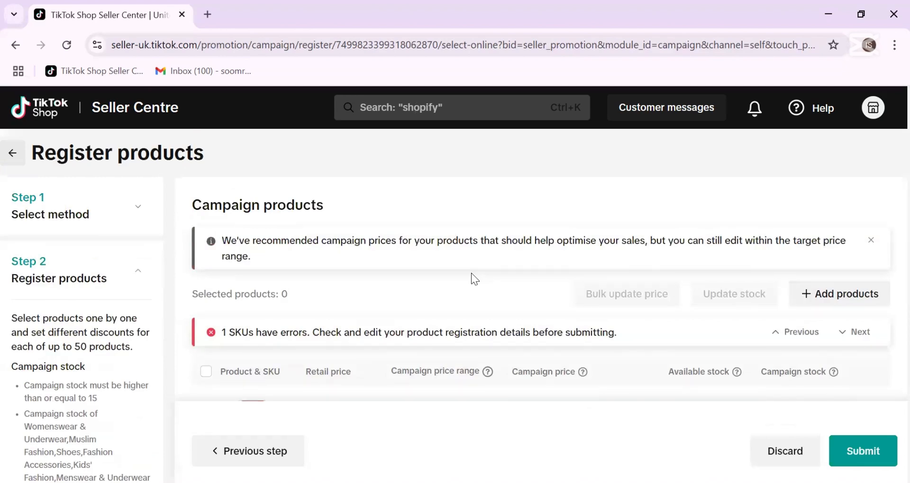
# - Open the TikTok Shop Seller Center order management page in a new browser tab
pyautogui.click(208, 14)
pyautogui.write('sl')
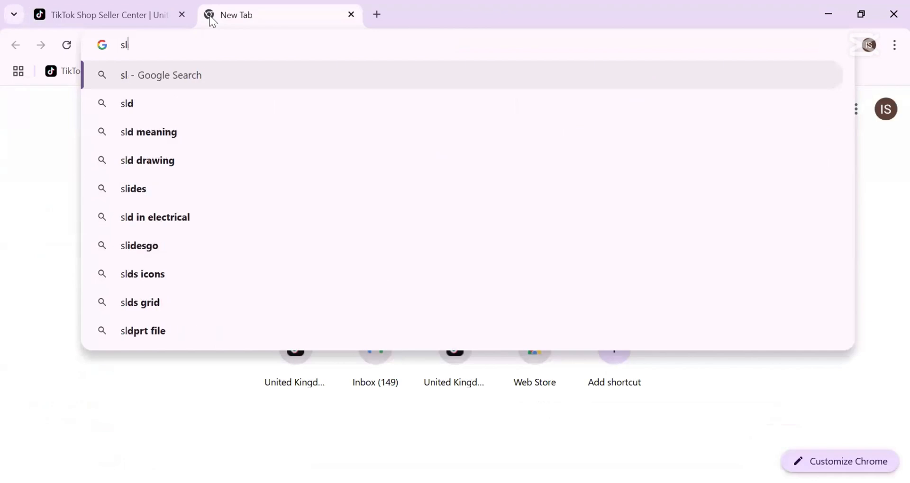
pyautogui.press('BackSpace')
pyautogui.write('e')
pyautogui.press('Return')
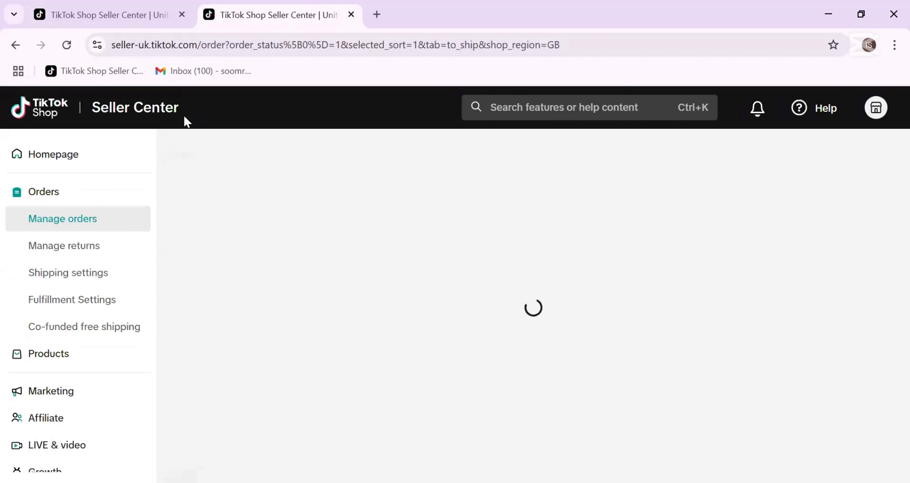
# - Try a campaign stock of 10 for the Finish dishwasher tablets on the campaign registration page and check the stock requirement
pyautogui.click(124, 2)
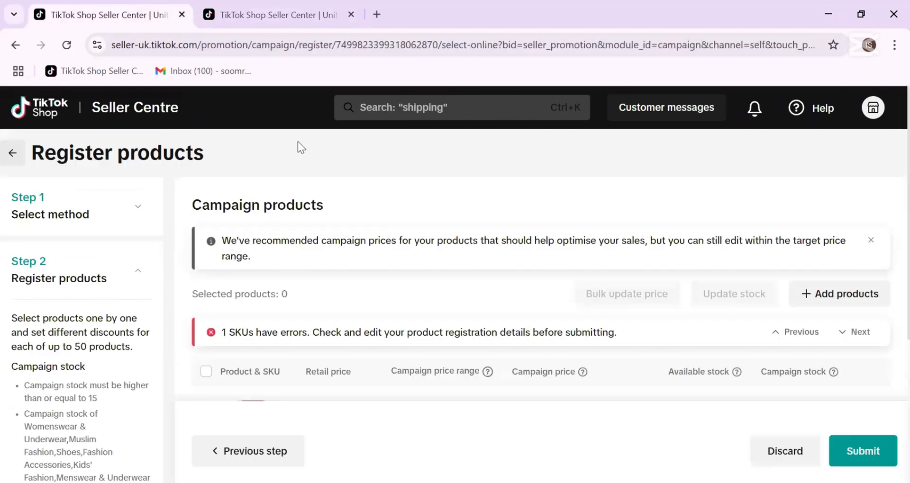
pyautogui.scroll(-4, 348, 332)
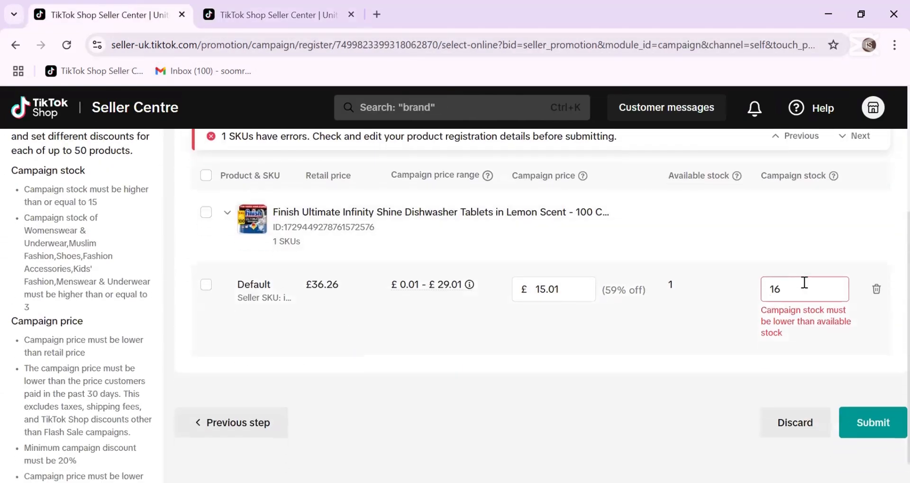
pyautogui.click(789, 287)
pyautogui.press('BackSpace')
pyautogui.press('BackSpace')
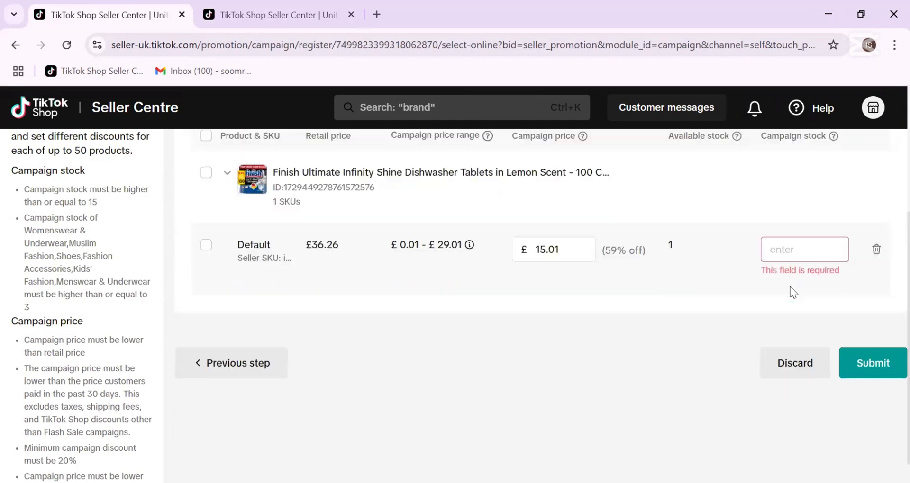
pyautogui.write('10')
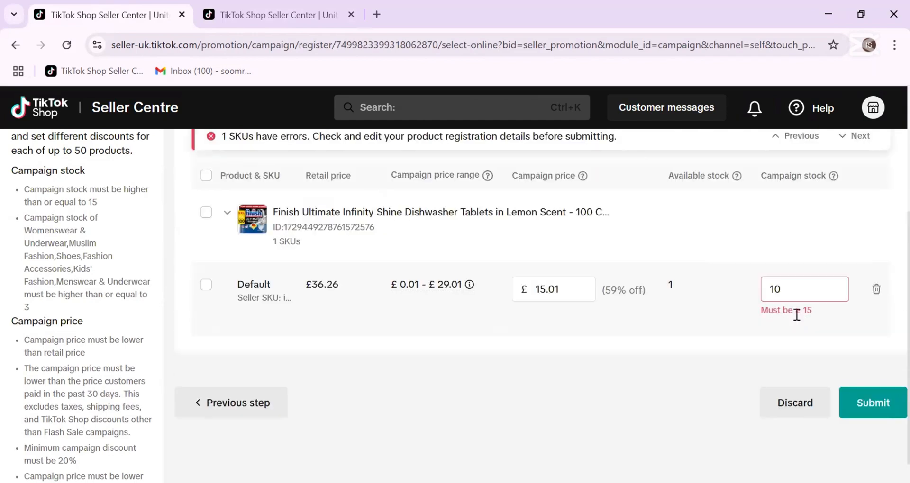
pyautogui.moveTo(796, 315)
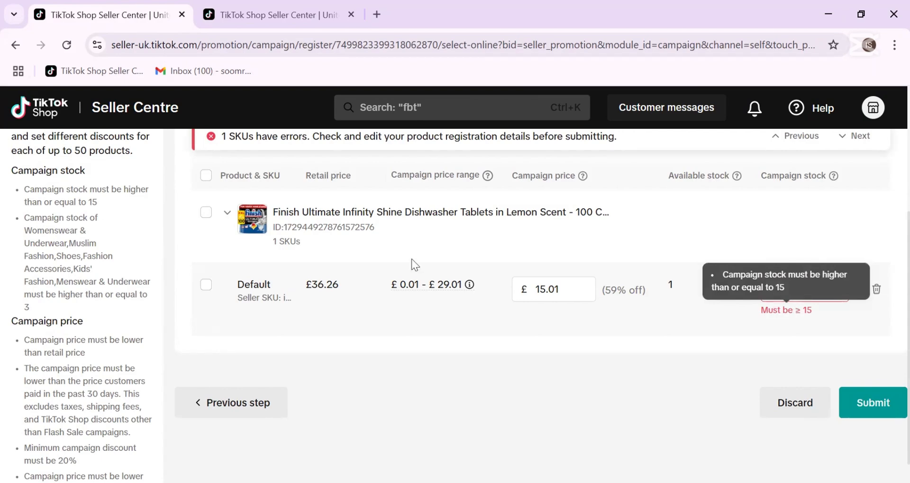
# - Set the campaign stock of the Finish dishwasher tablets to 16
pyautogui.click(227, 14)
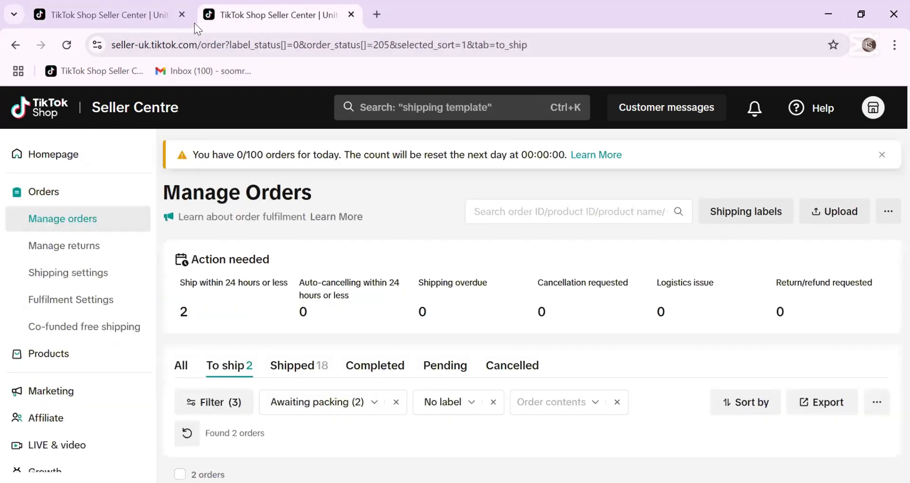
pyautogui.click(147, 15)
pyautogui.click(788, 290)
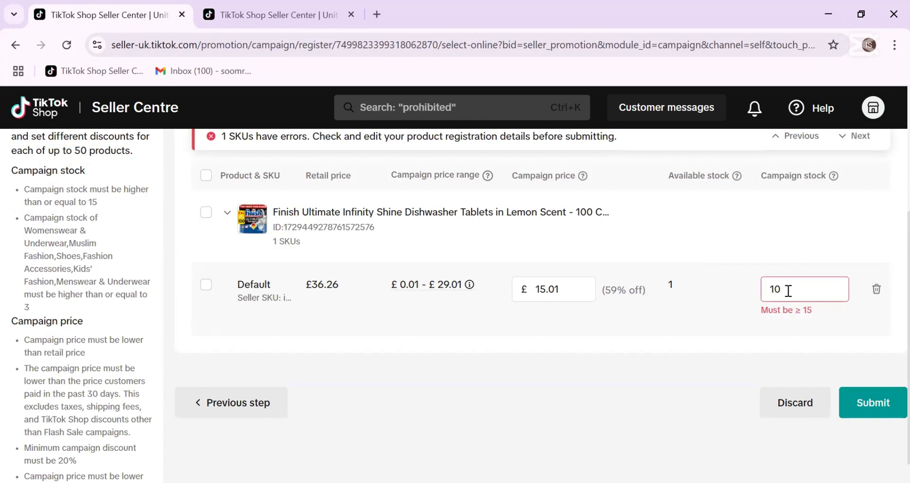
pyautogui.press('BackSpace')
pyautogui.write('6')
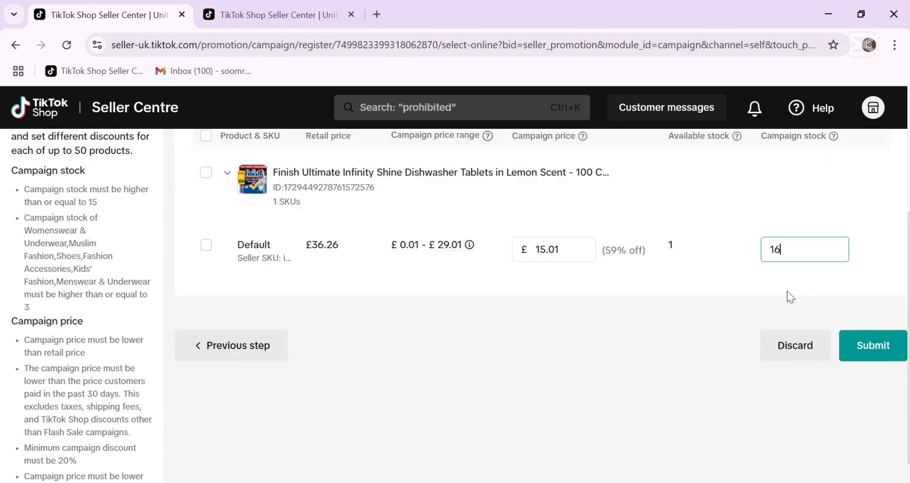
pyautogui.click(750, 291)
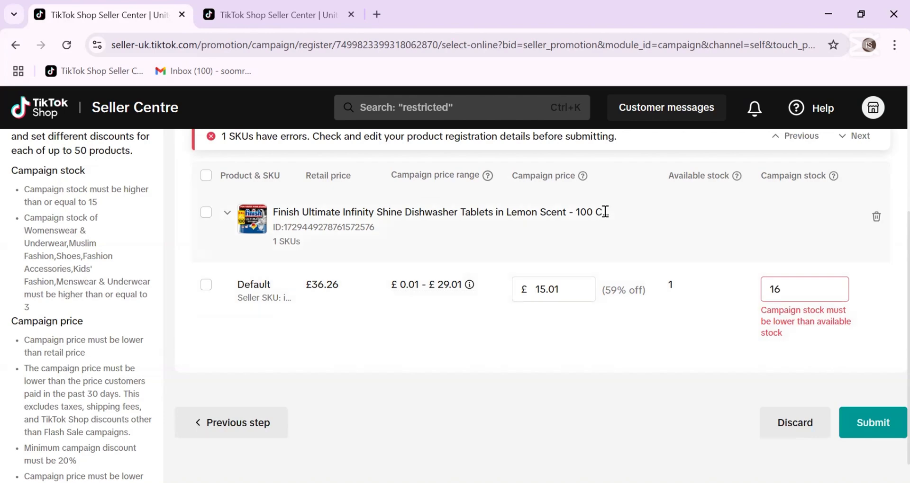
# - Open the Manage products page in the order management tab and look through the product list for the Finish dishwasher tablets
pyautogui.click(220, 1)
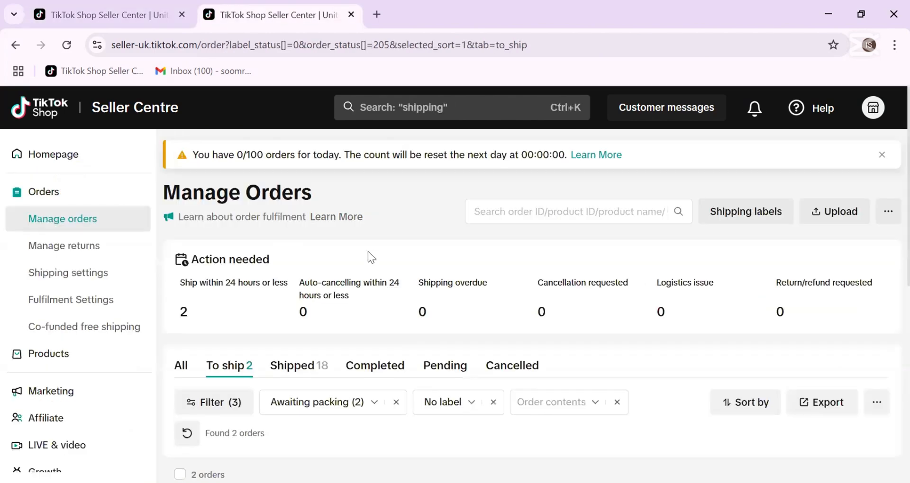
pyautogui.scroll(-5, 368, 251)
pyautogui.scroll(5, 387, 333)
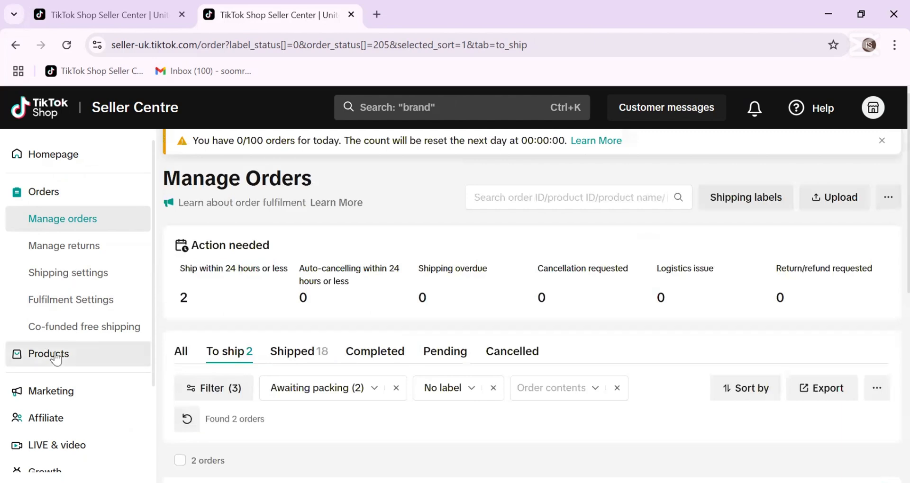
pyautogui.click(55, 359)
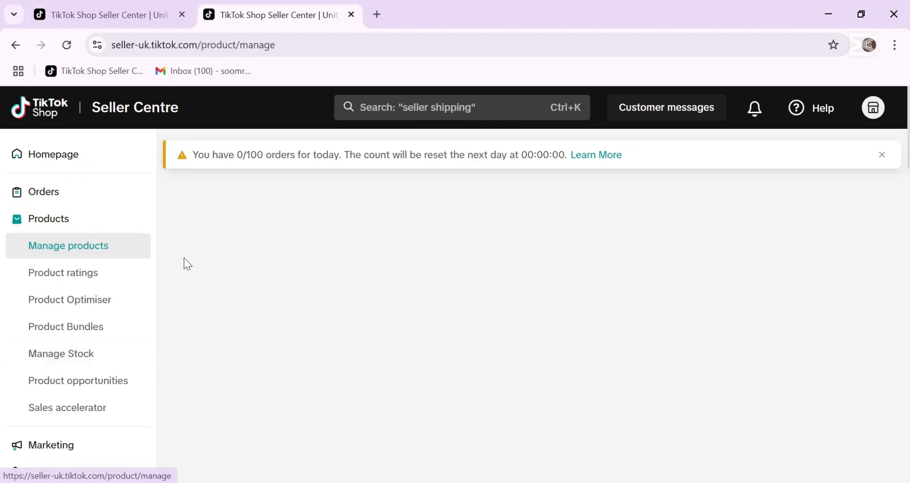
pyautogui.scroll(-4, 451, 373)
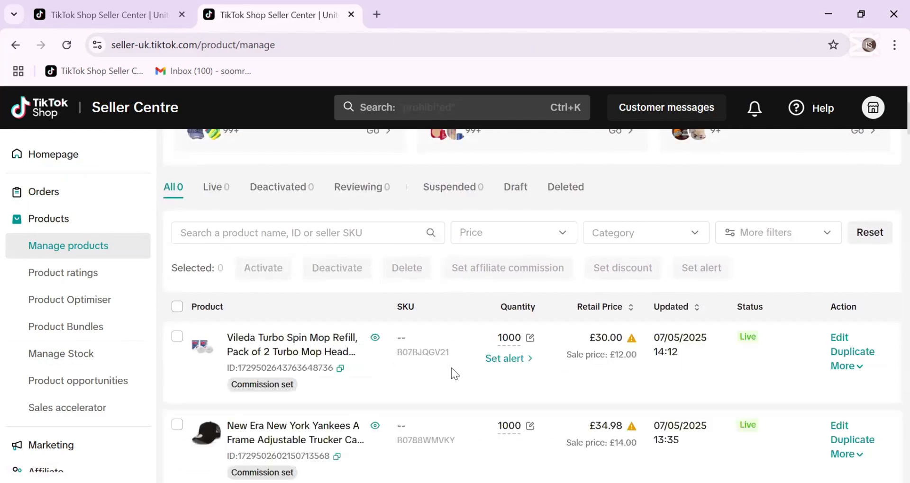
pyautogui.scroll(-1, 452, 368)
pyautogui.scroll(-12, 452, 368)
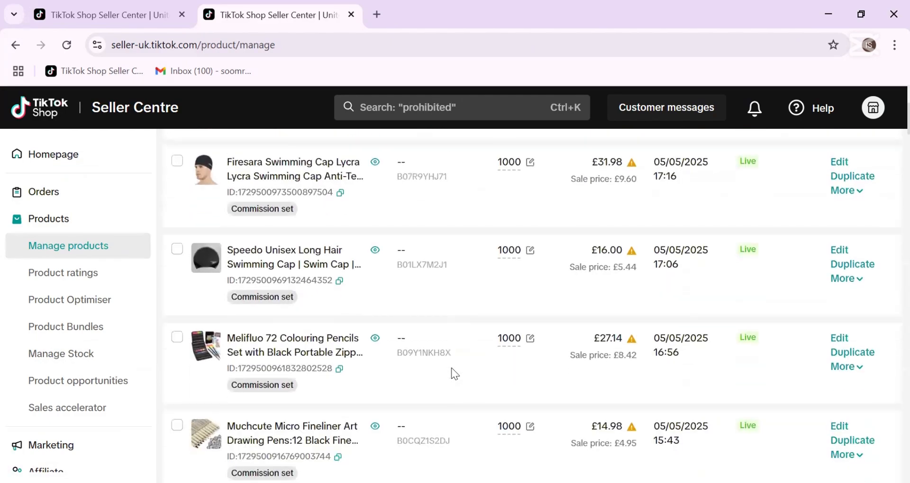
pyautogui.scroll(-19, 451, 368)
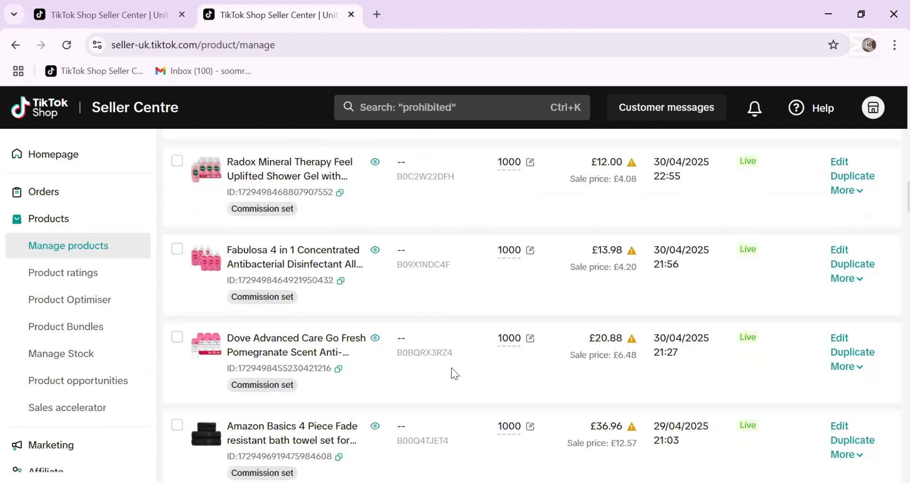
pyautogui.scroll(-17, 452, 368)
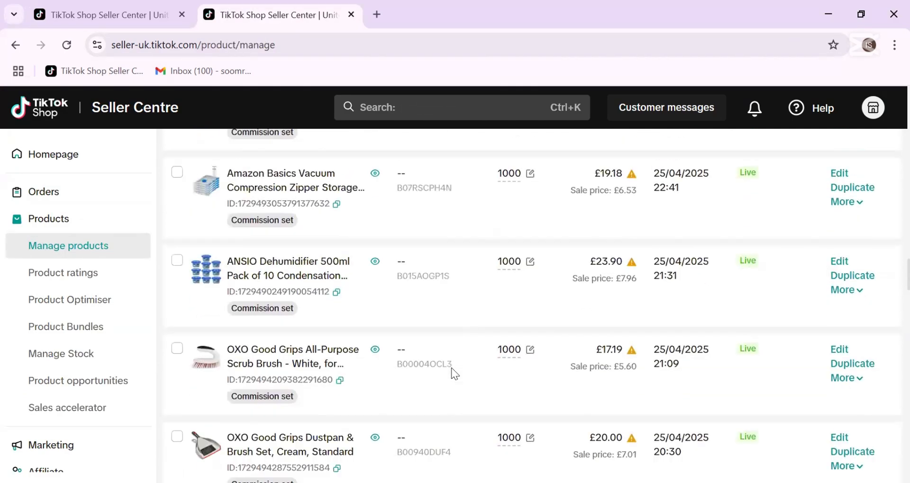
pyautogui.scroll(-15, 451, 367)
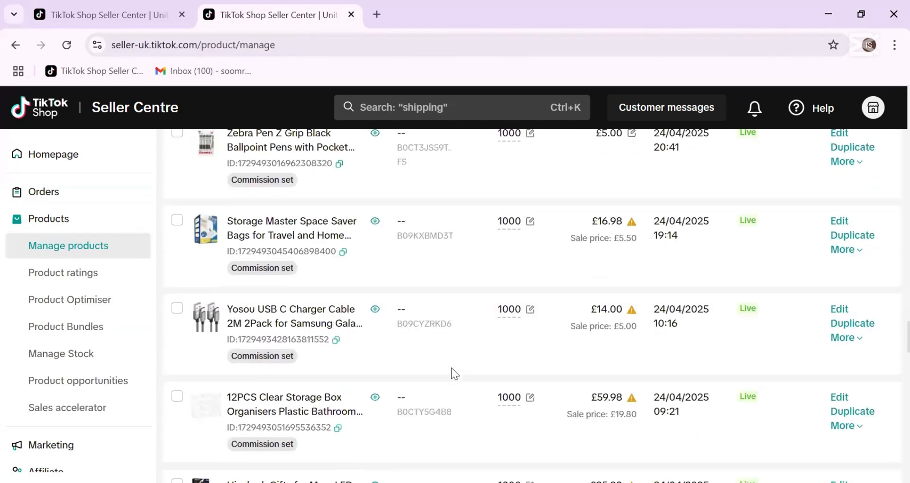
pyautogui.click(174, 2)
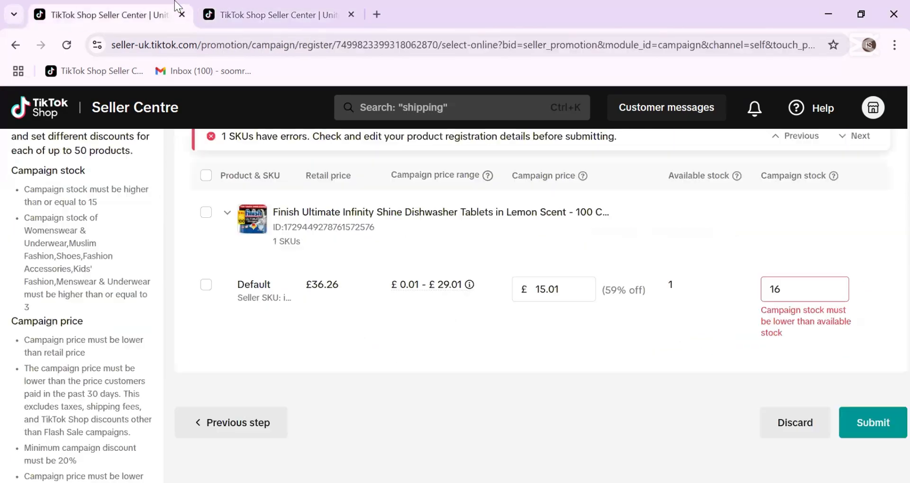
pyautogui.doubleClick(335, 224)
pyautogui.click(225, 9)
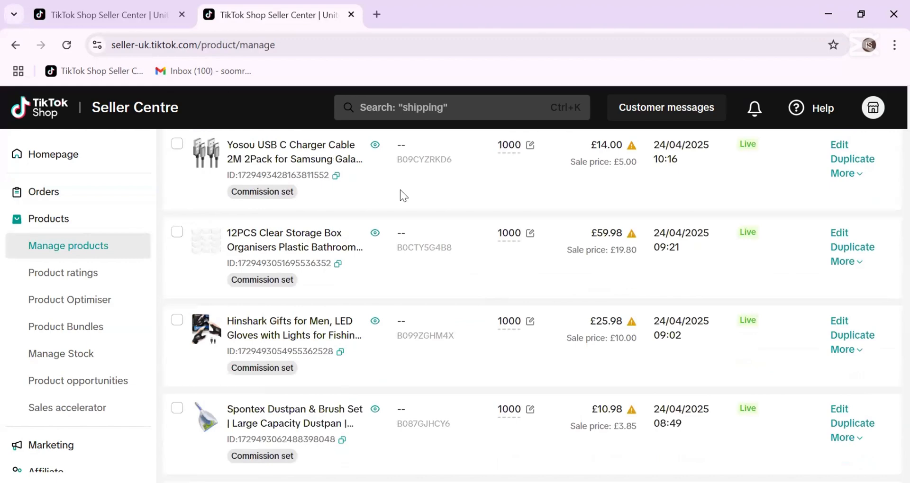
pyautogui.scroll(15, 377, 333)
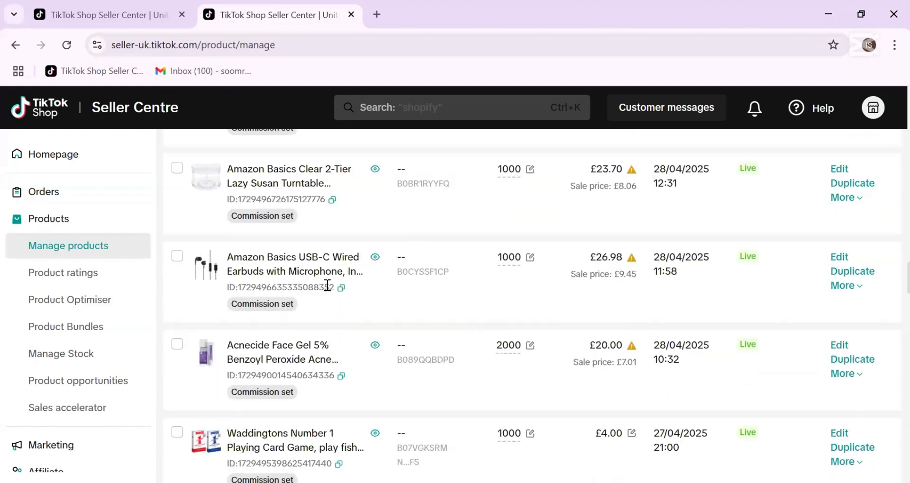
pyautogui.scroll(5, 327, 285)
pyautogui.click(290, 435)
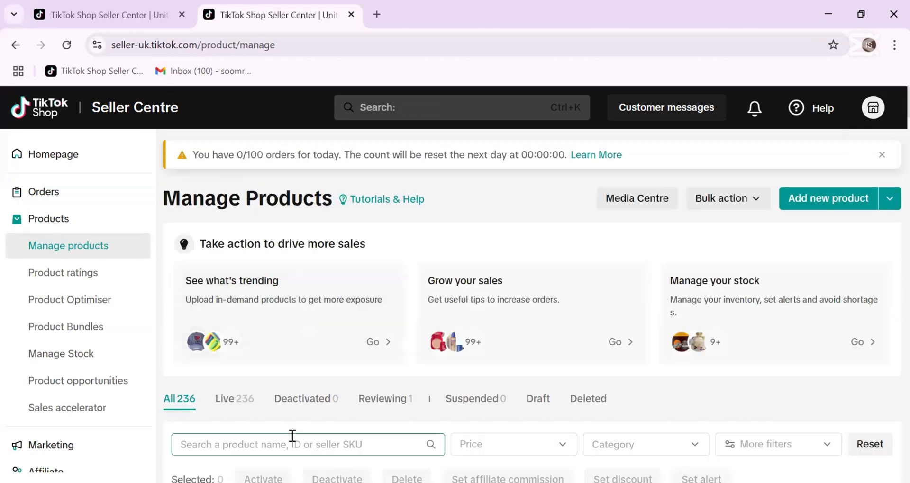
pyautogui.hotkey('ctrl', 'v')
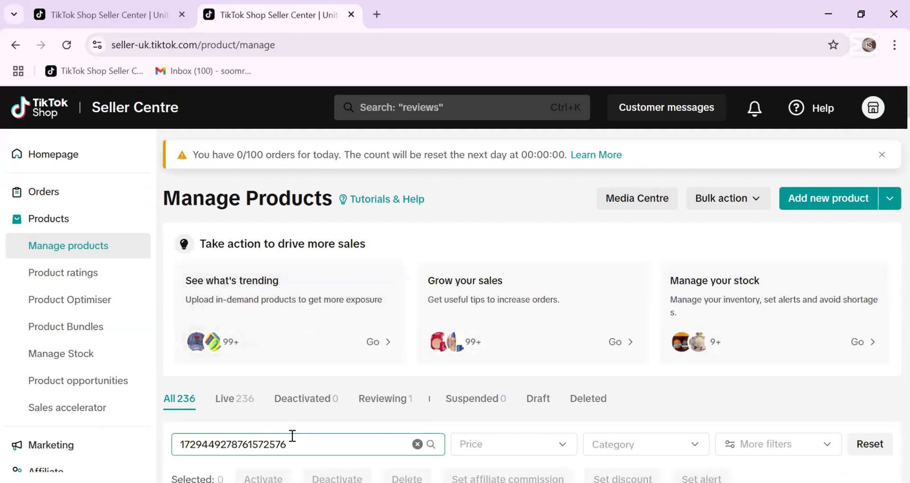
pyautogui.scroll(-4, 292, 436)
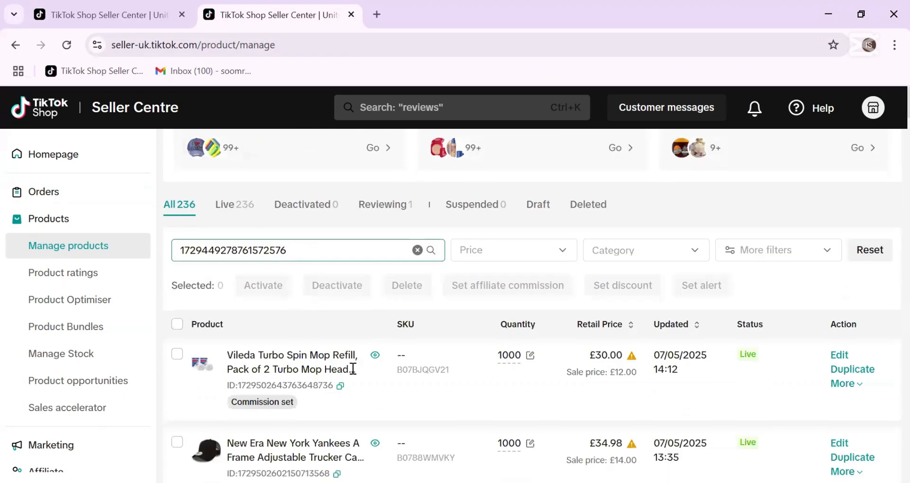
pyautogui.press('Return')
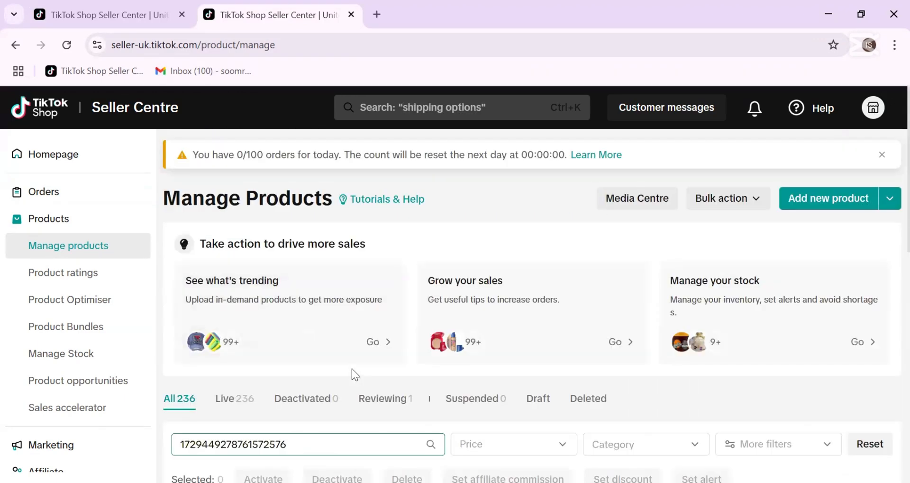
pyautogui.scroll(-3, 352, 374)
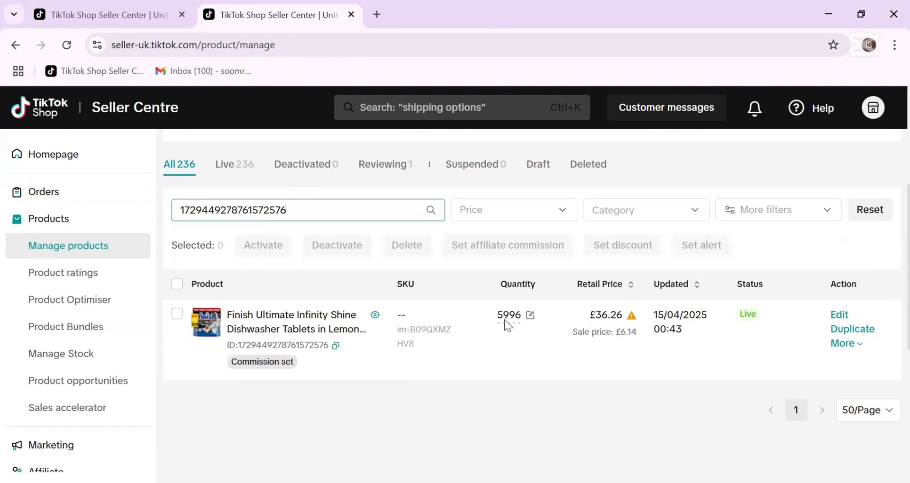
# - Review the Finish dishwasher tablets' stock breakdown, set the total stock to 7997 and save it
pyautogui.moveTo(506, 318)
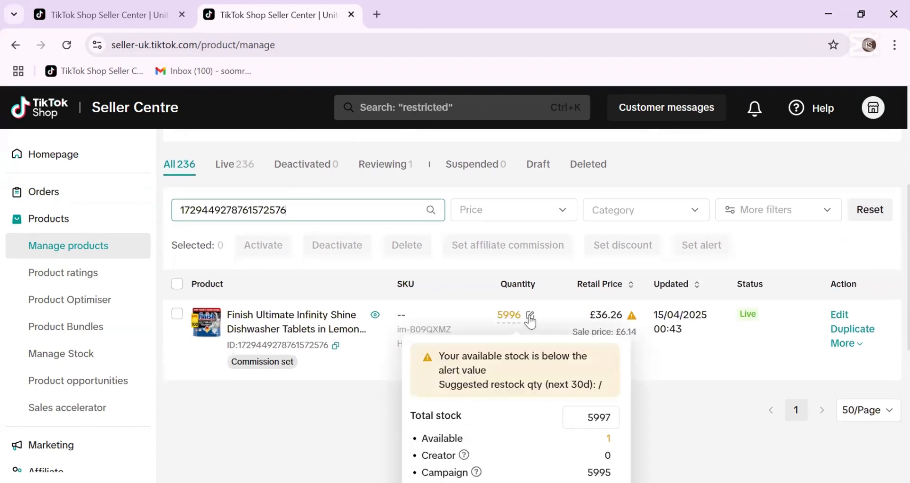
pyautogui.scroll(-1, 568, 355)
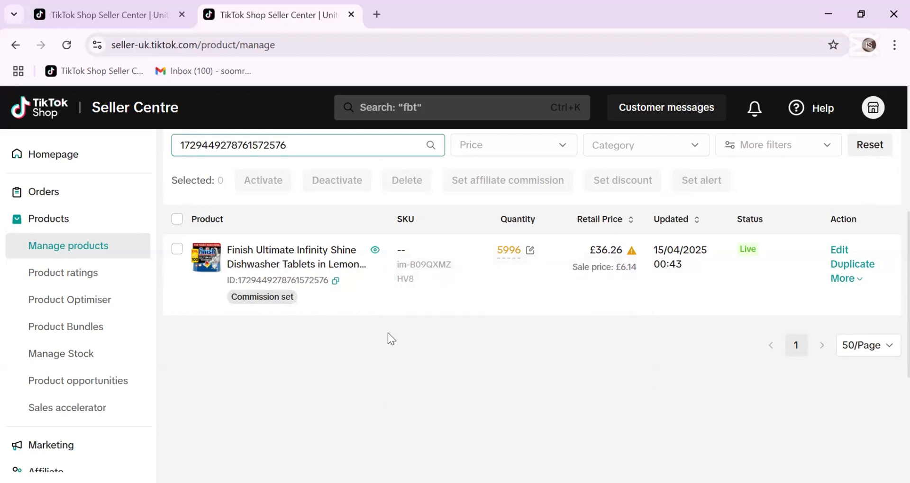
pyautogui.moveTo(532, 255)
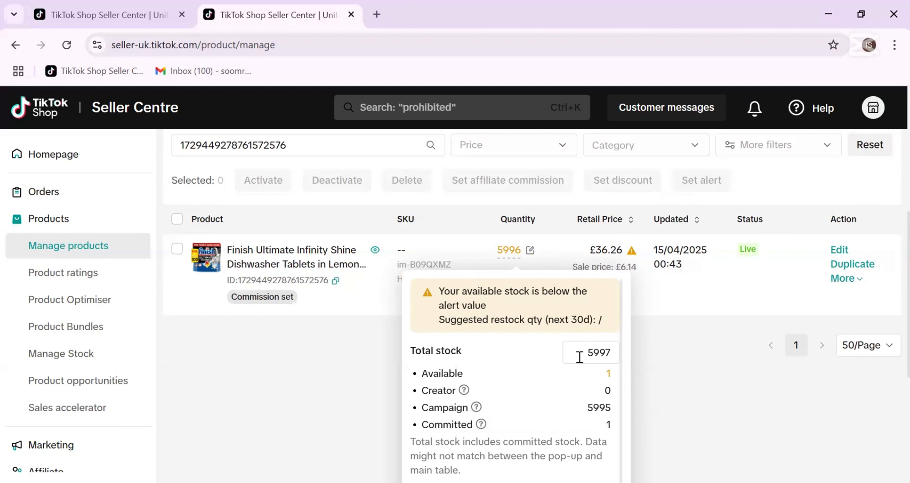
pyautogui.click(594, 355)
pyautogui.press('BackSpace')
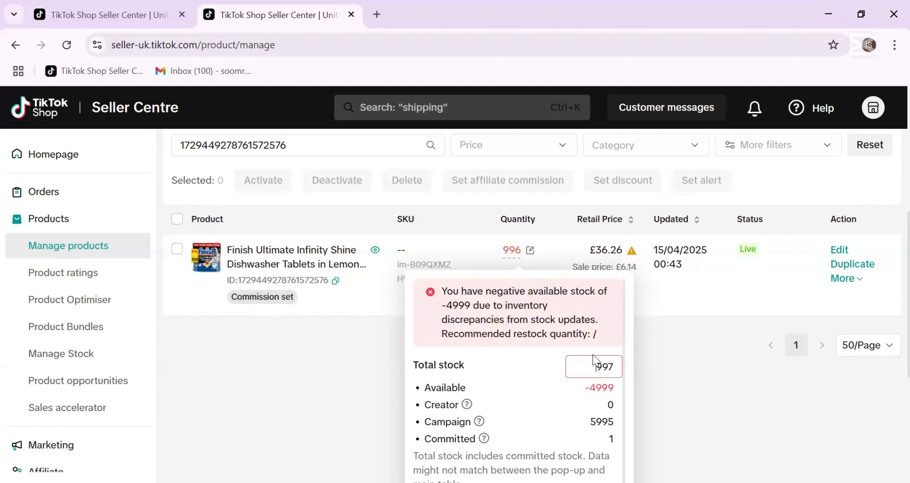
pyautogui.write('7')
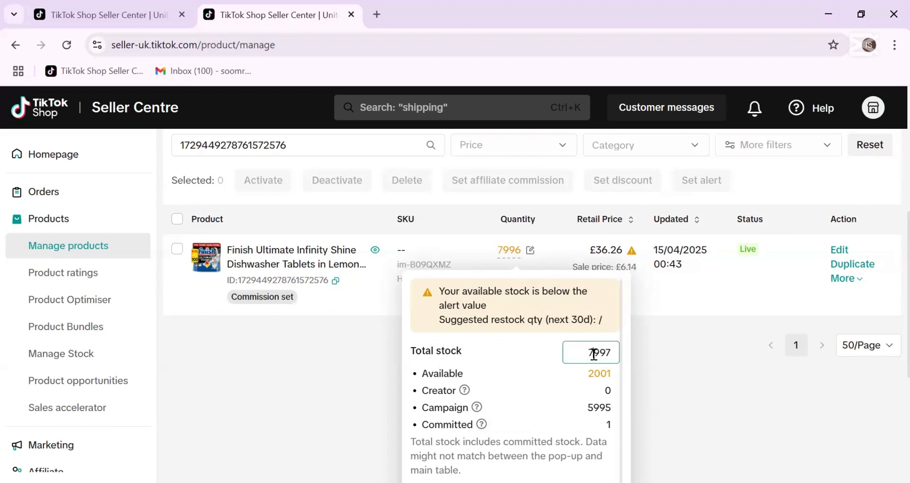
pyautogui.scroll(-2, 549, 398)
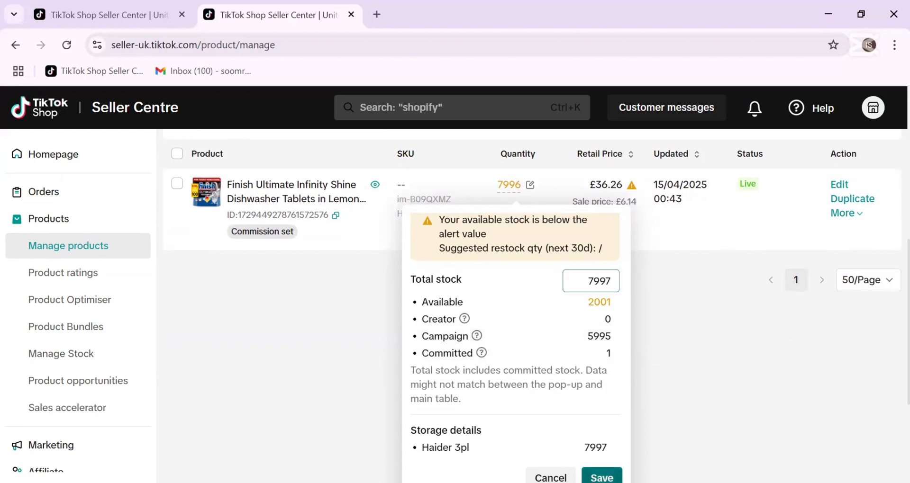
pyautogui.click(602, 478)
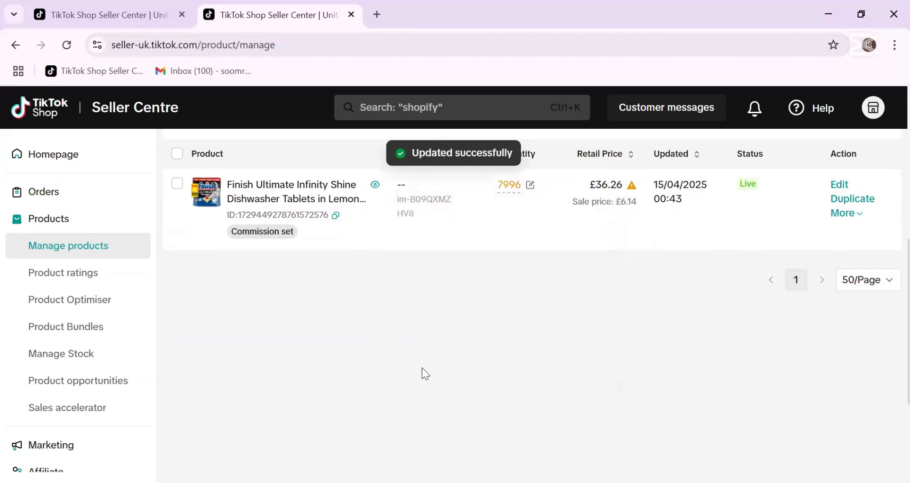
# - Check the Finish dishwasher tablets' stock breakdown and reload the campaign registration page to refresh the available stock
pyautogui.click(530, 185)
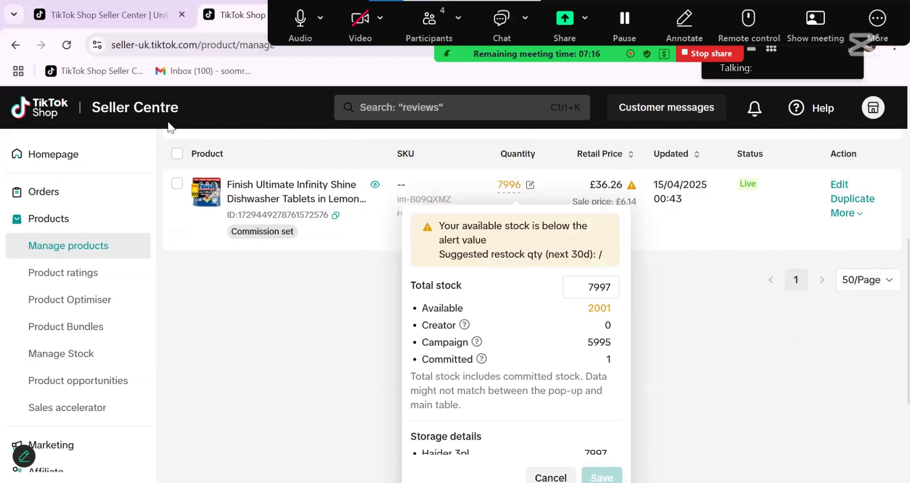
pyautogui.click(107, 5)
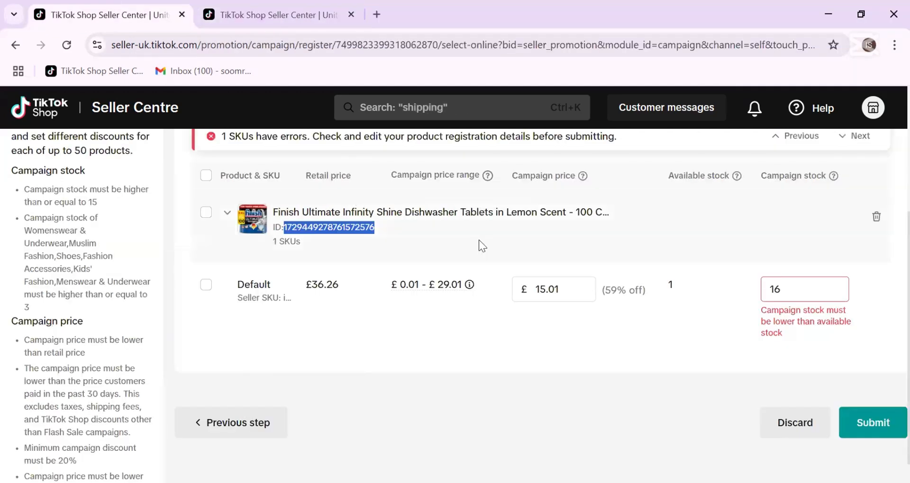
pyautogui.click(779, 290)
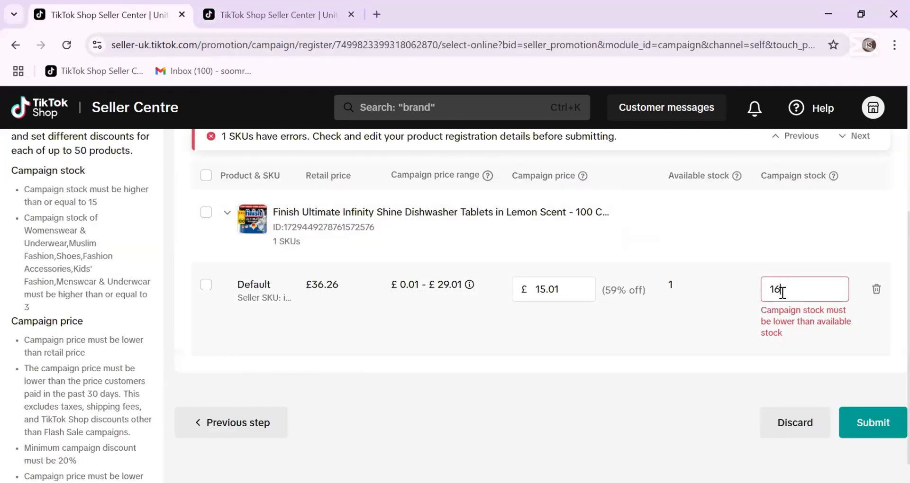
pyautogui.click(66, 45)
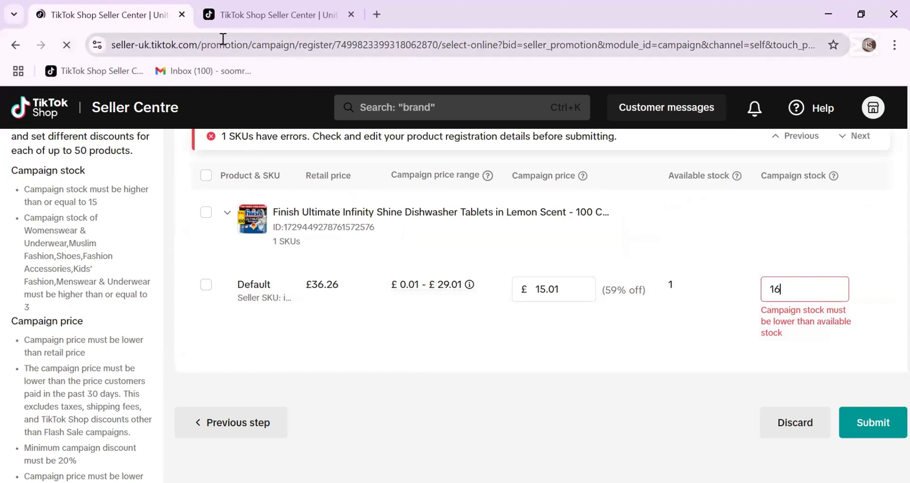
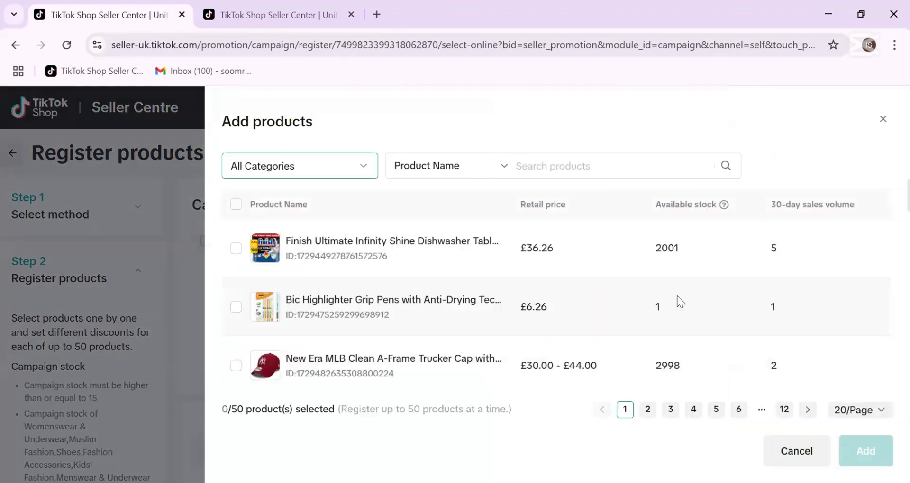
# - Add the Finish dishwasher tablets to the campaign products and set their campaign price to £15.01
pyautogui.click(236, 248)
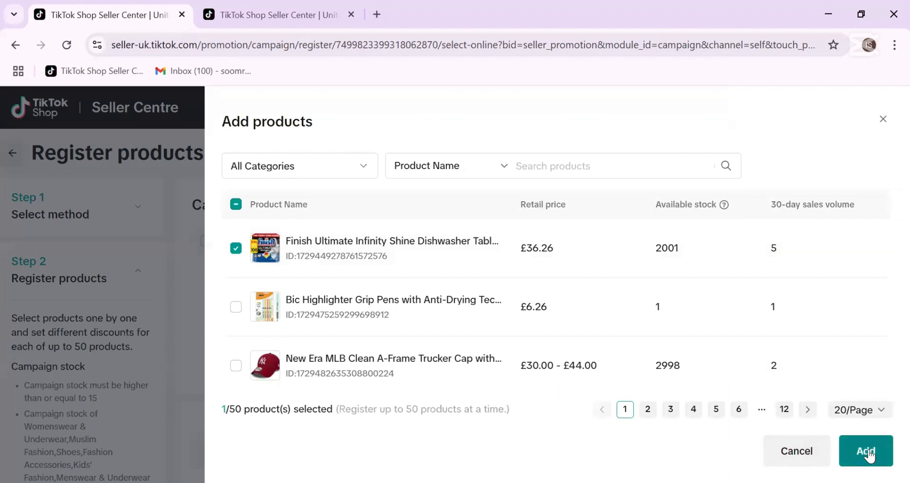
pyautogui.click(867, 453)
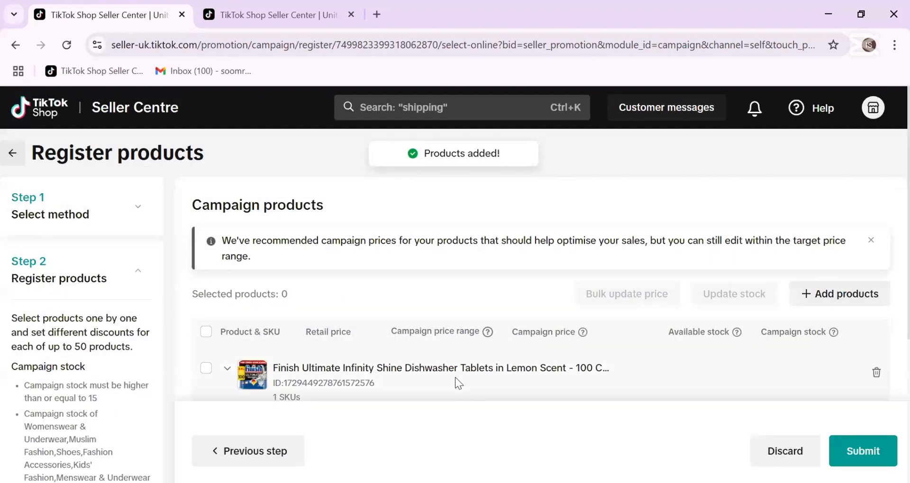
pyautogui.scroll(-4, 455, 377)
pyautogui.click(547, 252)
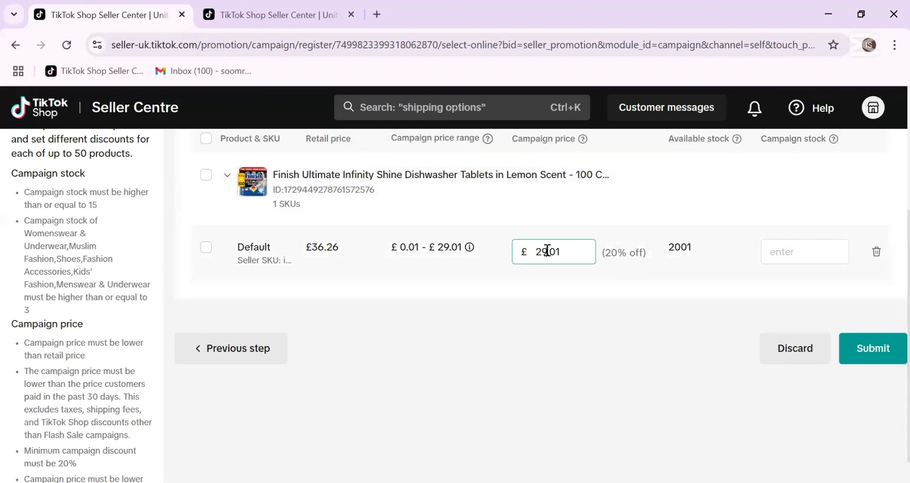
pyautogui.press('BackSpace')
pyautogui.press('BackSpace')
pyautogui.write('15')
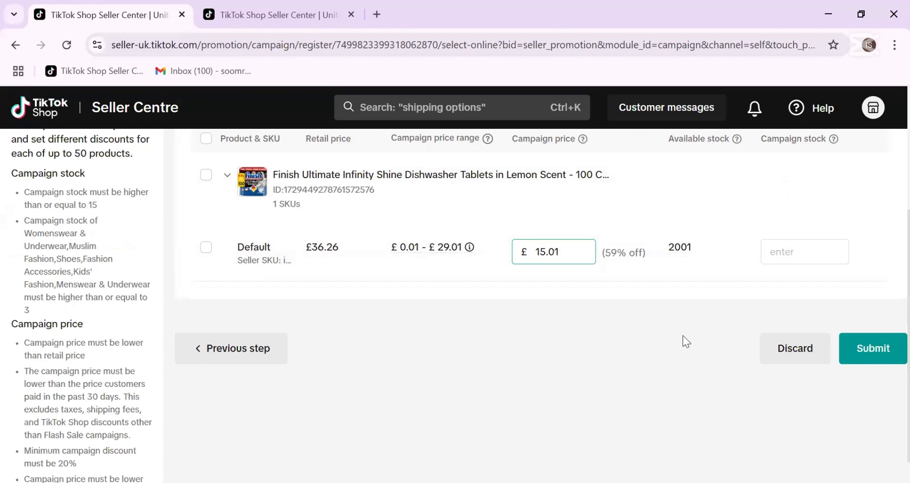
# - Set the Finish dishwasher tablets' campaign stock to 20, submit the registration and confirm its preview
pyautogui.click(791, 250)
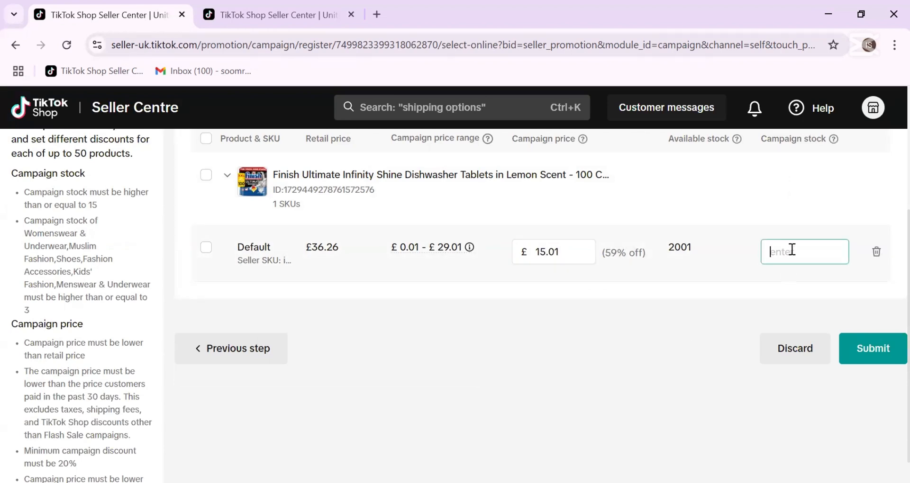
pyautogui.write('20')
pyautogui.click(706, 298)
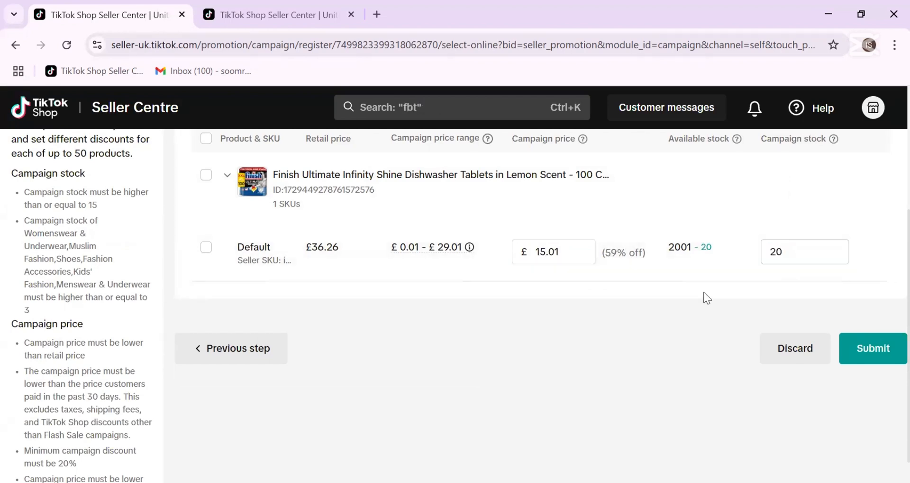
pyautogui.click(785, 258)
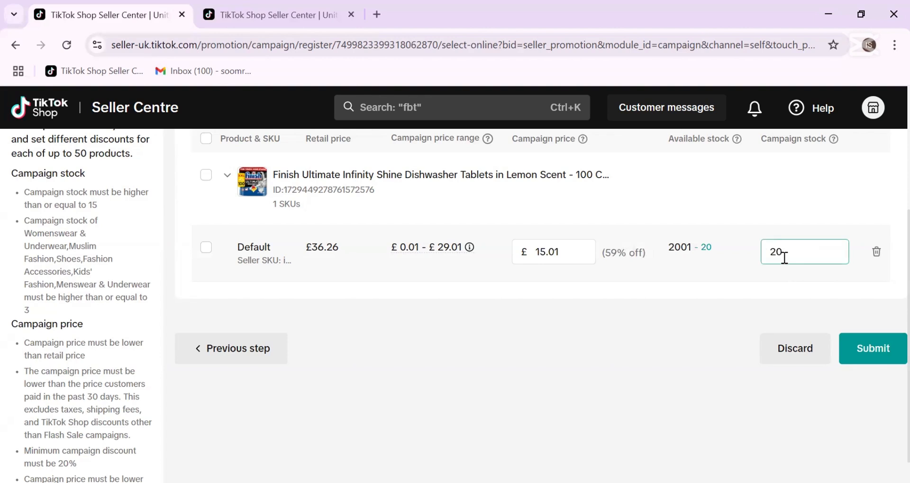
pyautogui.click(542, 308)
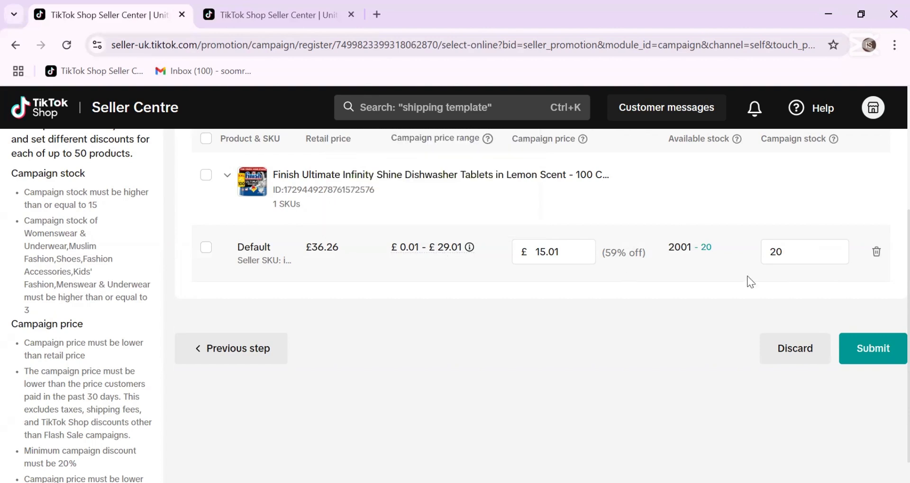
pyautogui.click(788, 254)
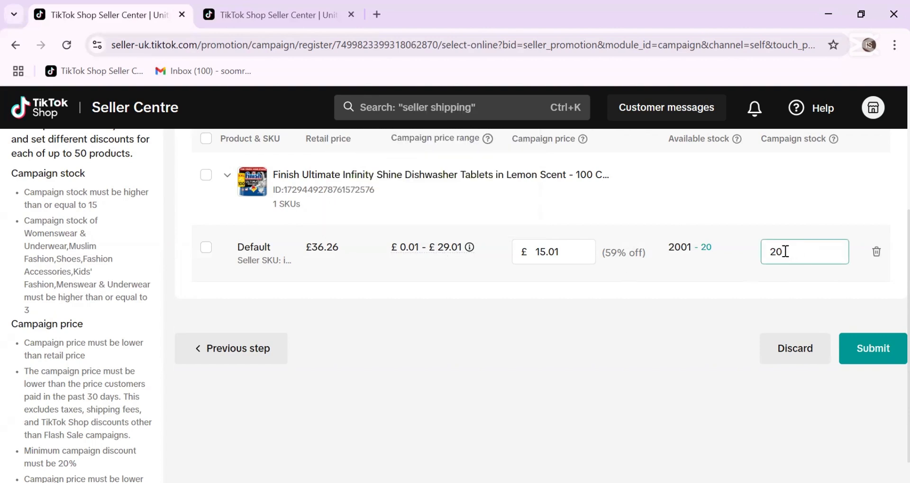
pyautogui.click(598, 255)
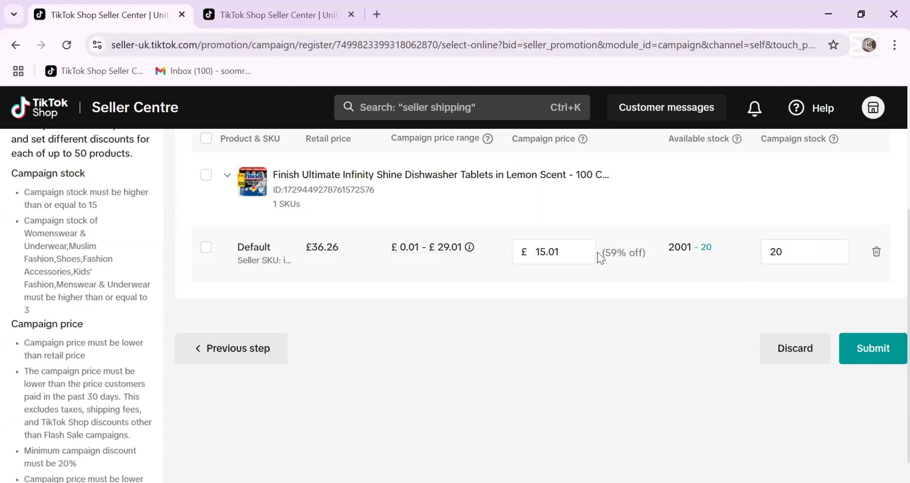
pyautogui.click(871, 346)
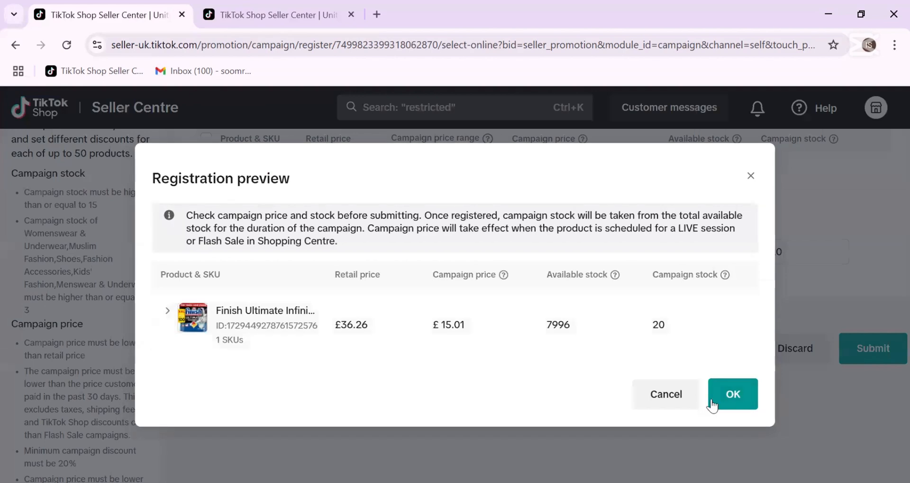
pyautogui.click(743, 401)
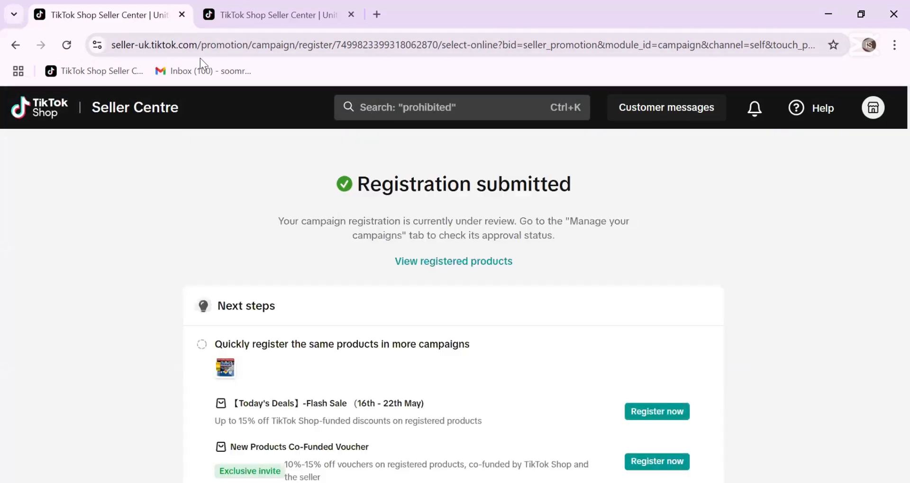
# - View the registered products of the 23th - 27th May Flash Sale and review the Finish dishwasher tablets' status and campaign price
pyautogui.scroll(-1, 332, 345)
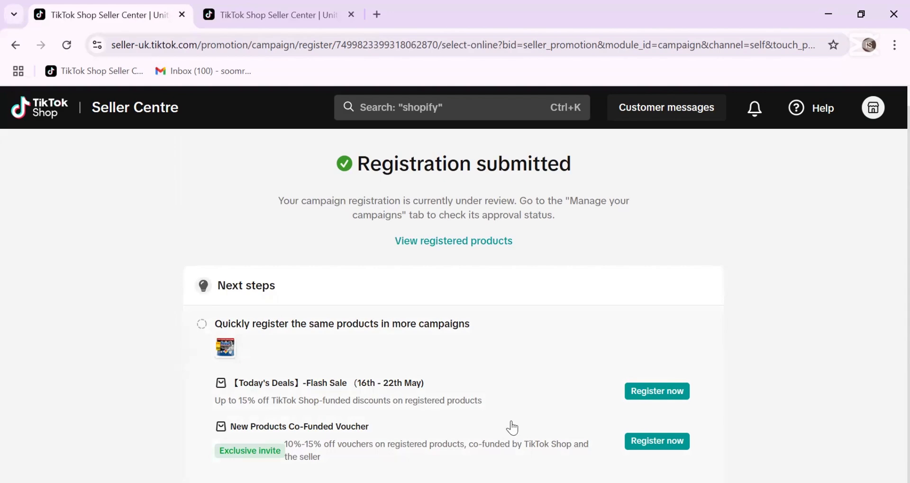
pyautogui.click(443, 242)
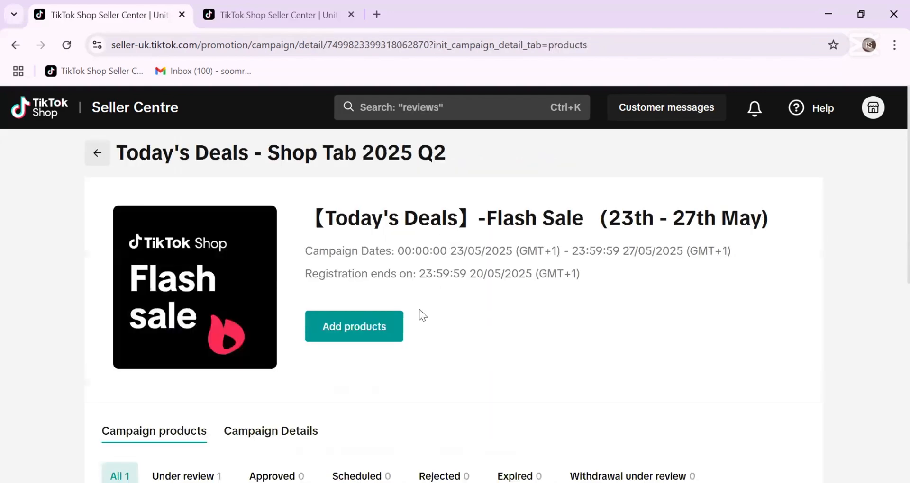
pyautogui.scroll(-5, 419, 309)
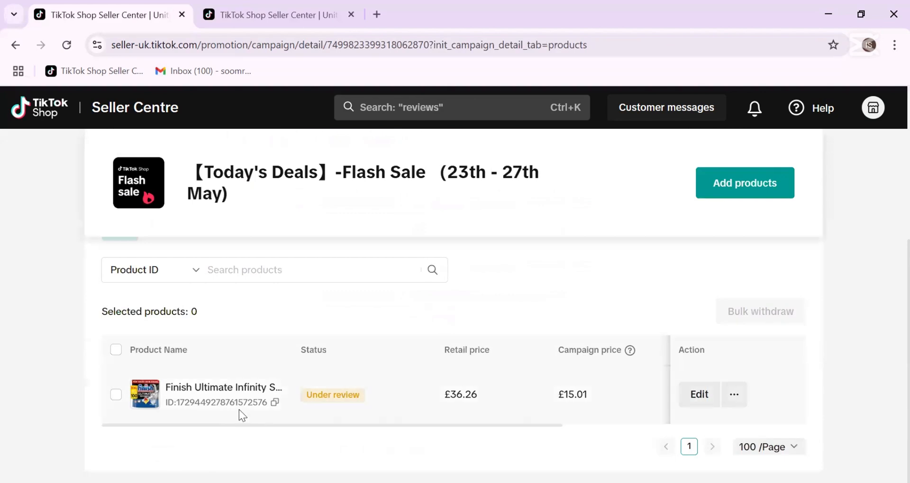
pyautogui.scroll(3, 465, 395)
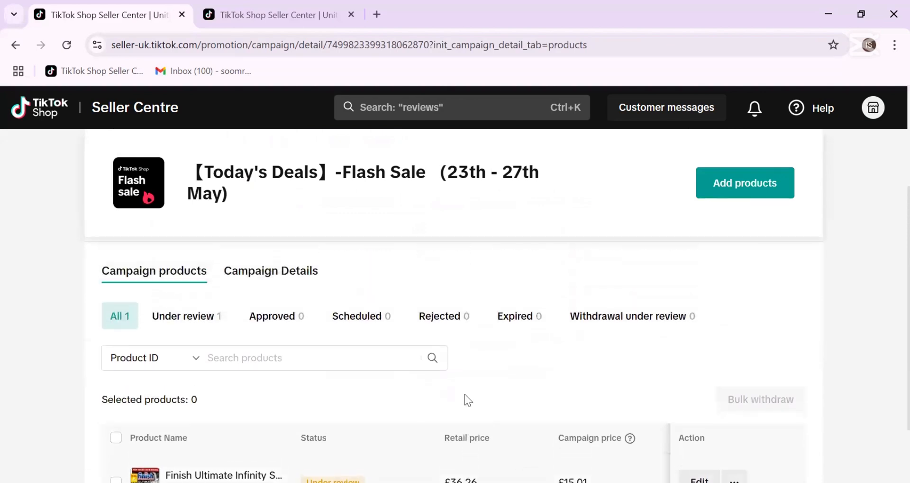
pyautogui.scroll(-3, 375, 400)
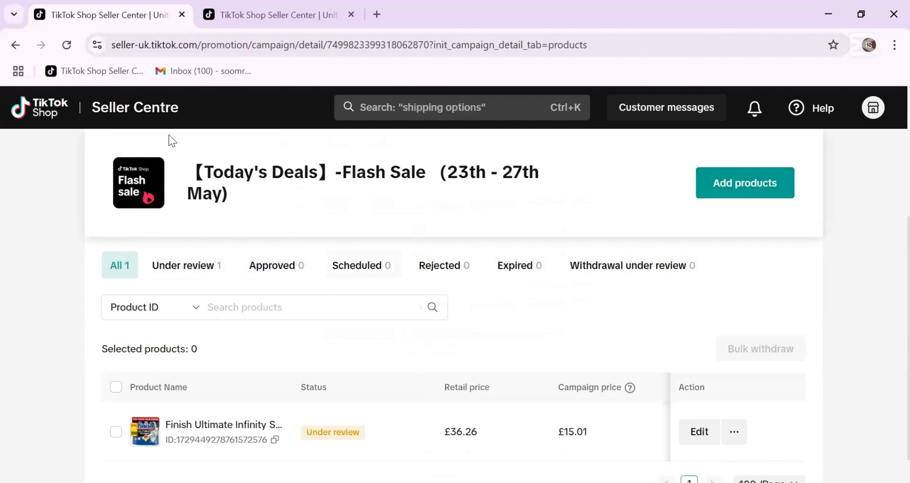
pyautogui.scroll(5, 98, 158)
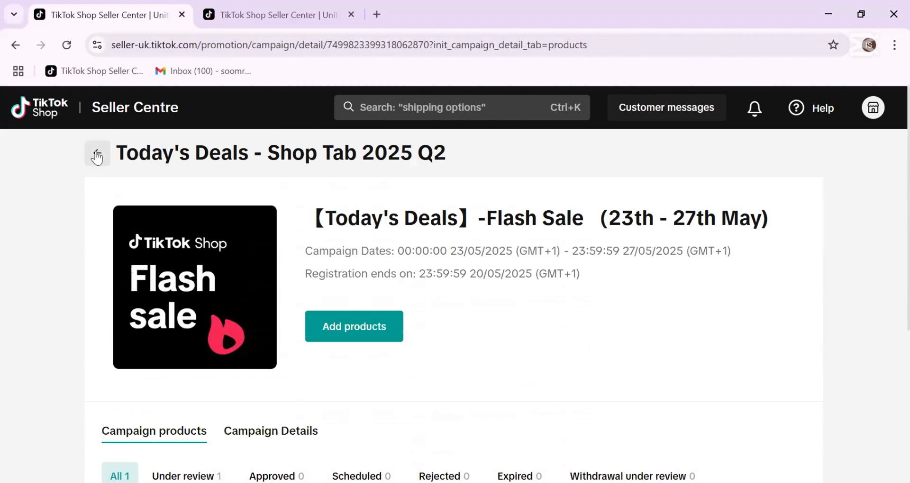
# - From the campaign details, manage Today's Deals: April - June 2025 (All TTS Domains) and examine its products and the first product's extra actions
pyautogui.click(97, 158)
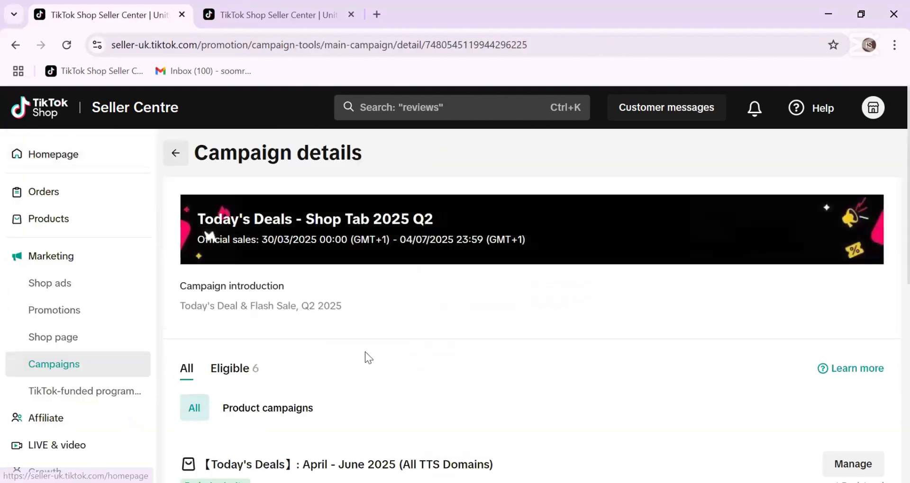
pyautogui.scroll(-4, 364, 352)
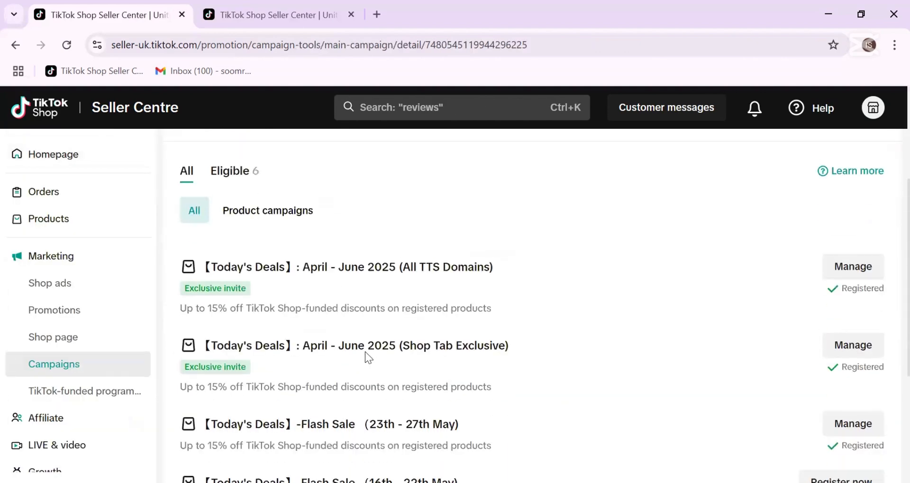
pyautogui.click(853, 260)
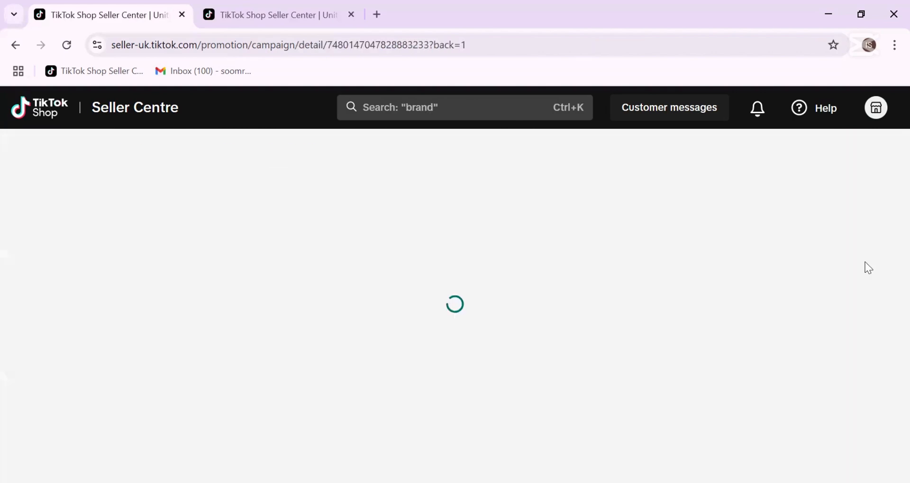
pyautogui.scroll(-2, 523, 386)
pyautogui.scroll(-6, 521, 380)
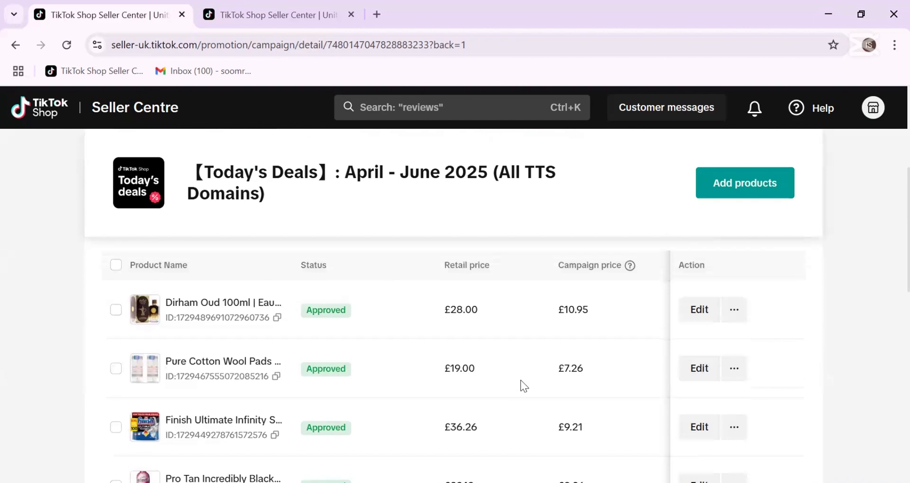
pyautogui.click(734, 313)
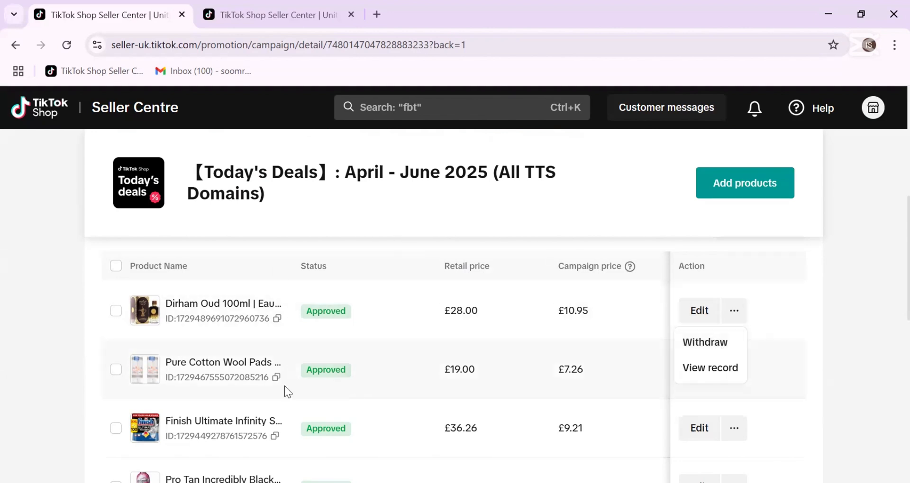
pyautogui.scroll(5, 446, 268)
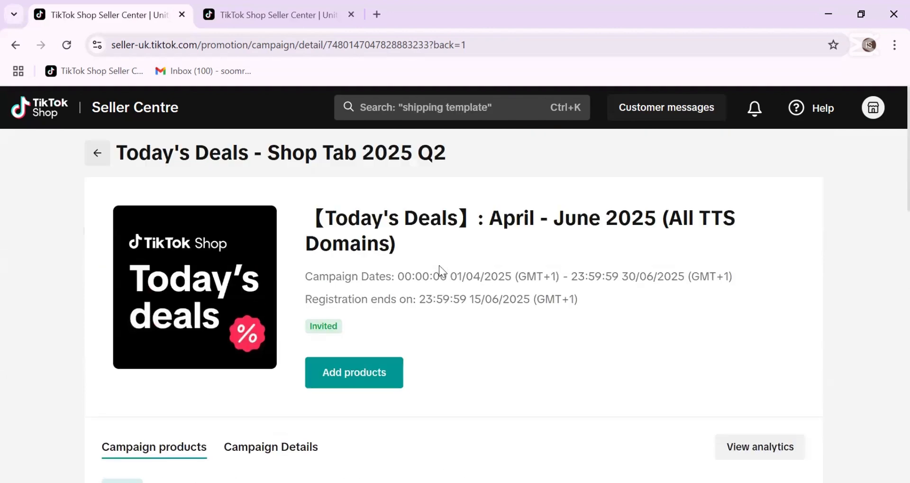
# - Return to the Today's Deals - Shop Tab 2025 Q2 campaign details and review the listed campaigns and their registration status
pyautogui.click(94, 159)
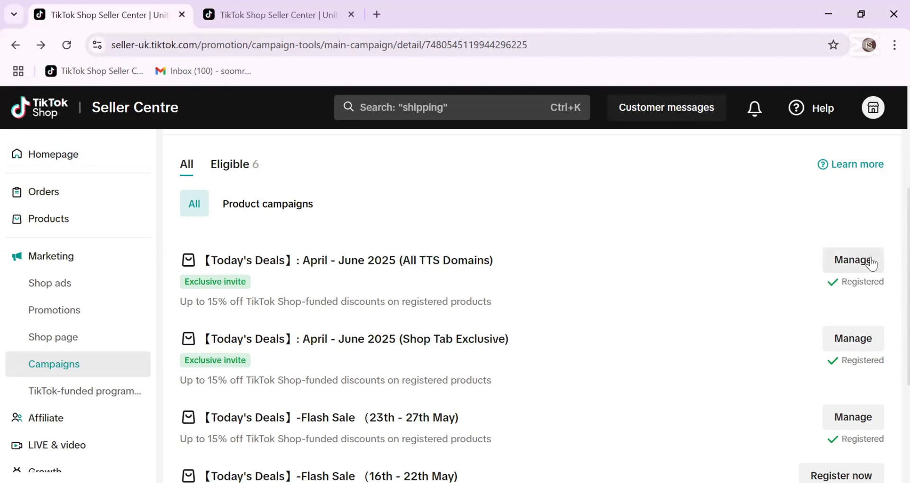
pyautogui.scroll(-4, 689, 310)
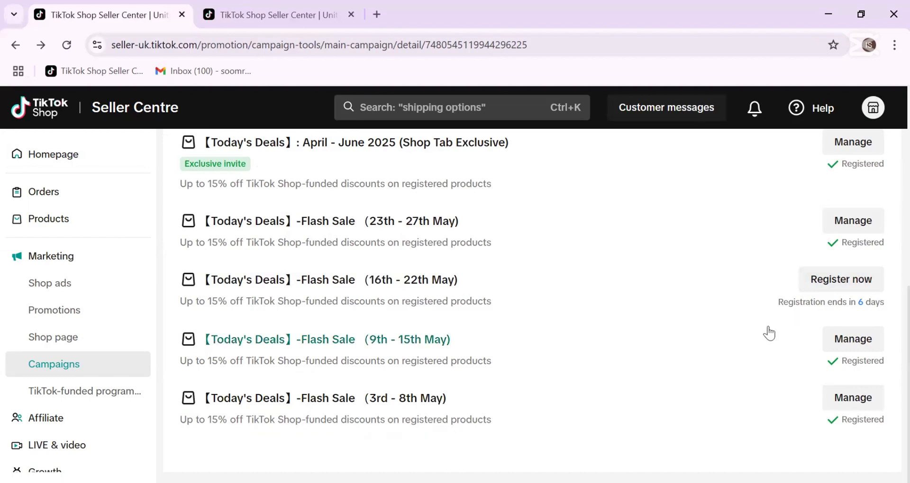
pyautogui.scroll(8, 769, 333)
pyautogui.scroll(-8, 769, 332)
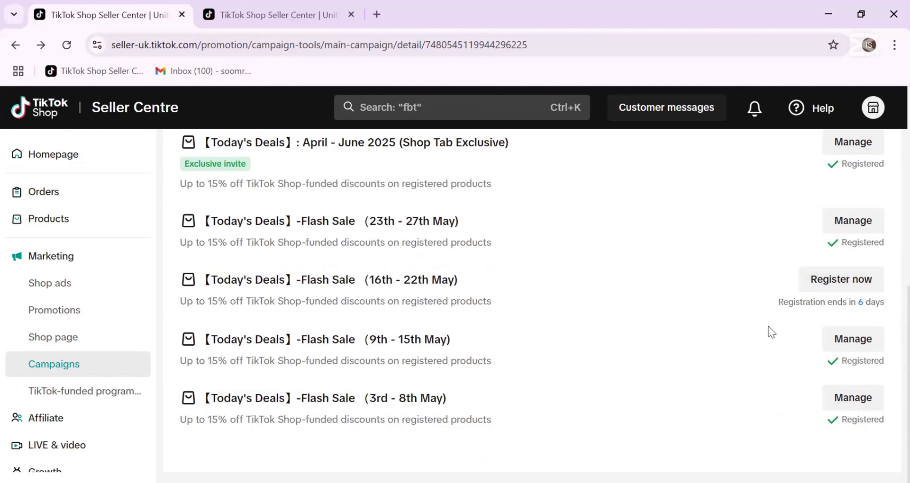
pyautogui.scroll(8, 769, 332)
pyautogui.scroll(-8, 769, 332)
# - Open the Seller Centre homepage and look through its to-do list and growth strategy sections
pyautogui.click(65, 161)
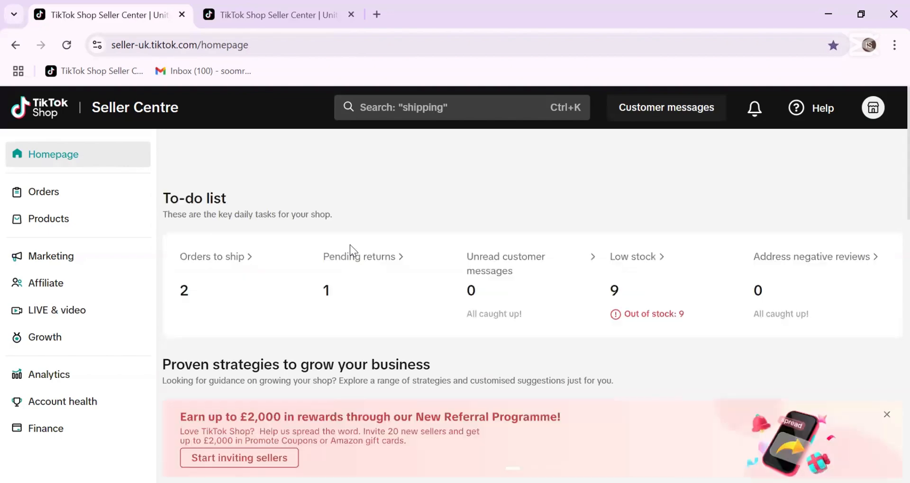
pyautogui.scroll(-4, 349, 245)
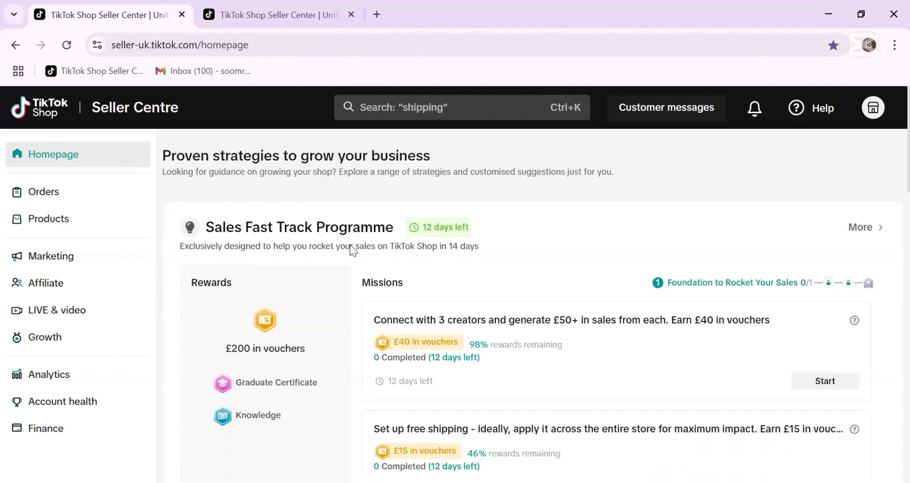
pyautogui.scroll(-5, 349, 245)
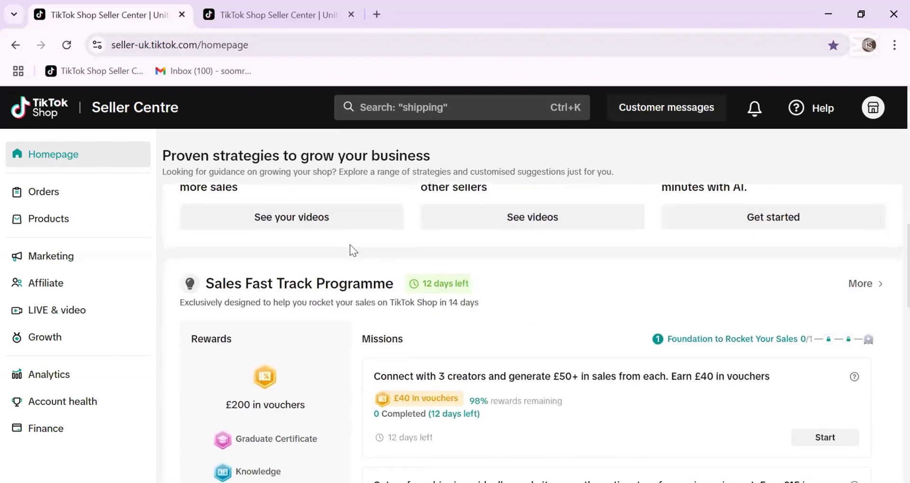
# - Review the Sales Fast Track Programme's rewards and missions on the homepage, including the voucher details of the free shipping mission
pyautogui.scroll(-1, 350, 245)
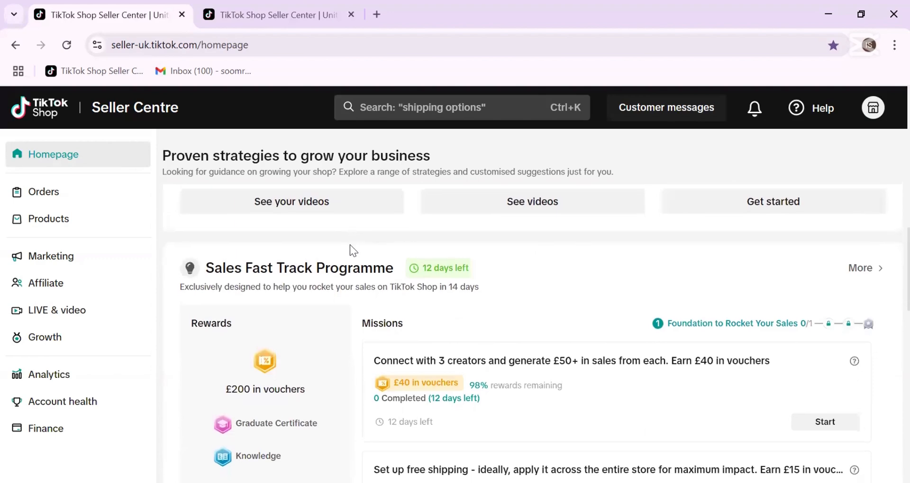
pyautogui.scroll(10, 350, 244)
pyautogui.scroll(-7, 351, 245)
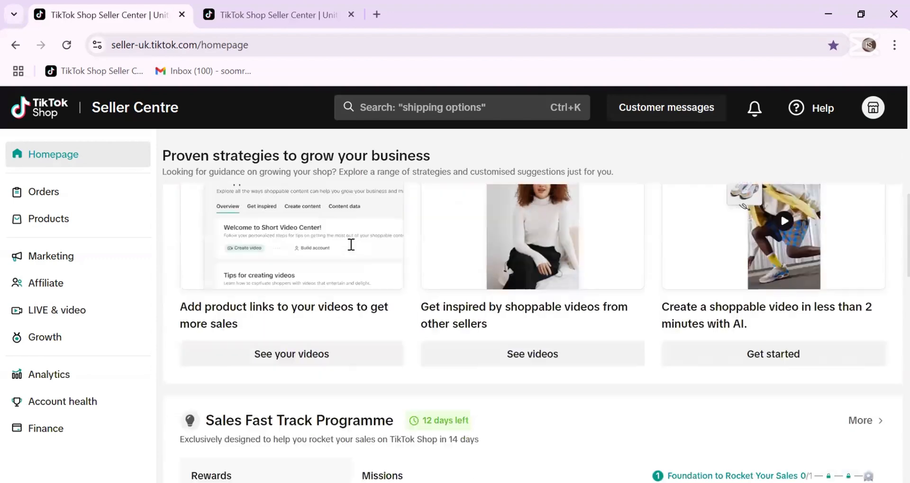
pyautogui.scroll(-5, 351, 245)
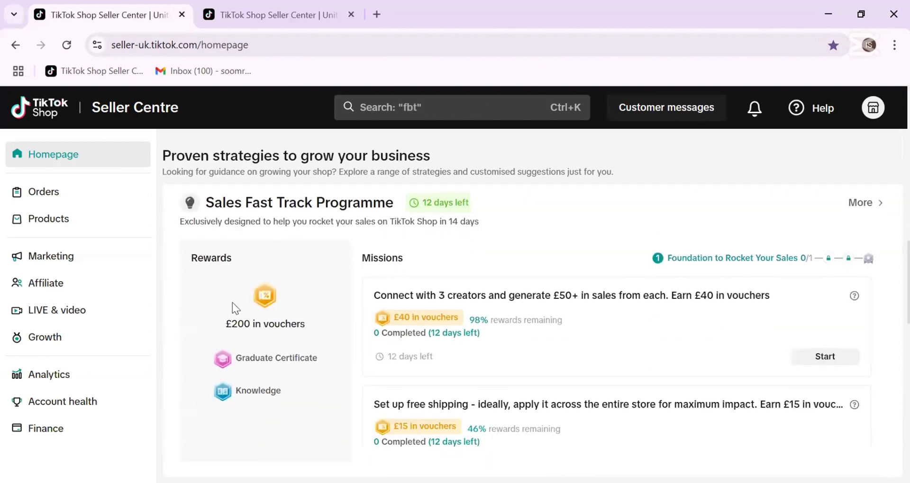
pyautogui.scroll(-1, 551, 358)
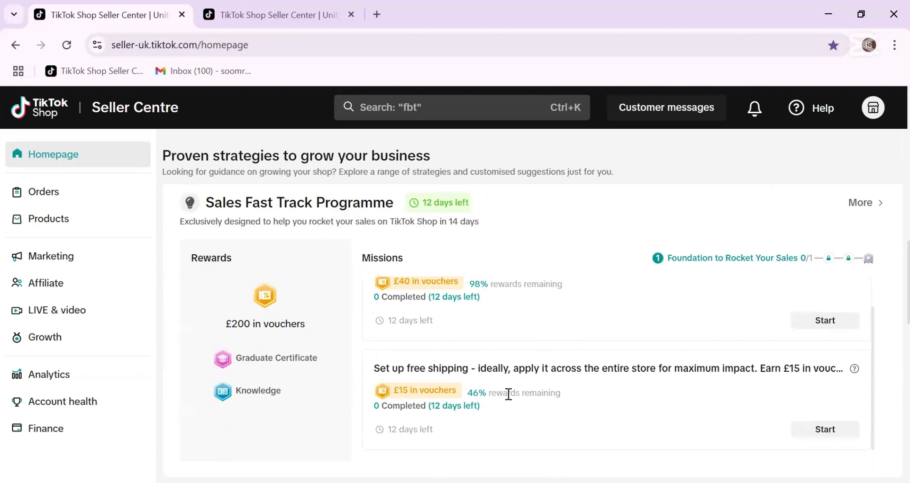
pyautogui.scroll(1, 509, 395)
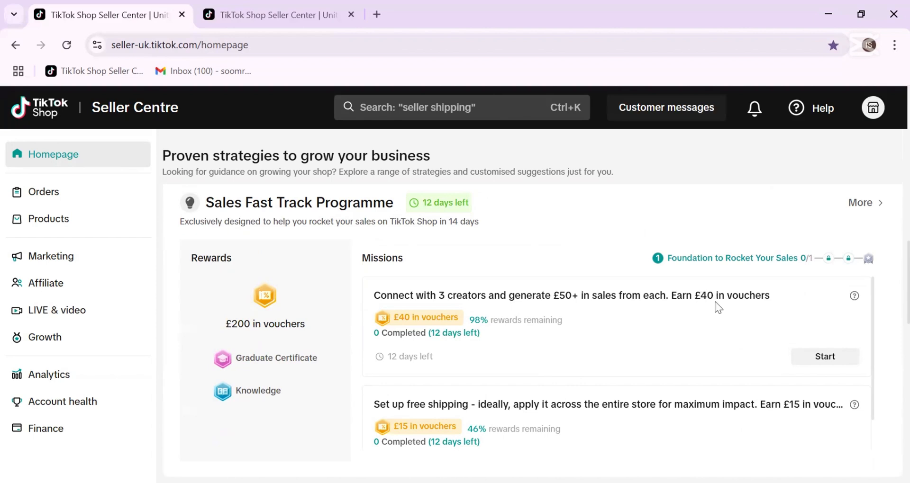
pyautogui.scroll(-1, 717, 309)
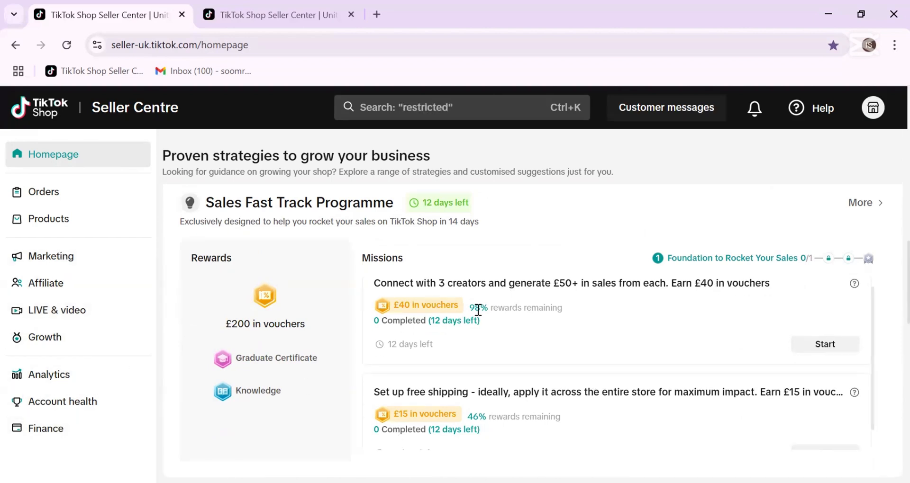
pyautogui.scroll(-1, 606, 349)
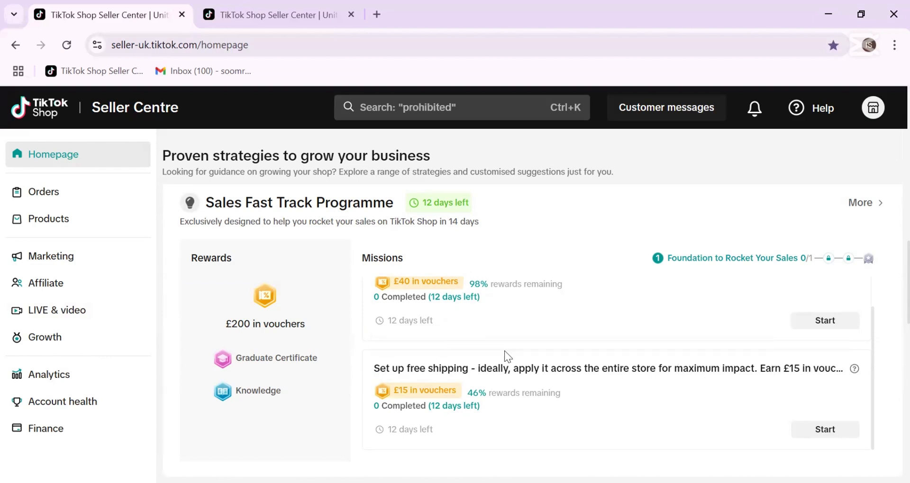
pyautogui.moveTo(394, 395)
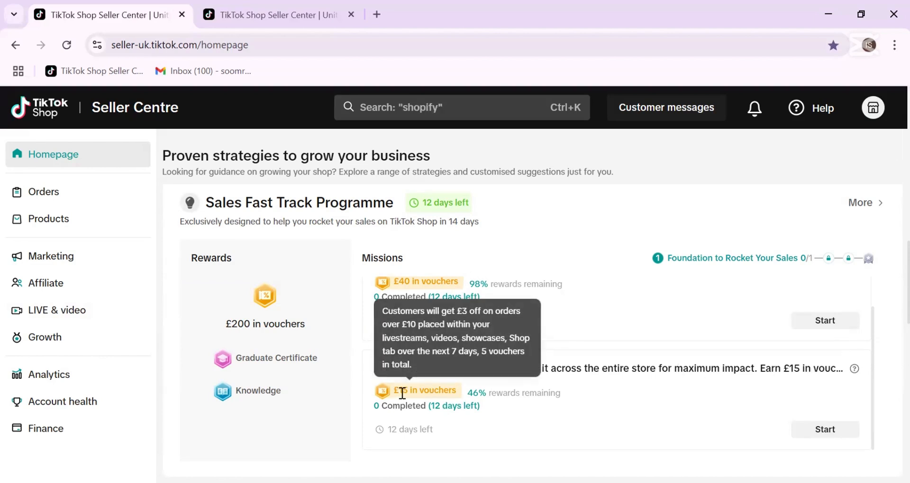
# - Look through the homepage's targeted strategies and third-party tools sections, then return to the Sales Fast Track Programme
pyautogui.scroll(-3, 433, 404)
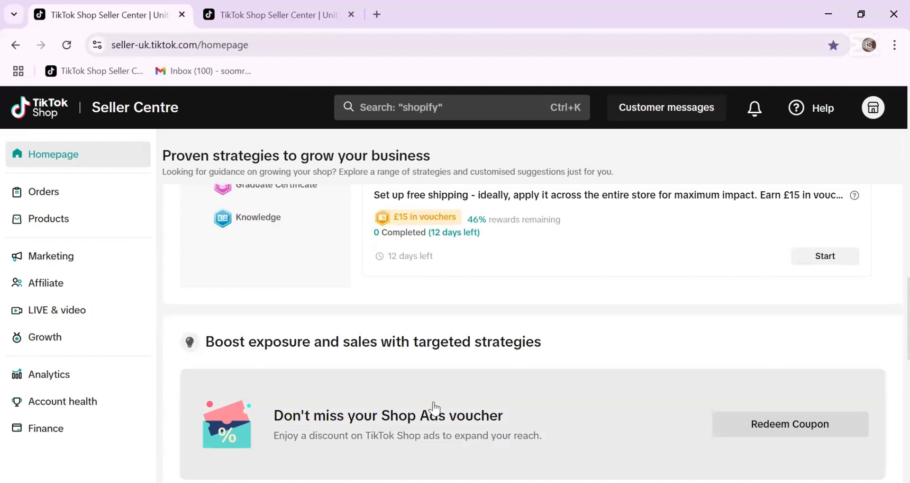
pyautogui.scroll(-6, 433, 407)
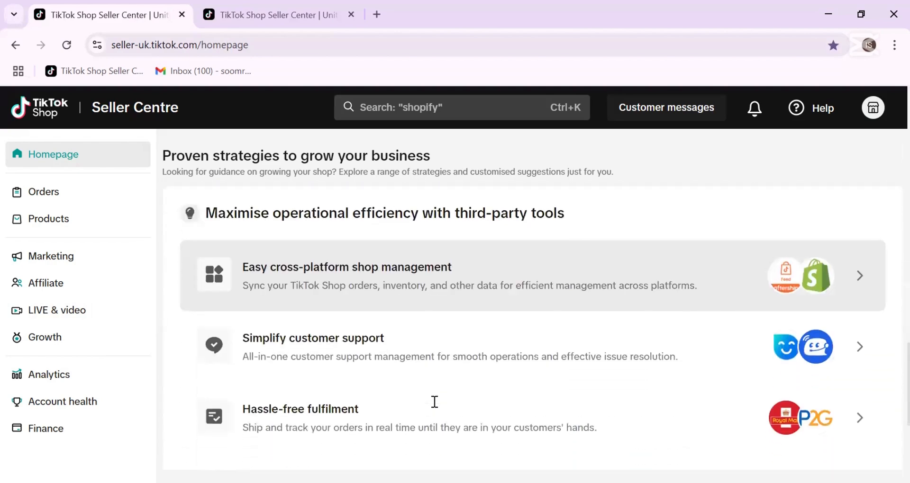
pyautogui.scroll(-1, 434, 402)
pyautogui.scroll(7, 433, 402)
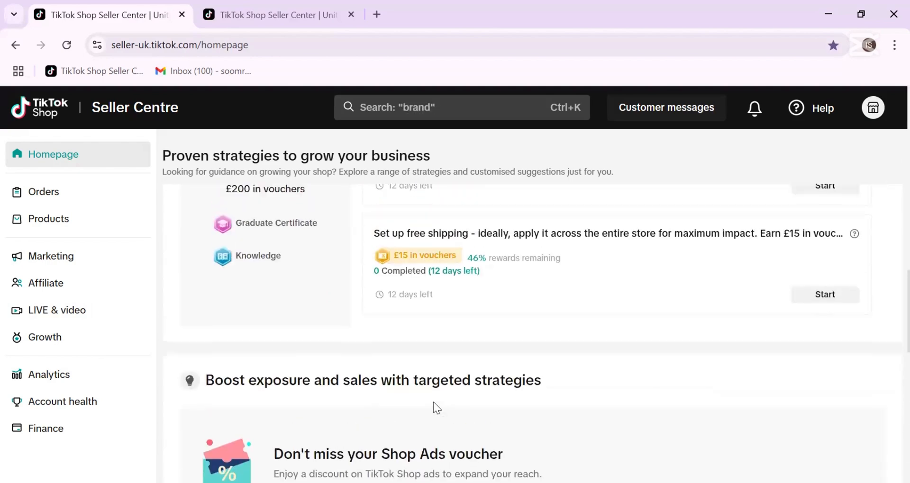
pyautogui.scroll(3, 433, 402)
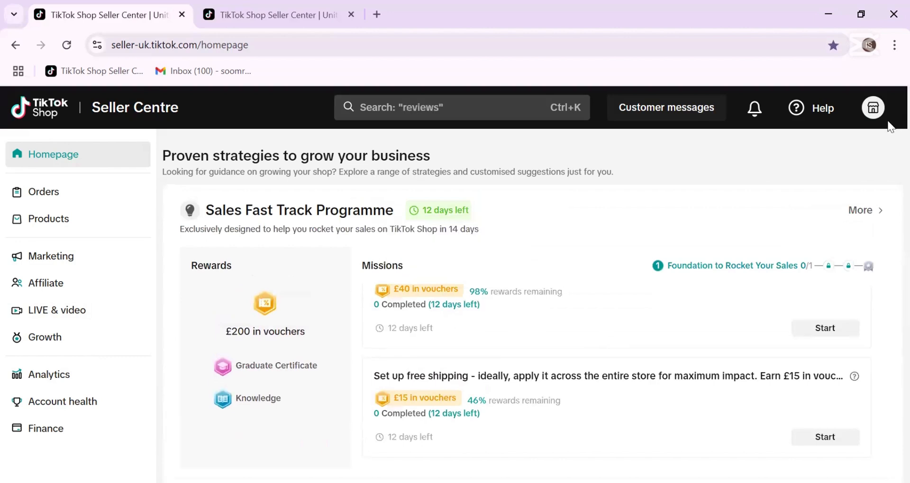
# - Open the full Sales Fast Track Programme page, dismiss its guidance pop-ups and look over the All missions section
pyautogui.click(872, 214)
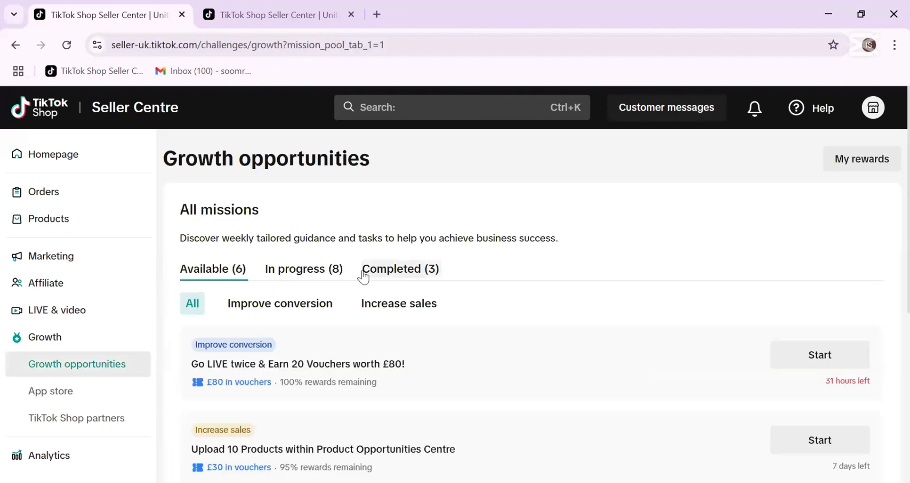
pyautogui.scroll(-10, 362, 266)
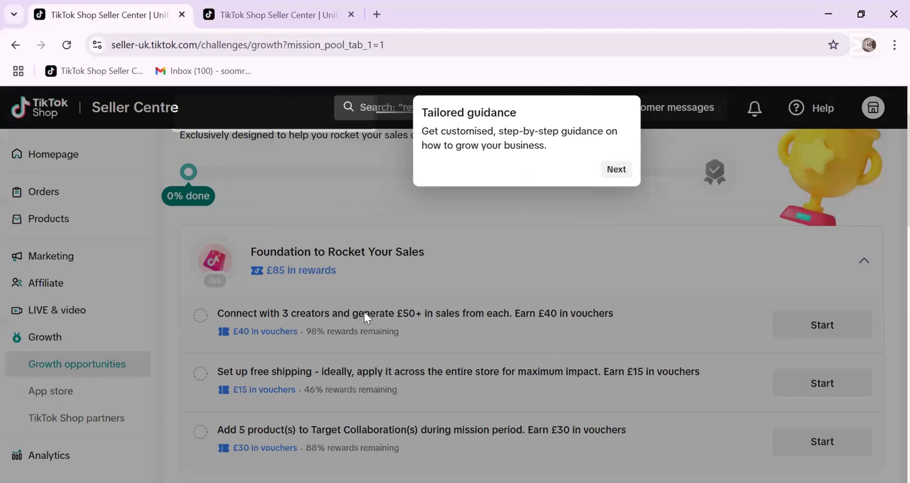
pyautogui.click(616, 169)
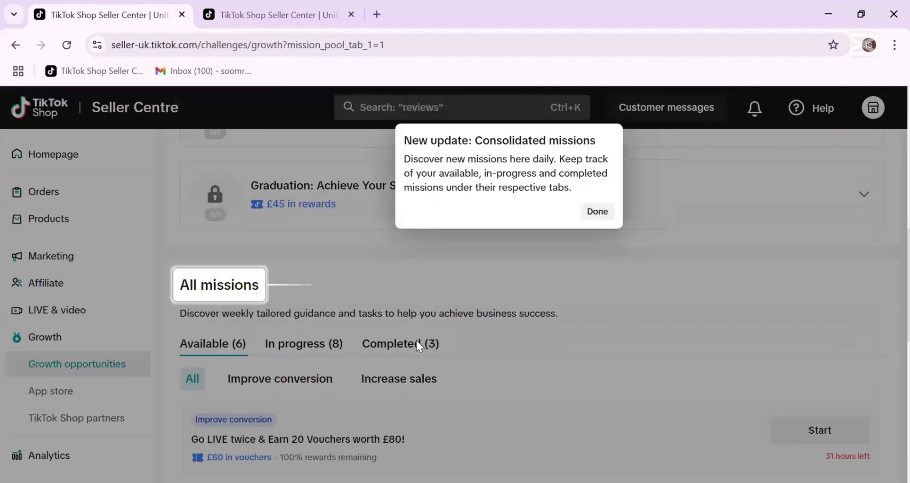
pyautogui.click(505, 356)
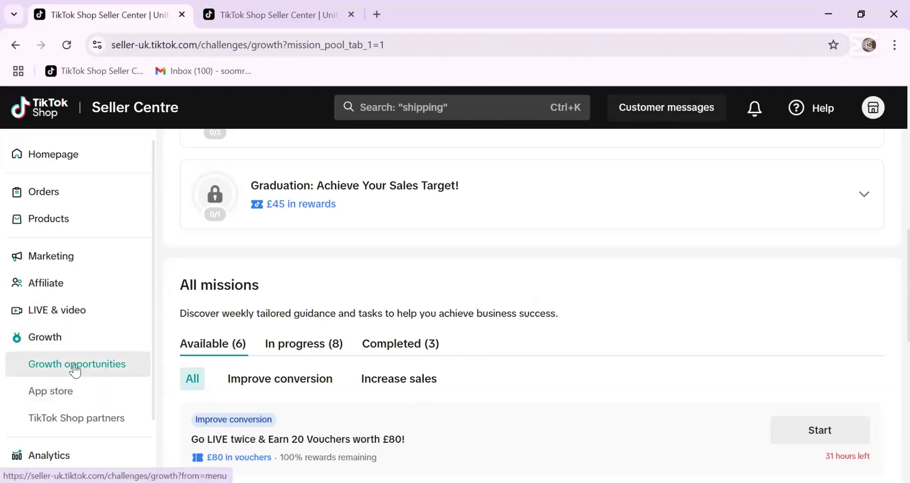
pyautogui.scroll(-2, 74, 372)
pyautogui.scroll(-3, 347, 274)
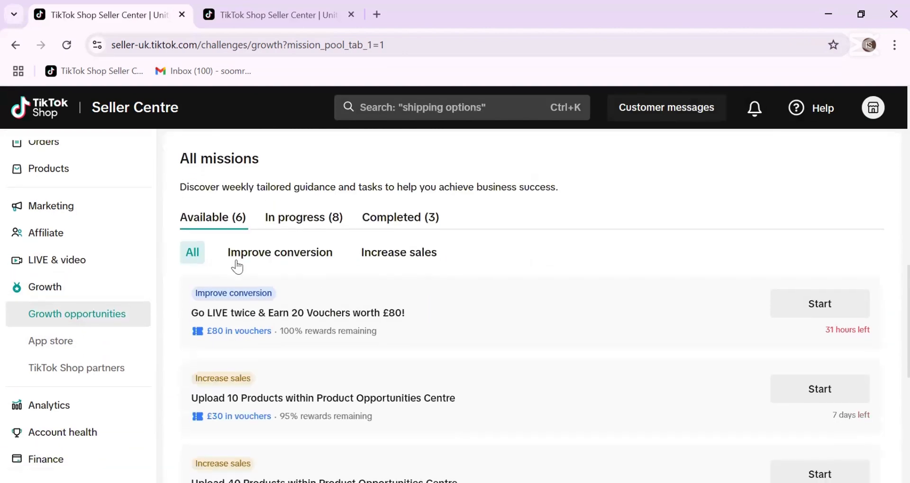
pyautogui.scroll(2, 294, 237)
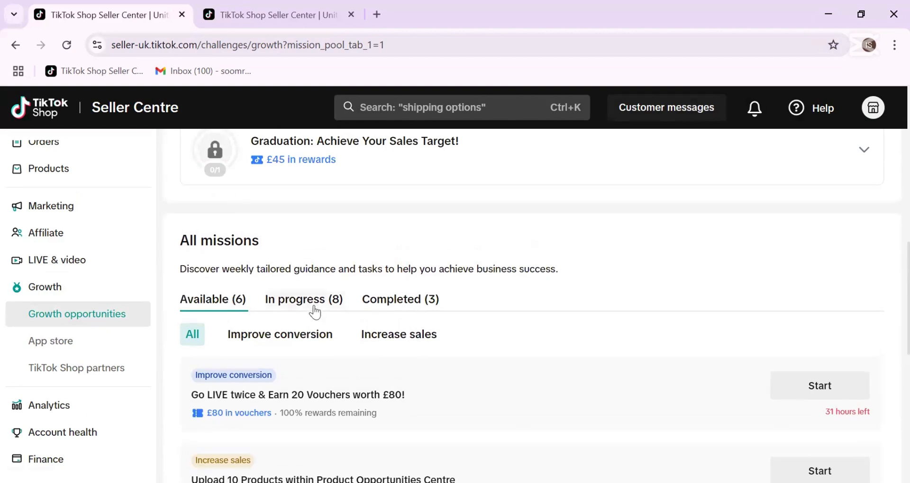
# - Check the completed missions, then examine the in-progress missions with their voucher rewards and end dates
pyautogui.click(400, 309)
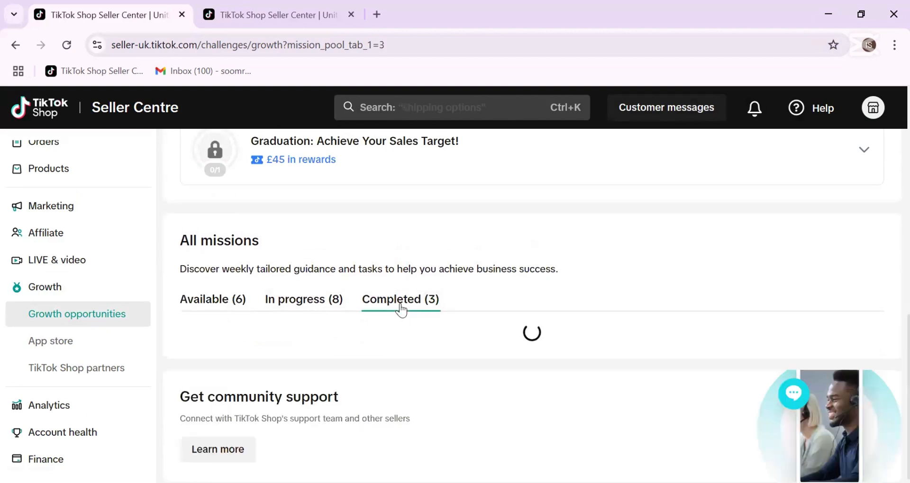
pyautogui.click(302, 309)
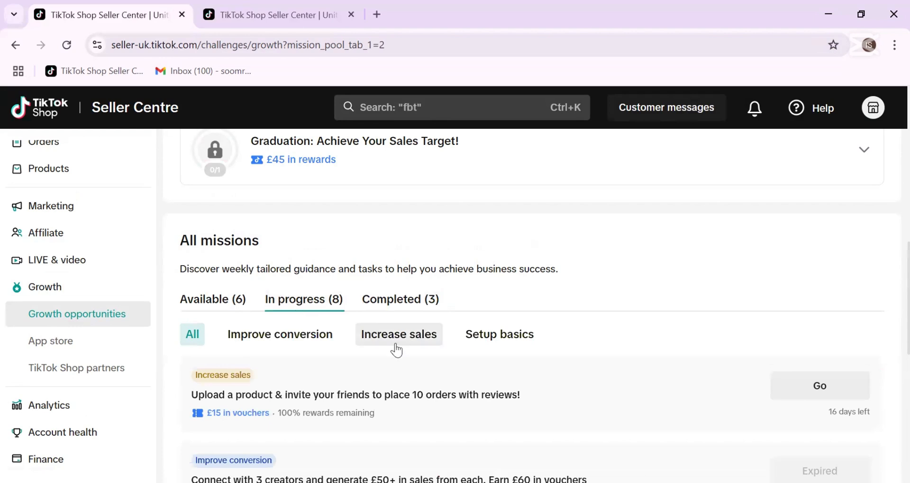
pyautogui.scroll(-4, 394, 349)
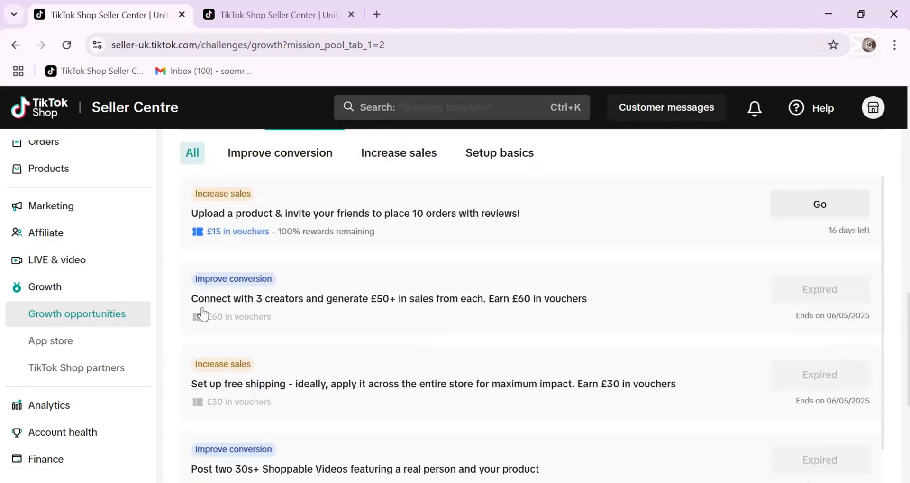
pyautogui.scroll(-2, 419, 339)
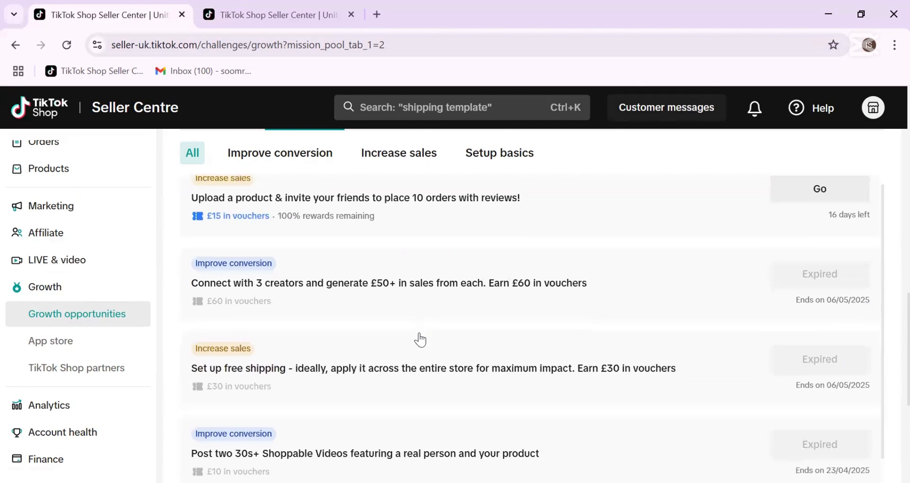
pyautogui.scroll(-2, 420, 339)
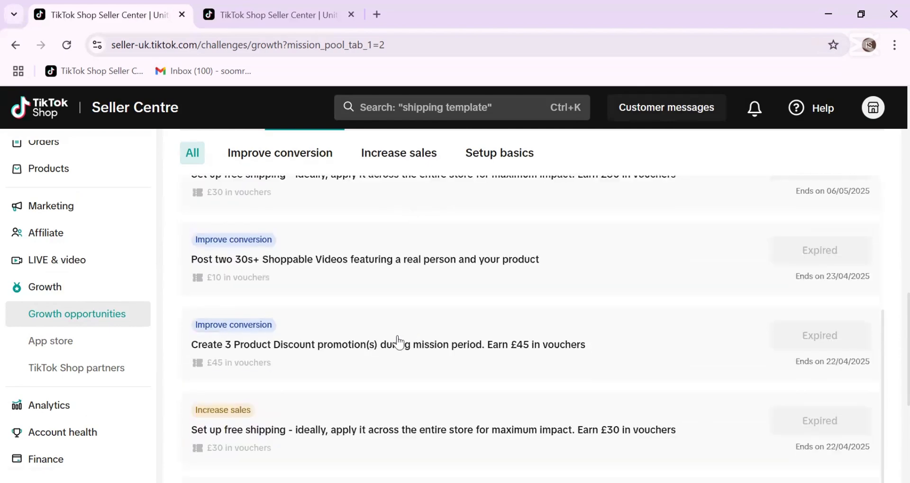
pyautogui.scroll(4, 356, 346)
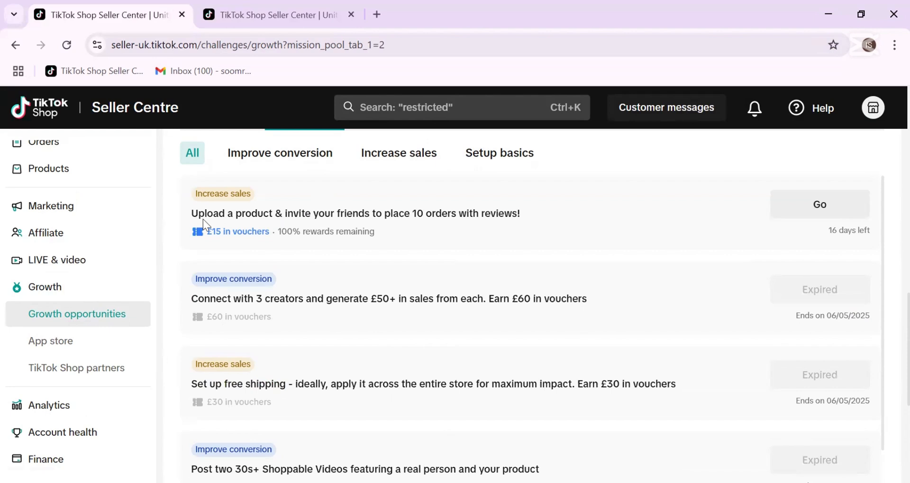
pyautogui.scroll(2, 413, 323)
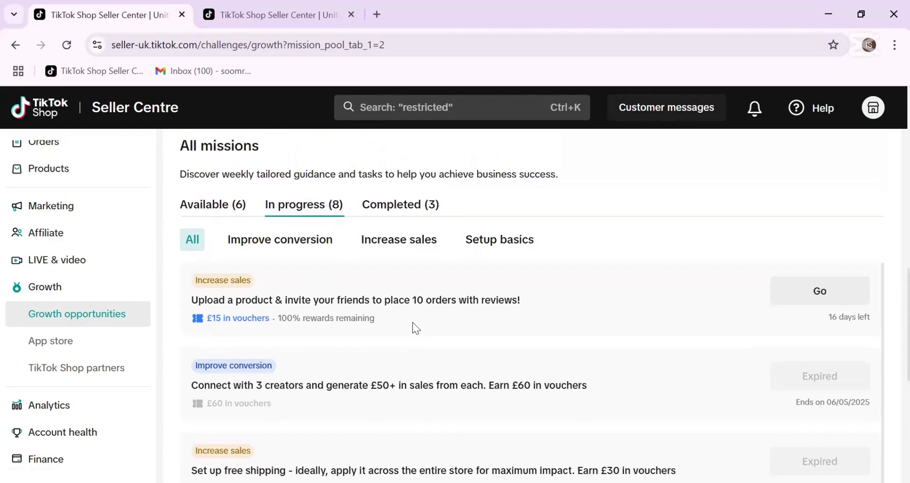
# - Return to the available missions and review the product upload tasks with their voucher rewards and remaining time
pyautogui.click(201, 209)
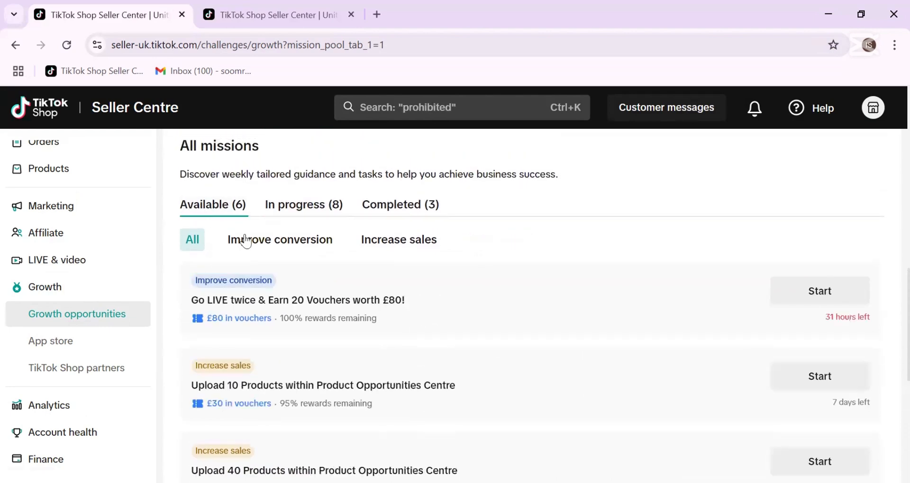
pyautogui.scroll(-1, 291, 346)
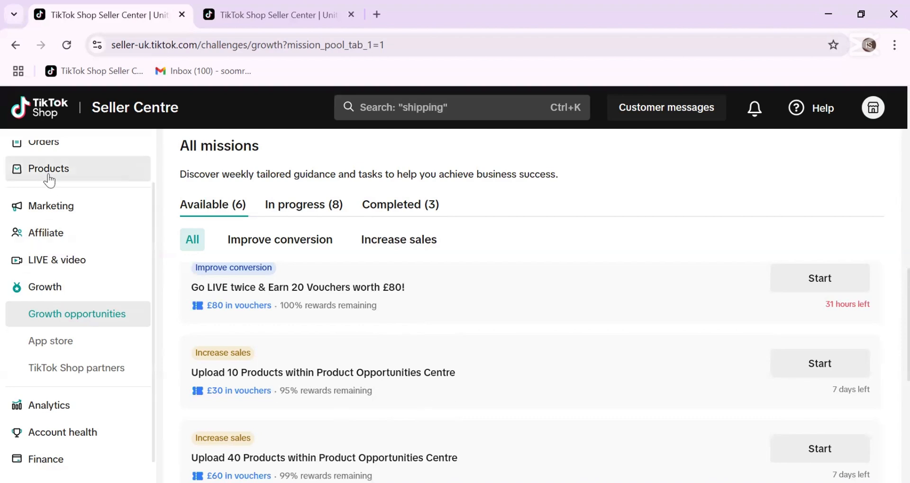
pyautogui.scroll(1, 113, 214)
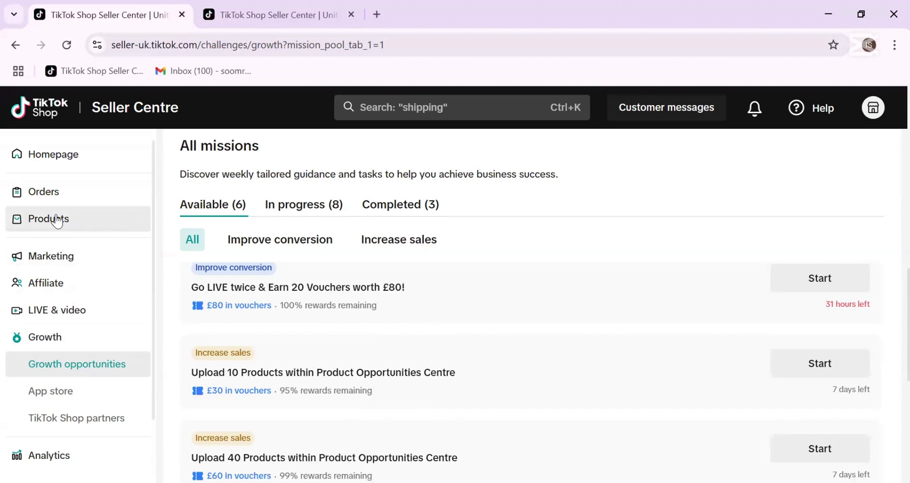
pyautogui.scroll(-1, 377, 338)
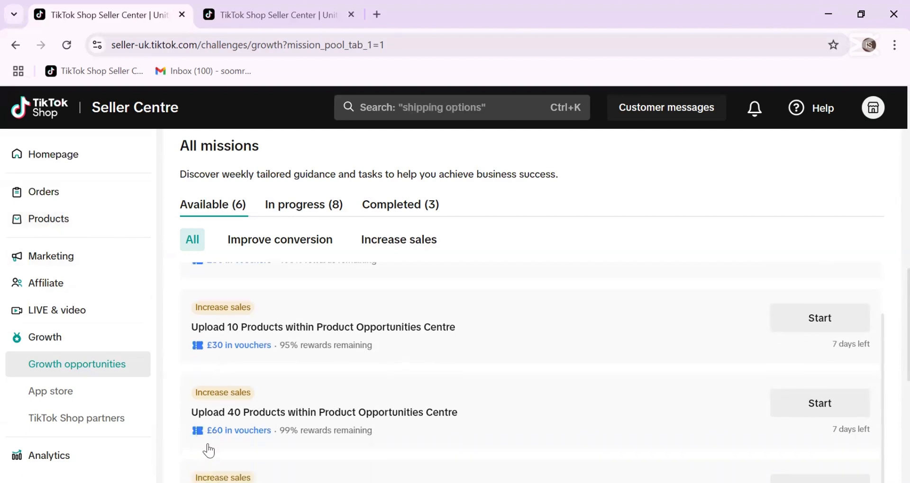
pyautogui.scroll(-1, 306, 431)
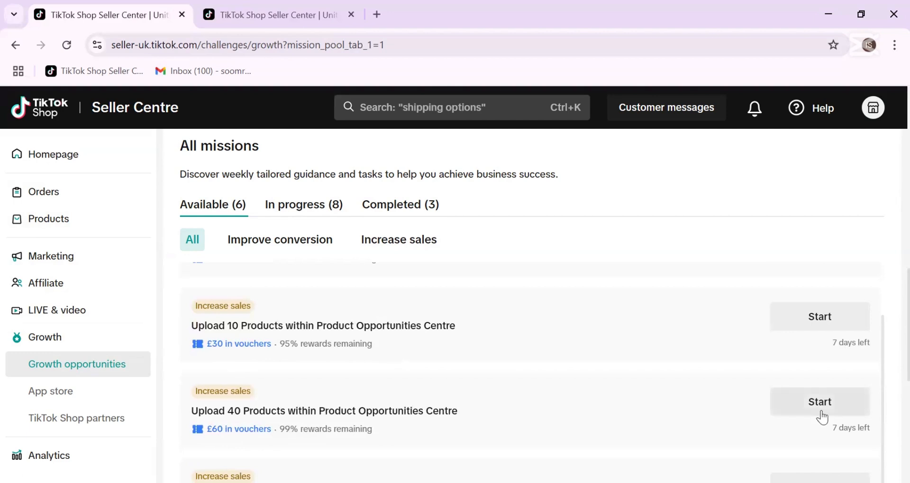
pyautogui.scroll(-1, 437, 401)
pyautogui.scroll(-2, 437, 401)
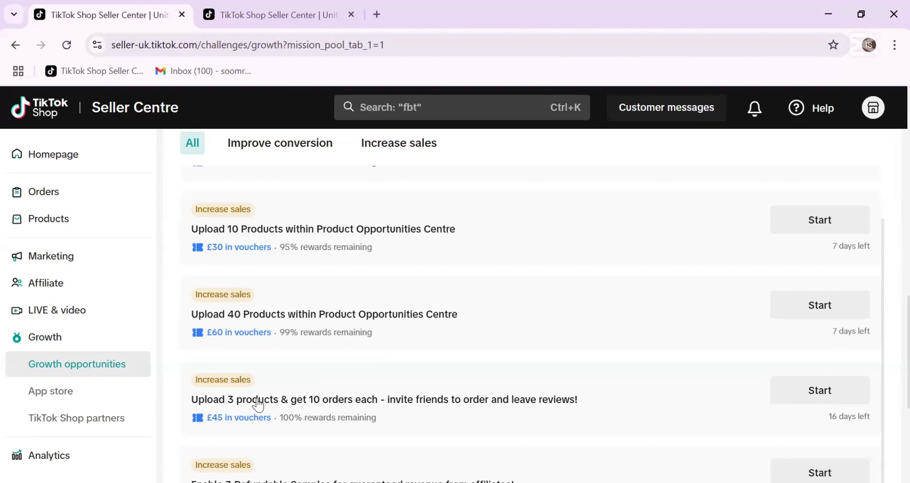
# - Start the "Upload 10 Products within Product Opportunities Centre" mission, read its benefits and required task, and continue to Product opportunities
pyautogui.click(822, 224)
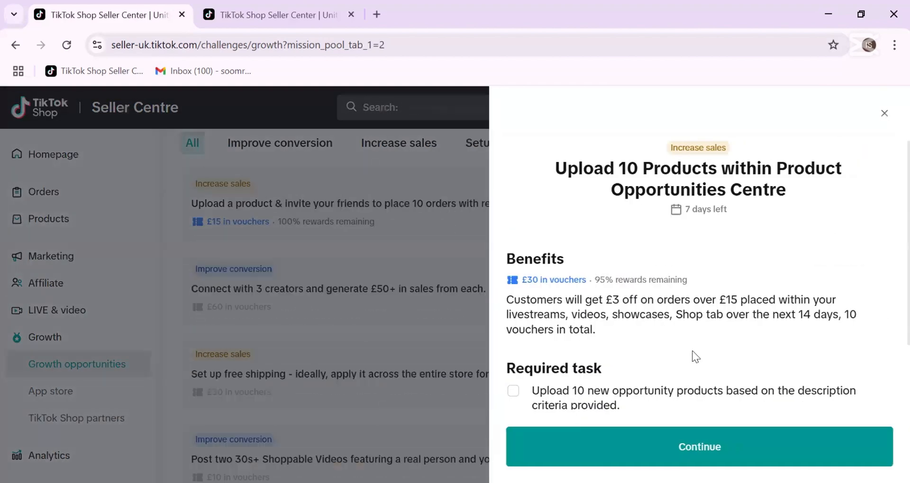
pyautogui.scroll(-3, 708, 374)
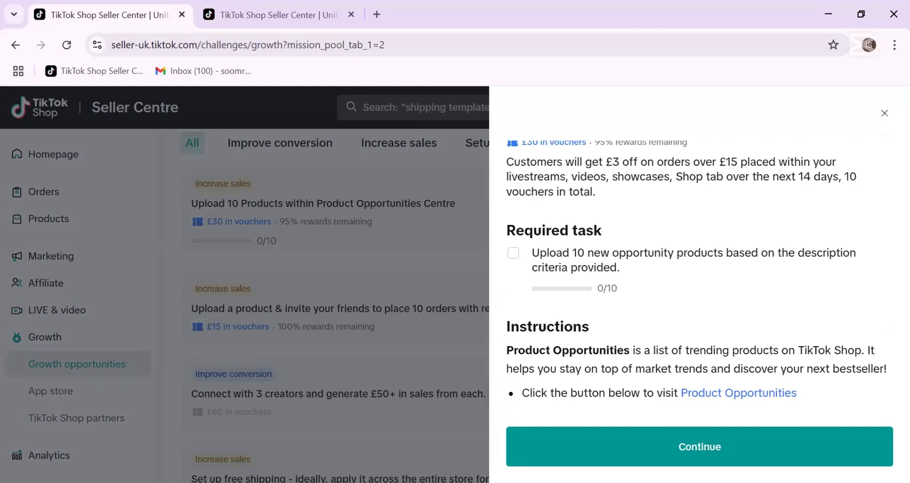
pyautogui.click(700, 449)
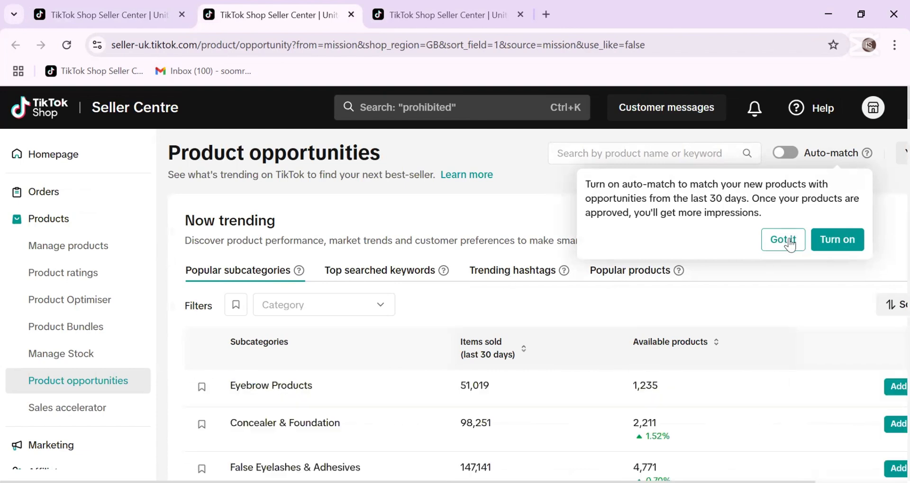
# - Dismiss the auto-match tip without turning it on and show the popular products under Now trending
pyautogui.click(789, 243)
pyautogui.click(633, 278)
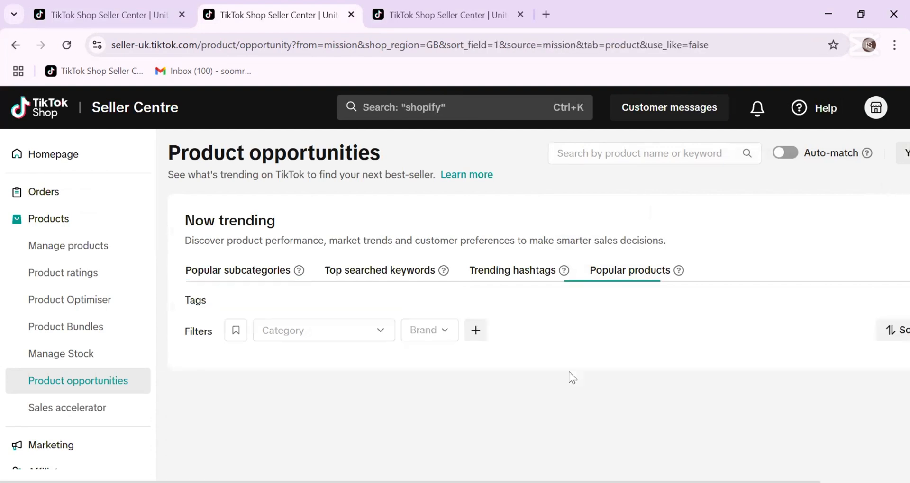
# - Open the Crevice Cleaning Brush opportunity from the popular products and review its matching criteria, opportunity trends and submission guide
pyautogui.scroll(-3, 587, 362)
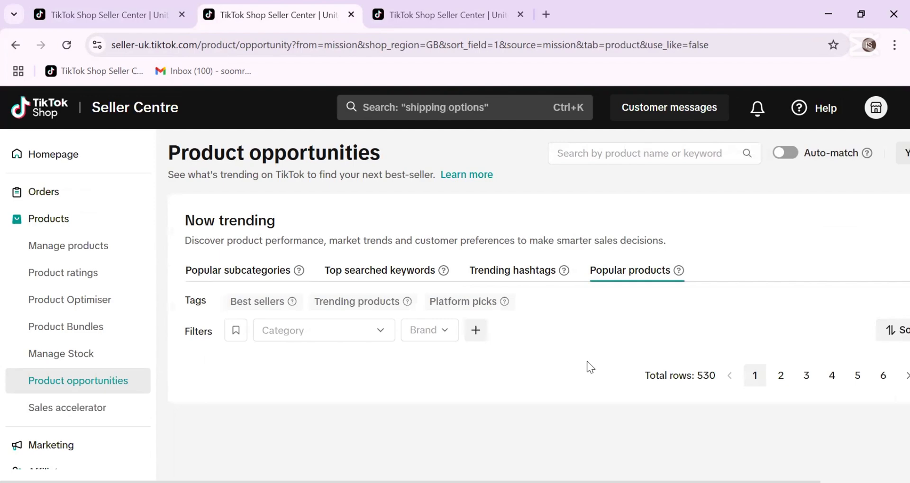
pyautogui.scroll(-3, 587, 362)
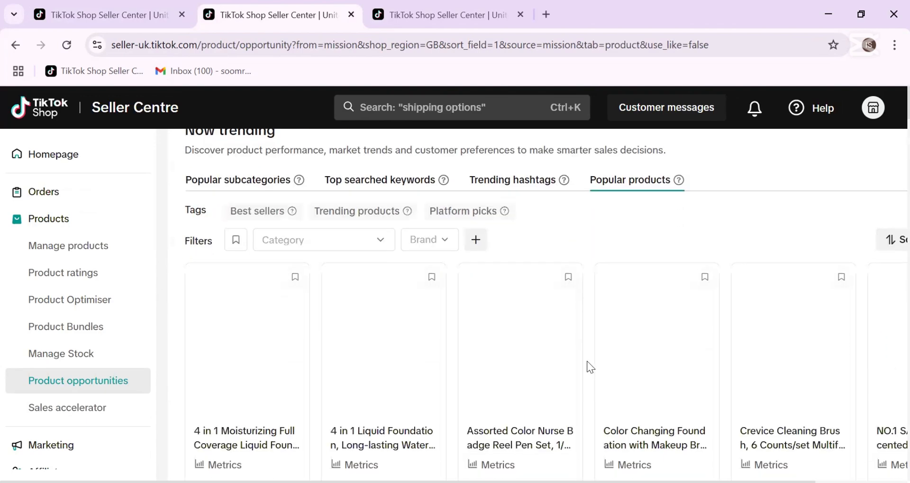
pyautogui.scroll(-1, 587, 362)
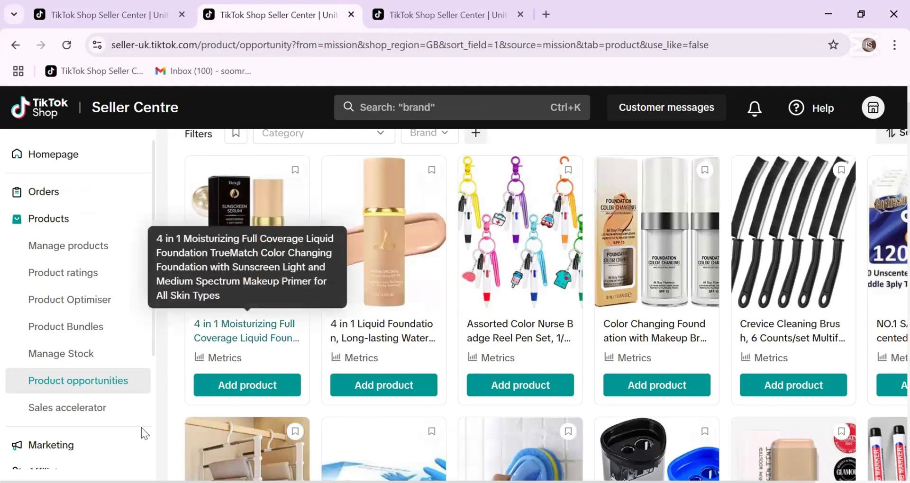
pyautogui.scroll(-2, 142, 428)
pyautogui.scroll(-1, 508, 283)
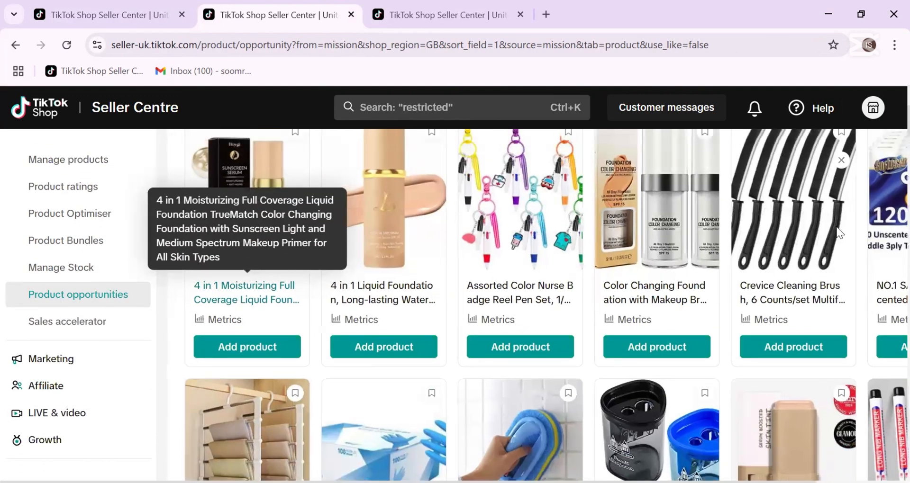
pyautogui.click(798, 348)
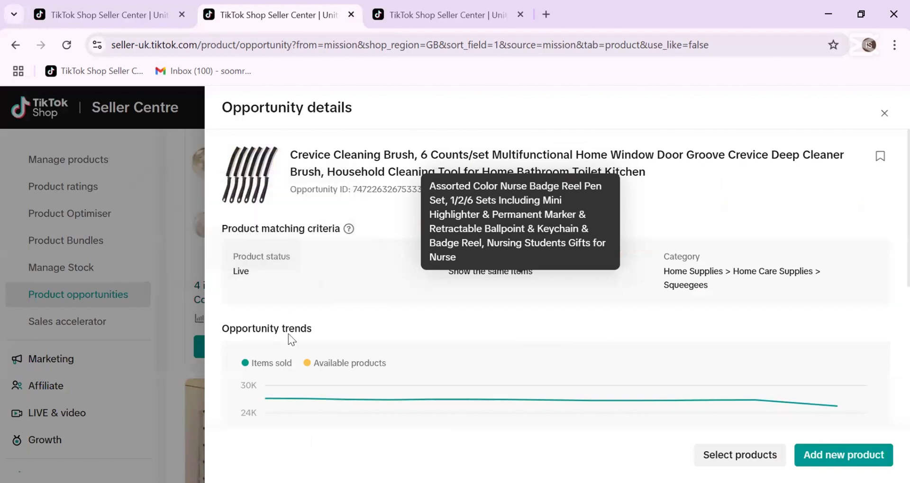
pyautogui.scroll(-5, 792, 200)
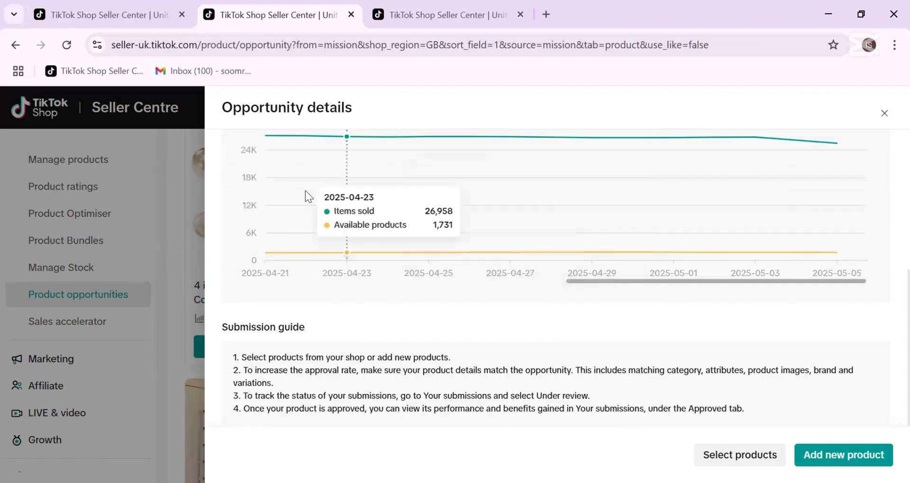
pyautogui.scroll(5, 306, 191)
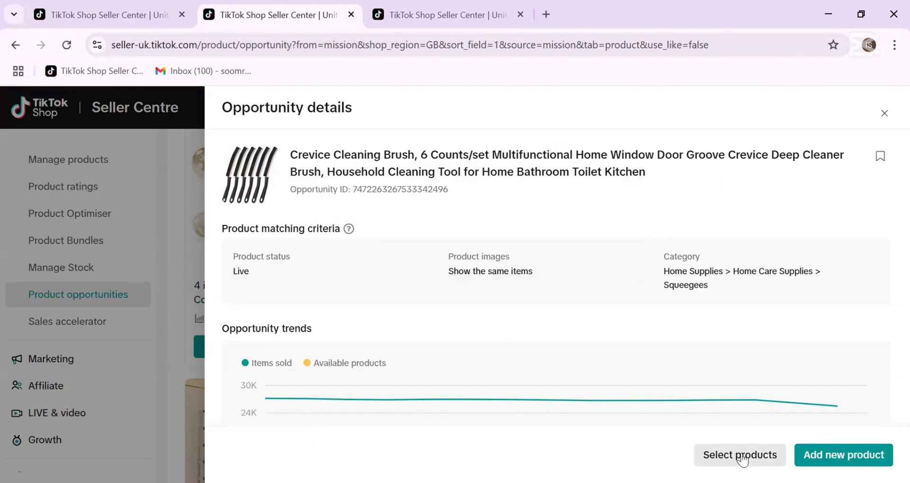
# - Select the shop's Comfort Sunshiny Days fabric product as a match for the brush opportunity, but close the selection without submitting
pyautogui.click(742, 459)
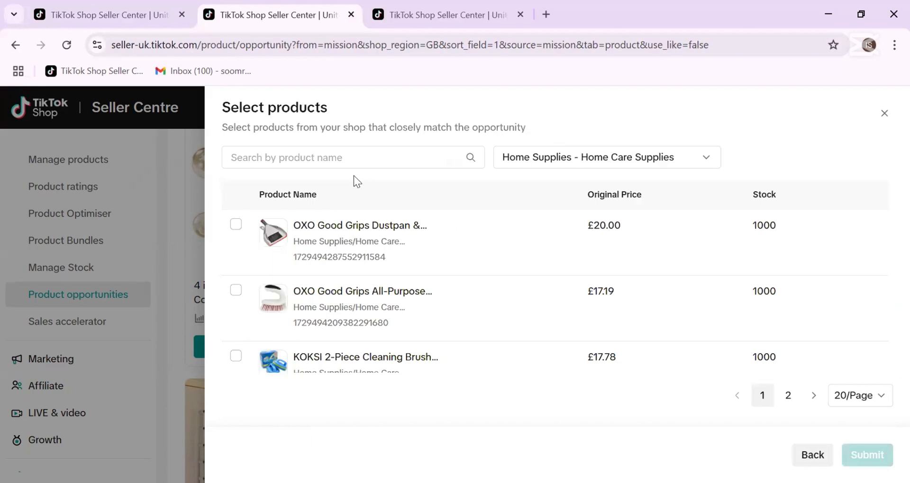
pyautogui.click(304, 152)
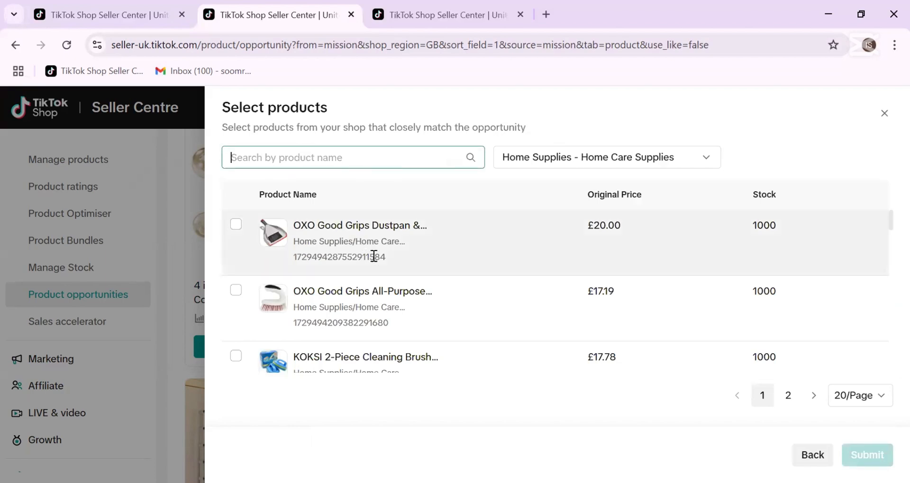
pyautogui.scroll(-5, 376, 258)
pyautogui.click(237, 247)
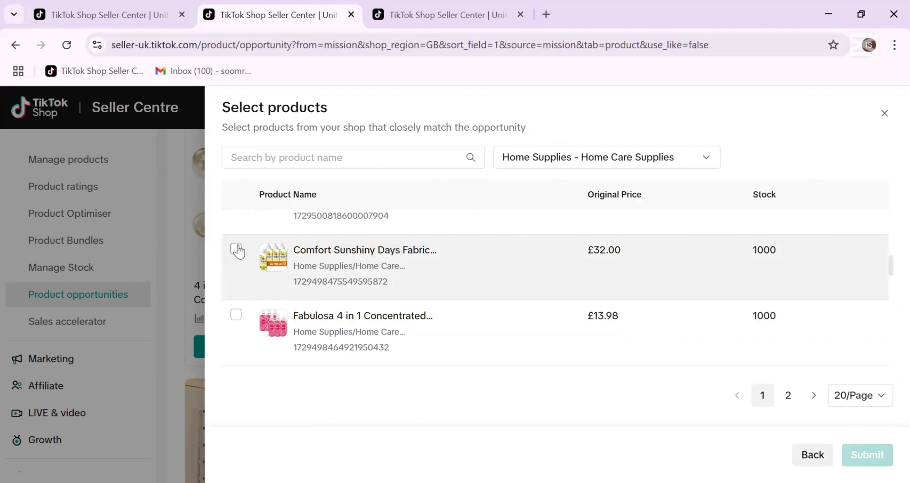
pyautogui.click(236, 249)
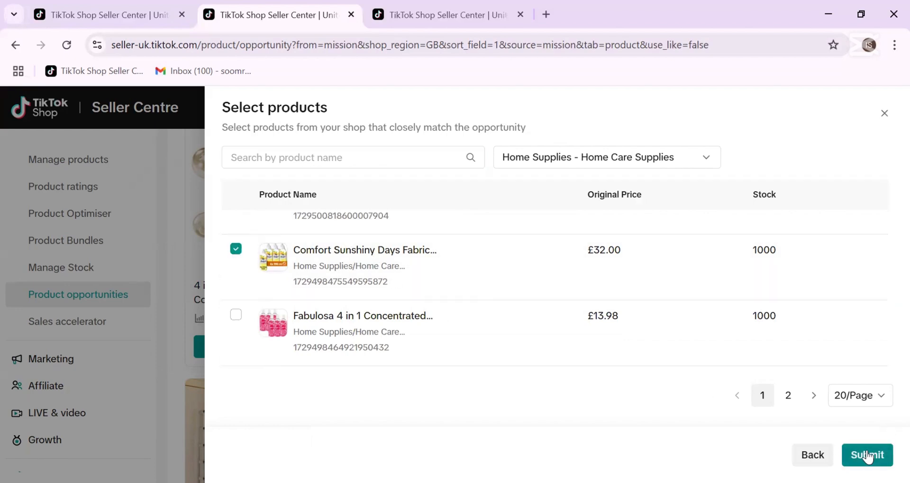
pyautogui.click(886, 116)
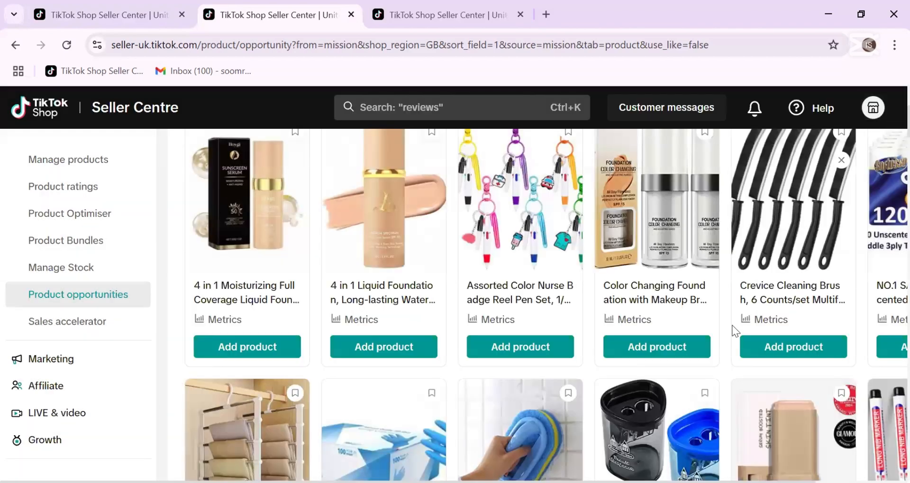
# - Open the Persil Non Bio 3 in 1 Washing Capsules opportunity and bring up the shop's own products for matching
pyautogui.scroll(-5, 732, 325)
pyautogui.scroll(-5, 747, 327)
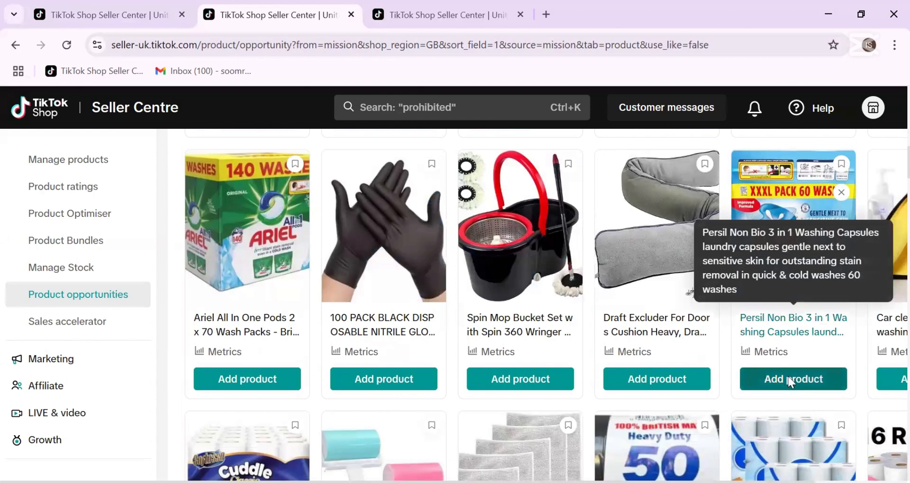
pyautogui.click(787, 382)
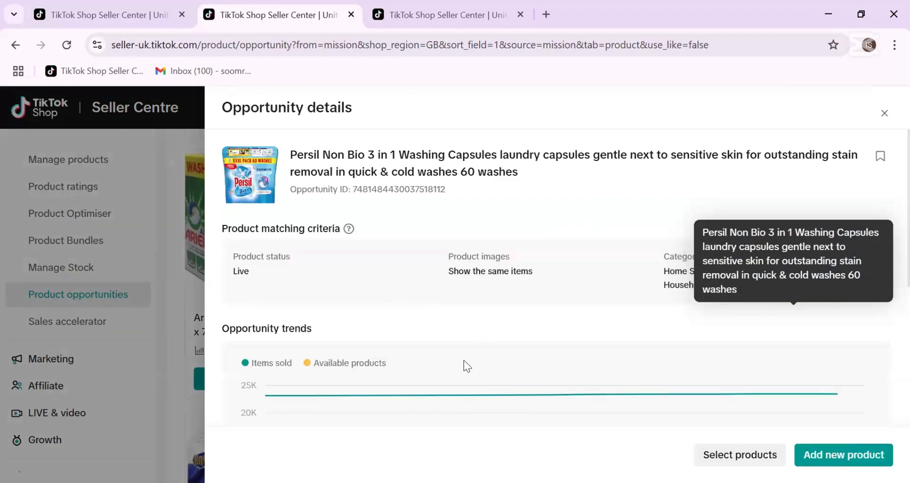
pyautogui.click(735, 456)
# - Search the shop's products for "persil" and select the Persil Non Bio Laundry product, but close the selection without submitting
pyautogui.click(323, 158)
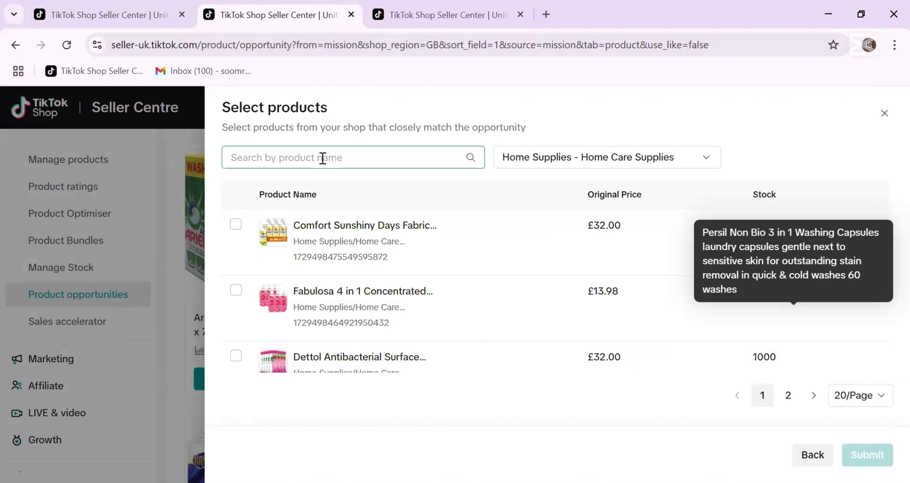
pyautogui.write('persil')
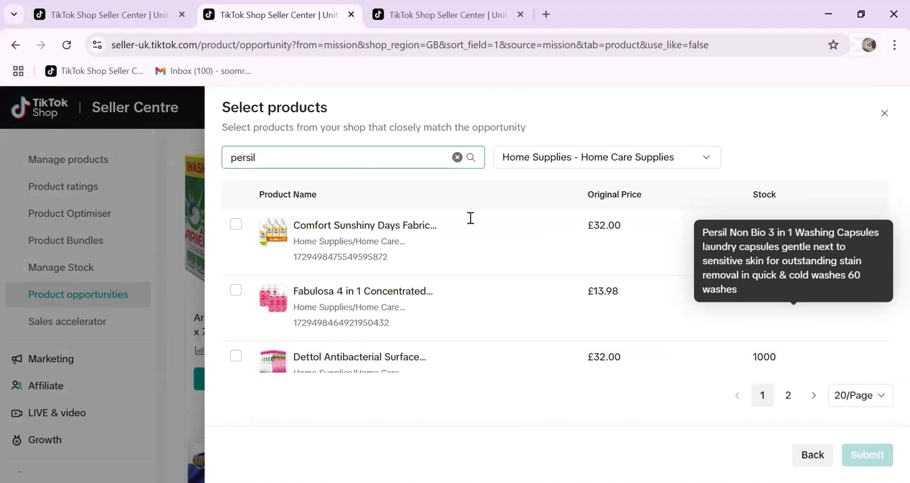
pyautogui.press('Return')
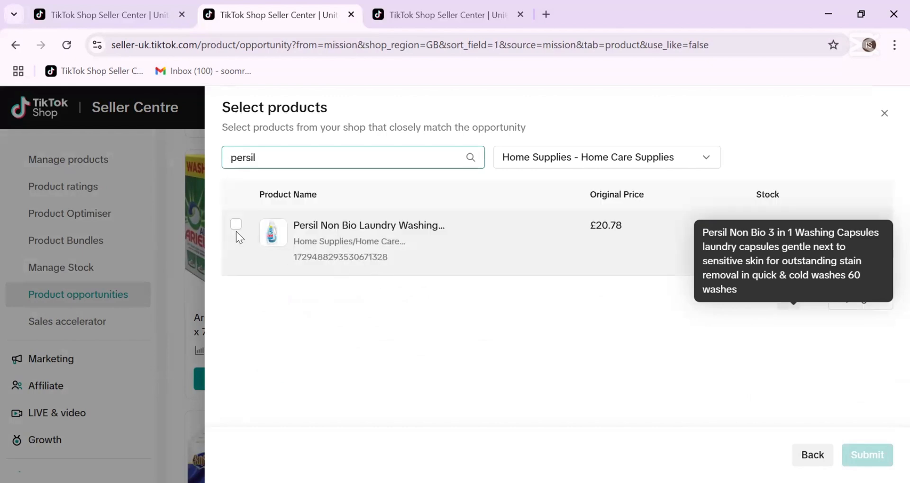
pyautogui.click(236, 224)
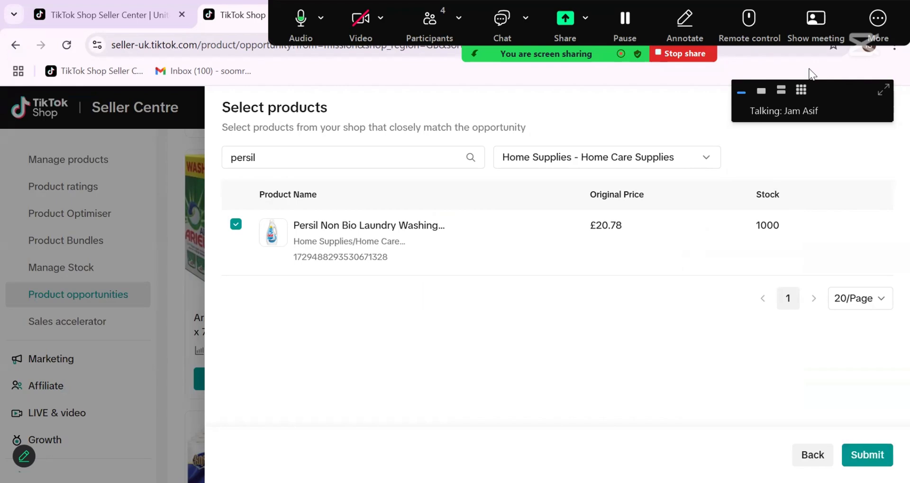
pyautogui.click(885, 114)
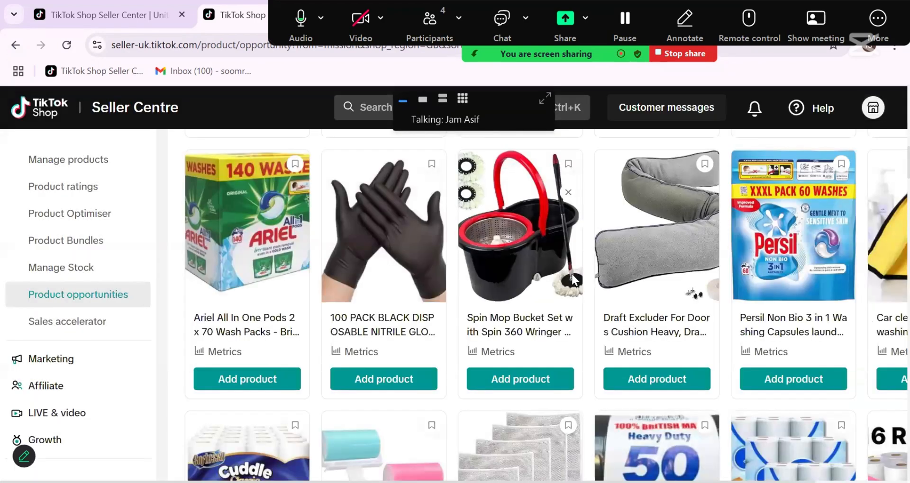
# - Browse further through the popular products to look for trending items worth adding to the shop
pyautogui.scroll(-5, 370, 407)
pyautogui.scroll(-5, 372, 413)
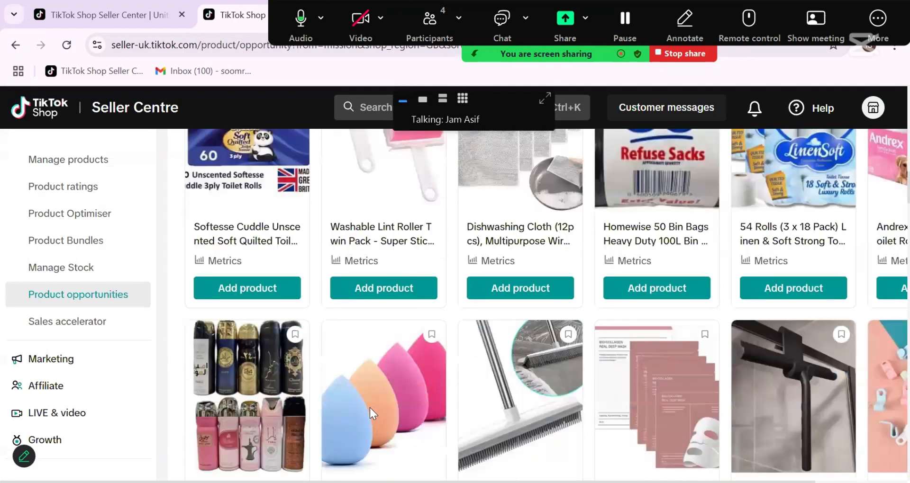
pyautogui.scroll(-3, 370, 414)
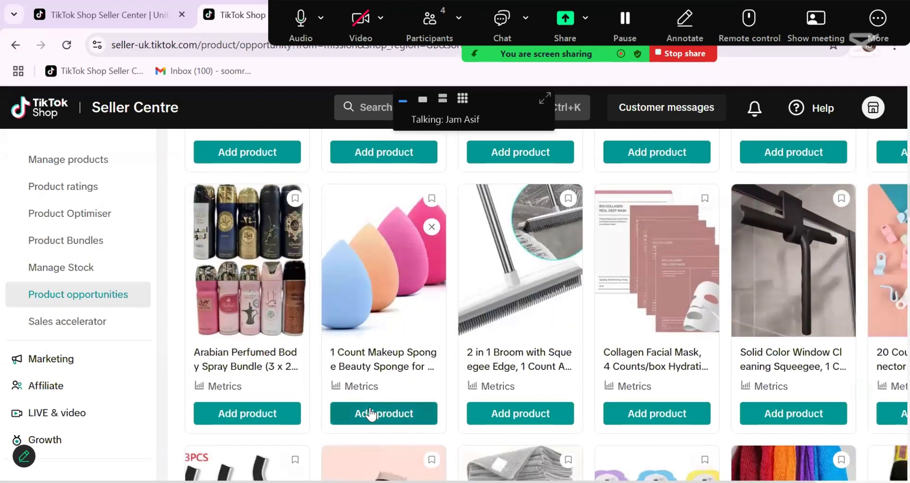
pyautogui.scroll(-1, 369, 414)
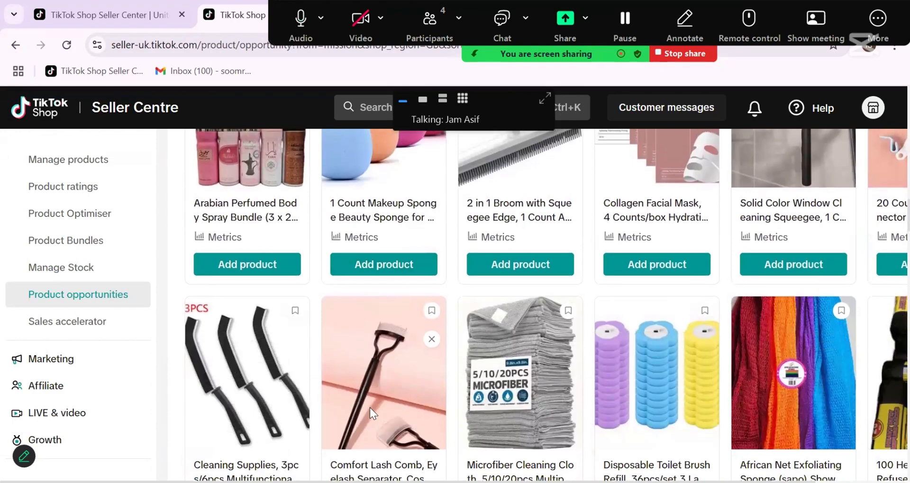
pyautogui.scroll(4, 370, 407)
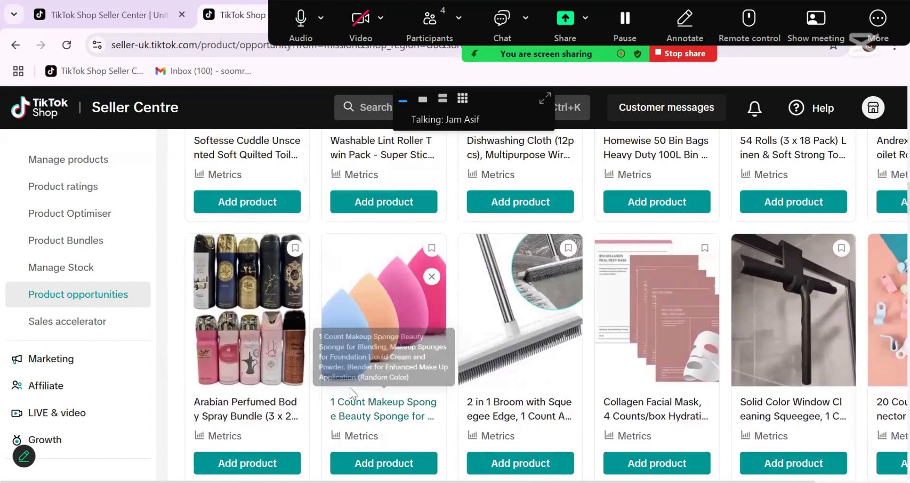
pyautogui.scroll(-2, 428, 363)
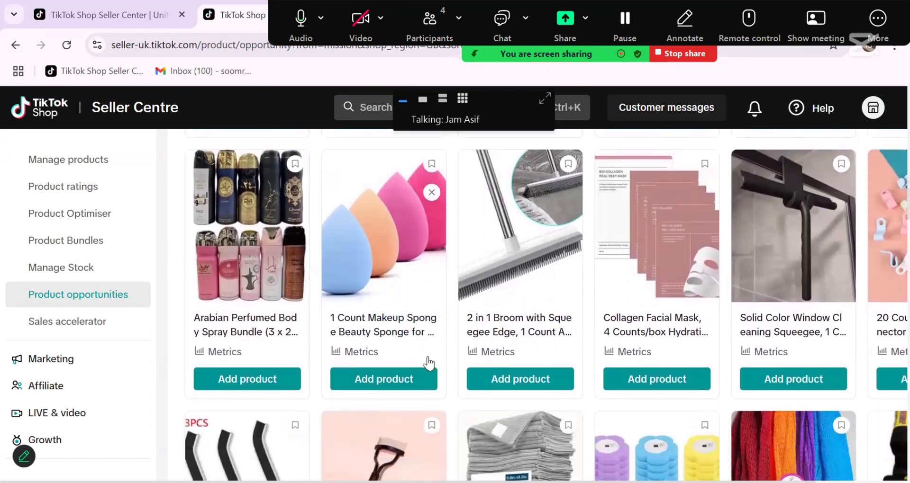
pyautogui.scroll(-10, 428, 363)
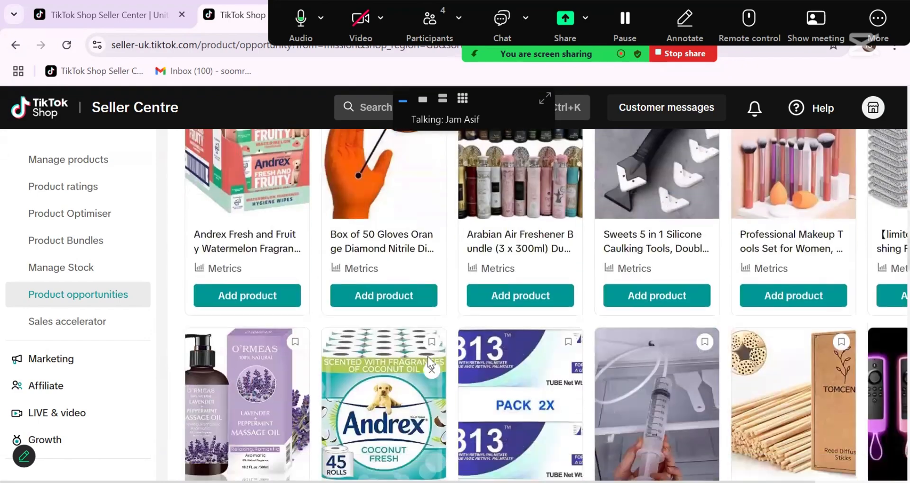
pyautogui.scroll(-4, 428, 360)
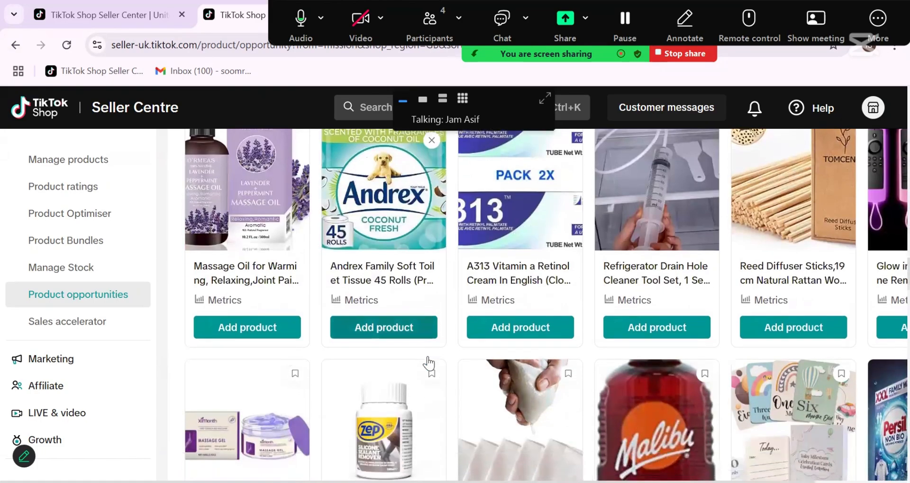
pyautogui.scroll(-2, 428, 362)
pyautogui.scroll(-2, 448, 386)
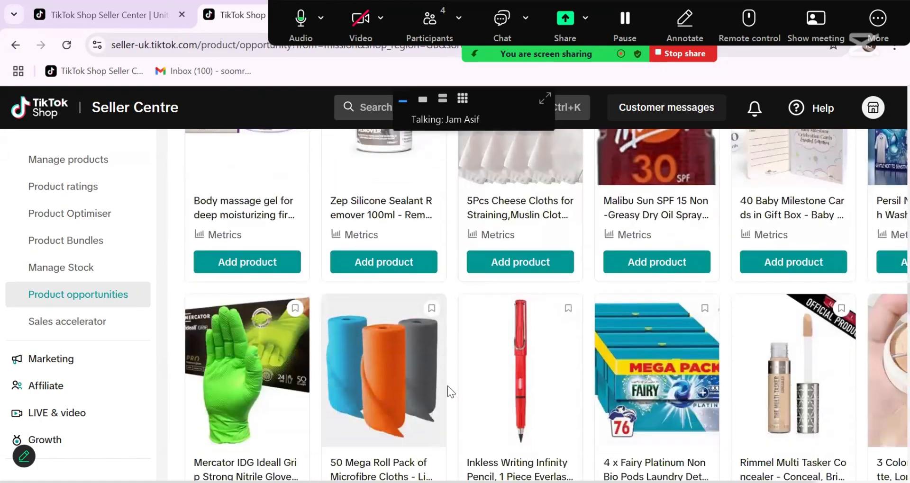
pyautogui.scroll(-6, 448, 386)
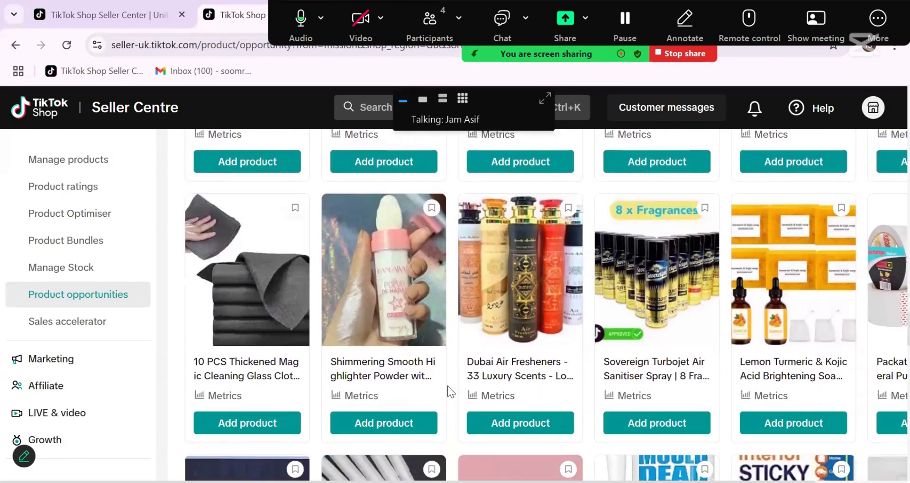
pyautogui.scroll(-12, 448, 386)
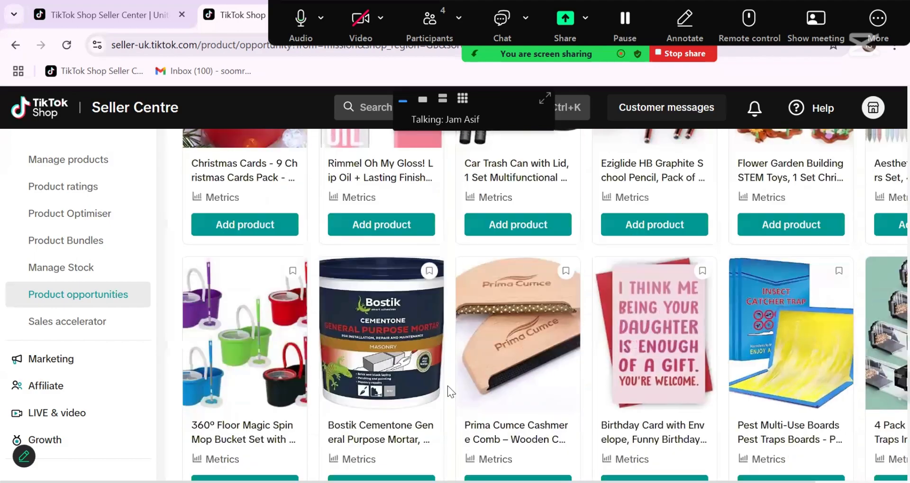
pyautogui.scroll(-8, 447, 386)
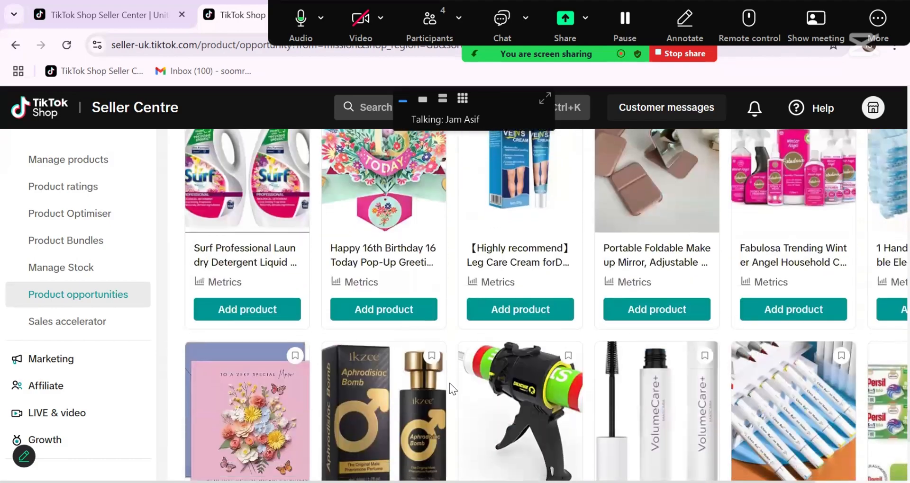
# - Compare the 30-day items sold and available products metrics of the leg care cream, Surf detergent, foldable makeup mirror and Fabulosa set
pyautogui.moveTo(485, 280)
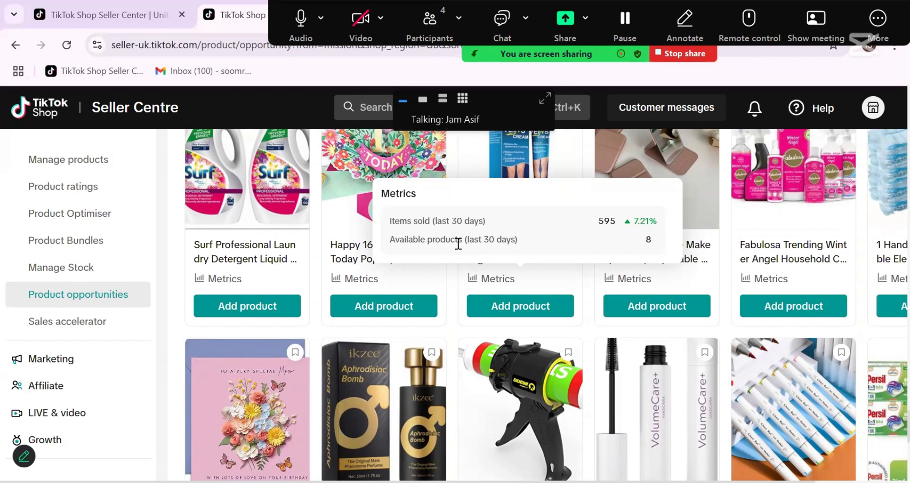
pyautogui.scroll(2, 520, 289)
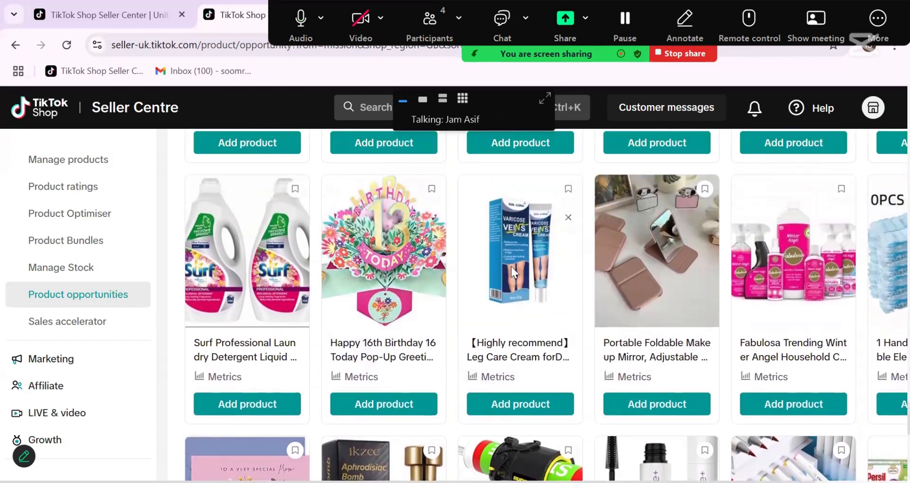
pyautogui.moveTo(224, 379)
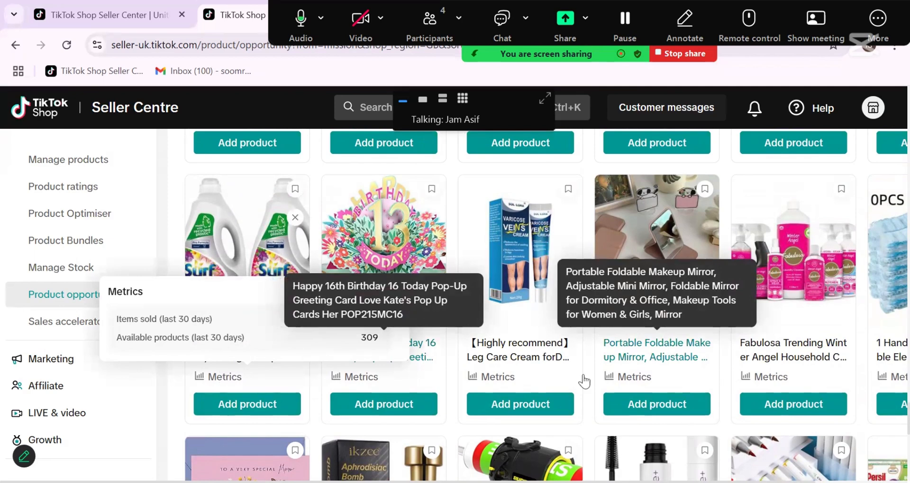
pyautogui.moveTo(661, 378)
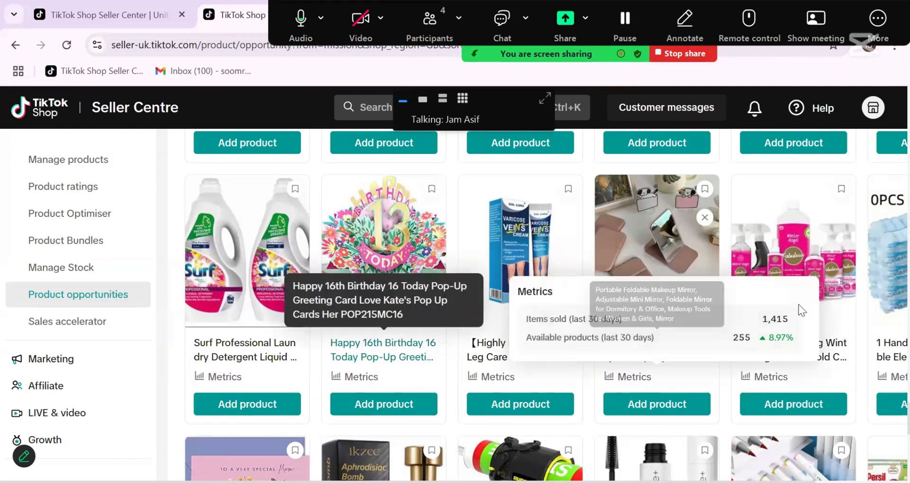
pyautogui.moveTo(776, 383)
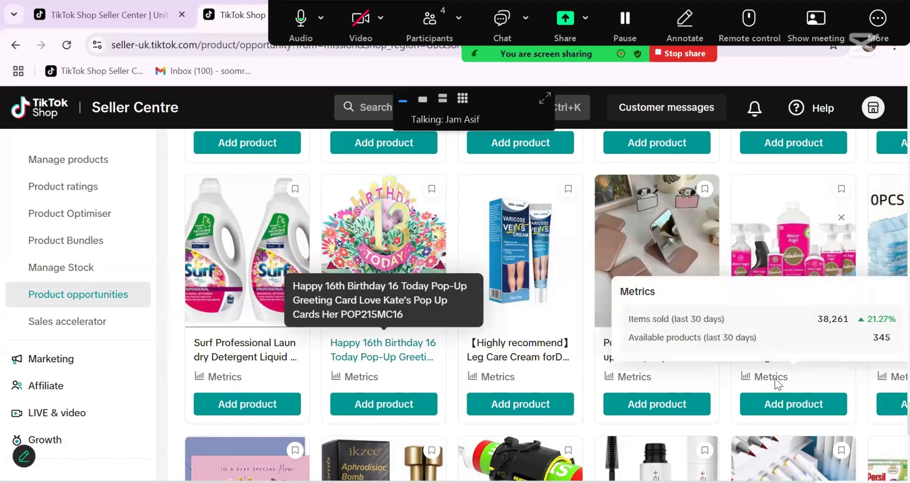
pyautogui.scroll(8, 619, 312)
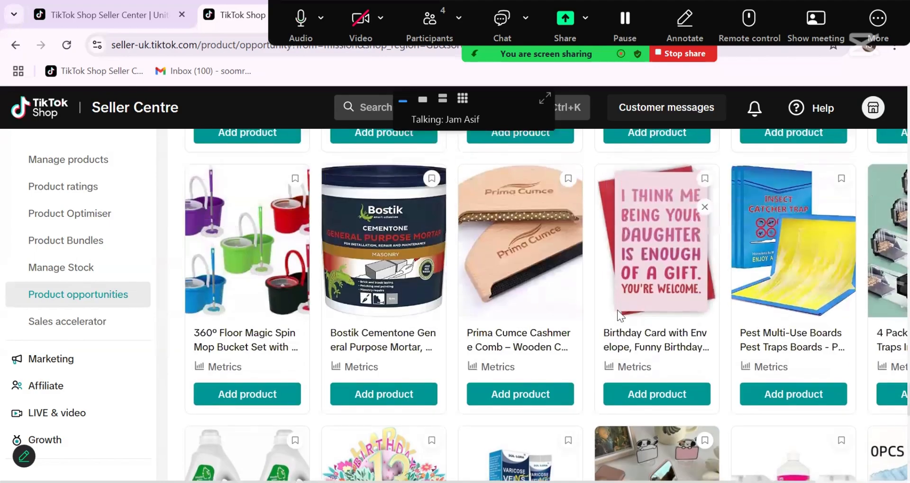
pyautogui.scroll(5, 531, 313)
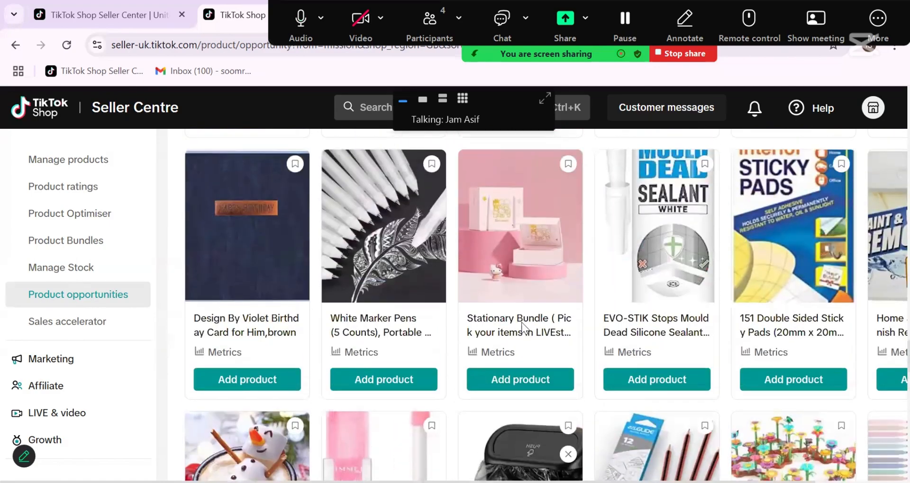
pyautogui.moveTo(497, 354)
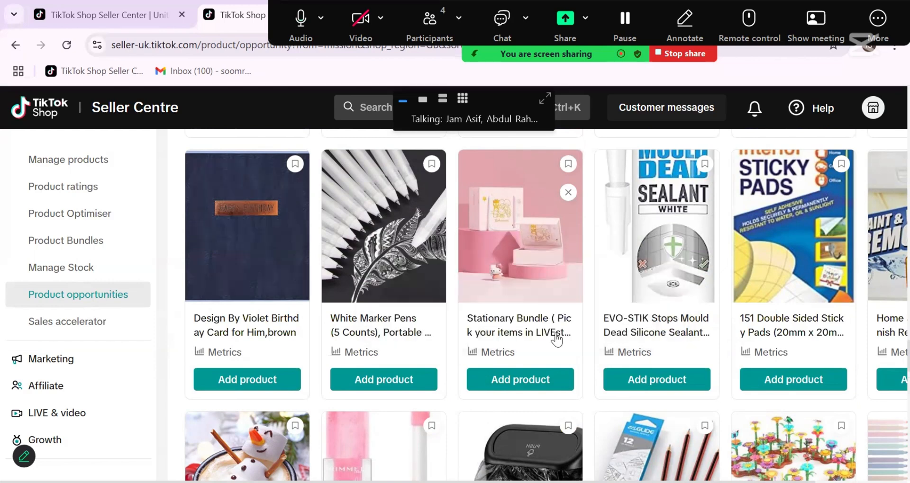
pyautogui.moveTo(555, 347)
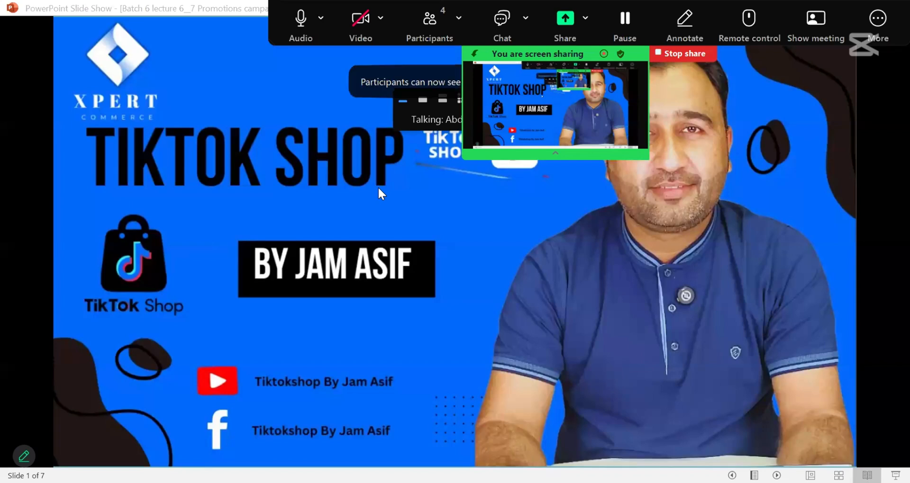
pyautogui.click(487, 219)
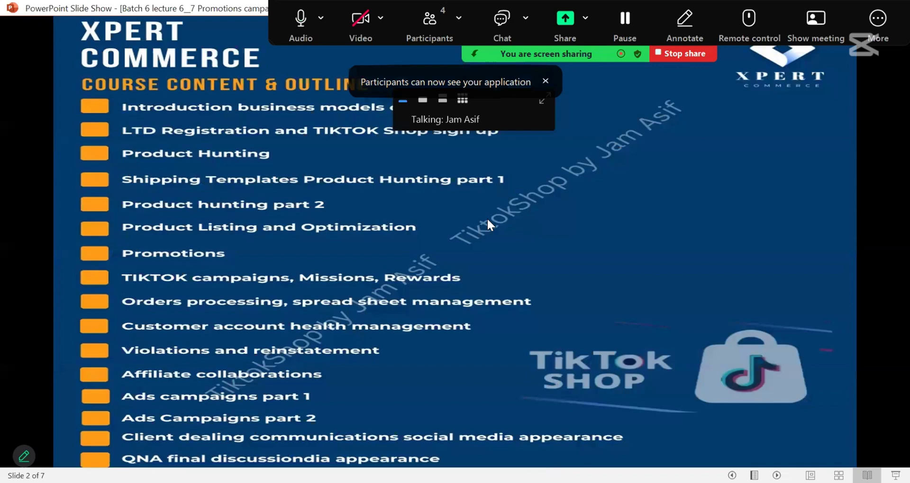
pyautogui.press('Left')
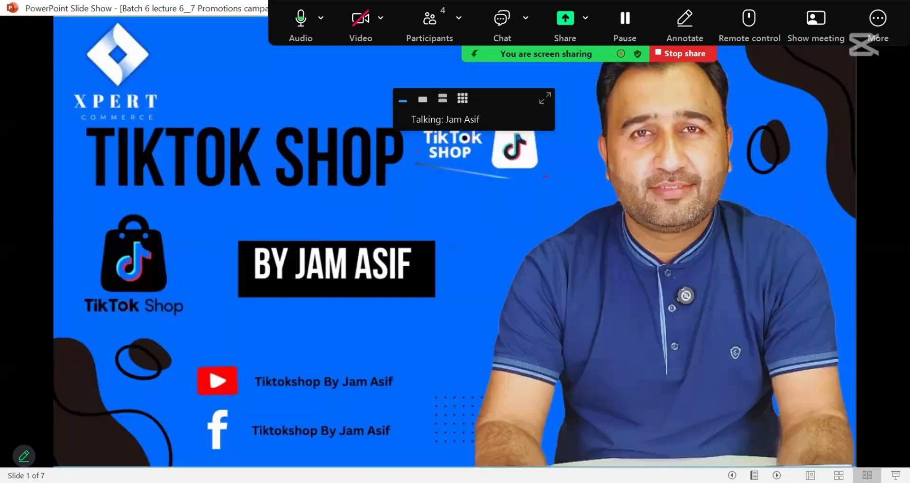